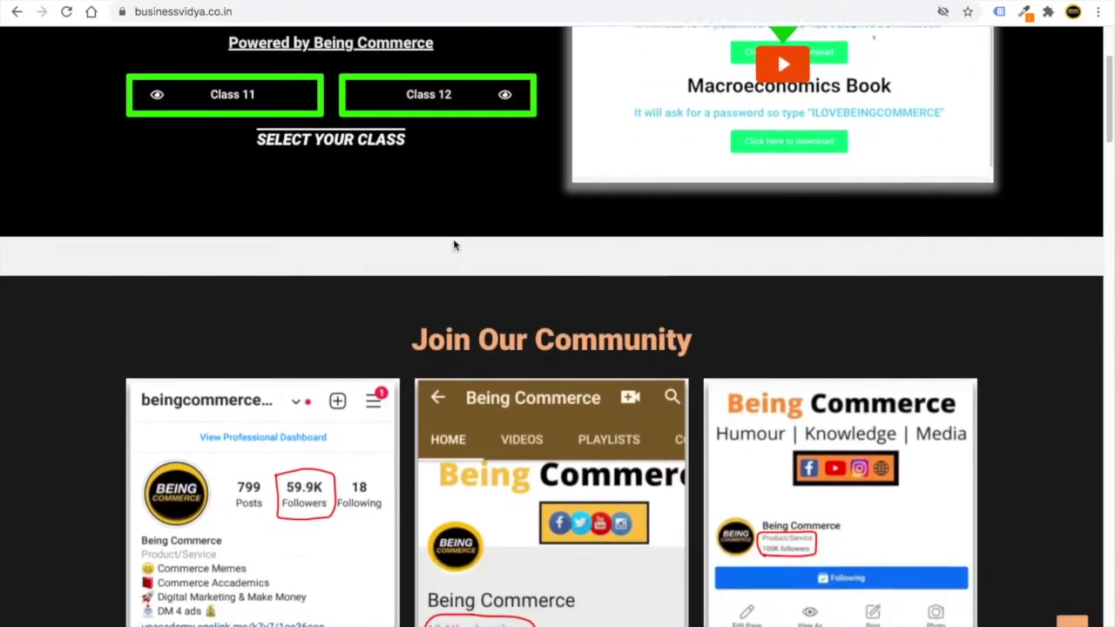
Look over the home page's community, Watch Videos Tutorials and Read Notes Tutorials sections and the ads placed between them
scroll(453, 245, "down", 7)
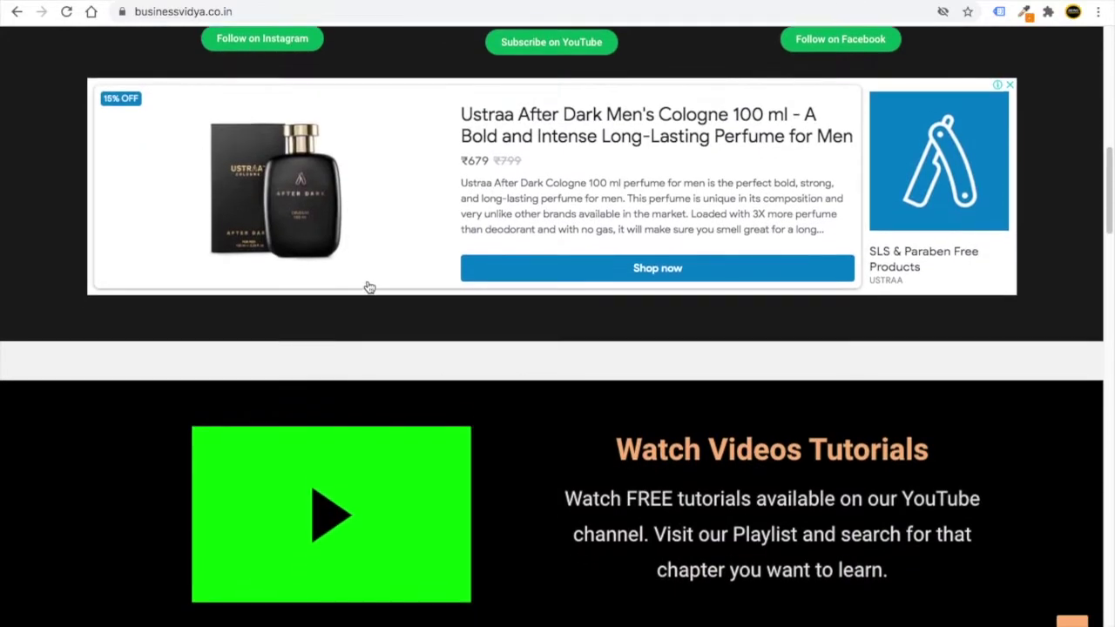
scroll(361, 291, "down", 1)
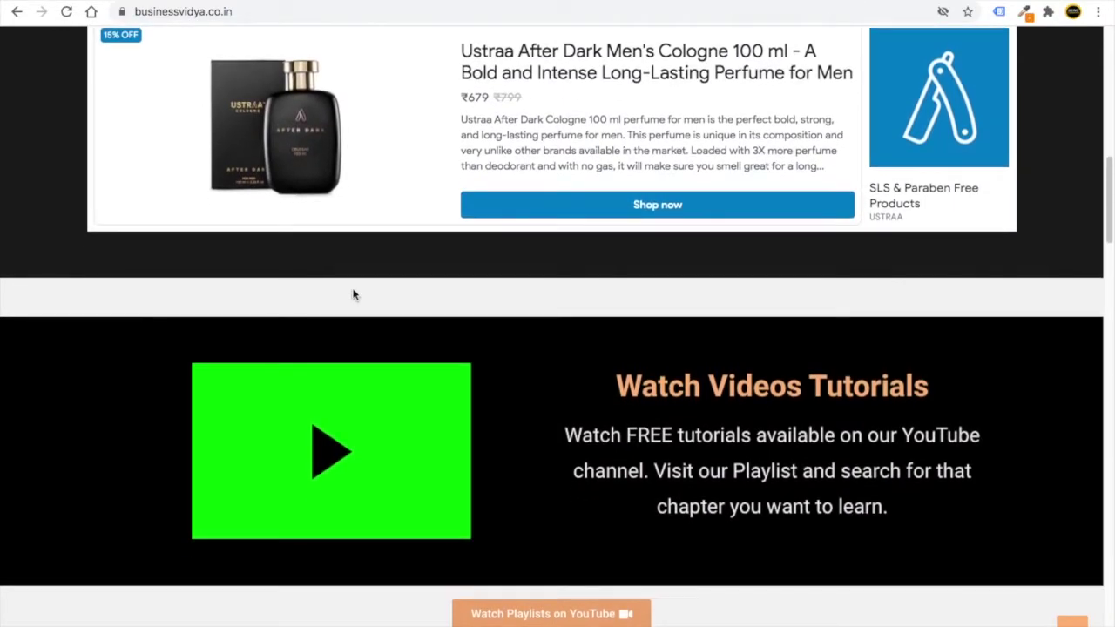
scroll(353, 295, "down", 3)
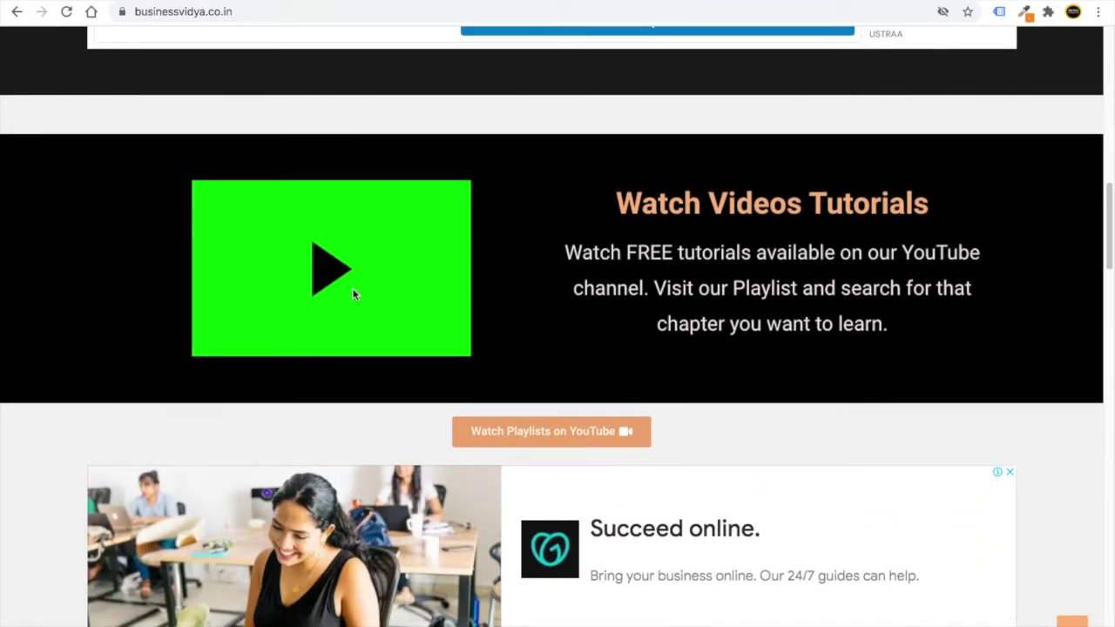
scroll(353, 295, "down", 1)
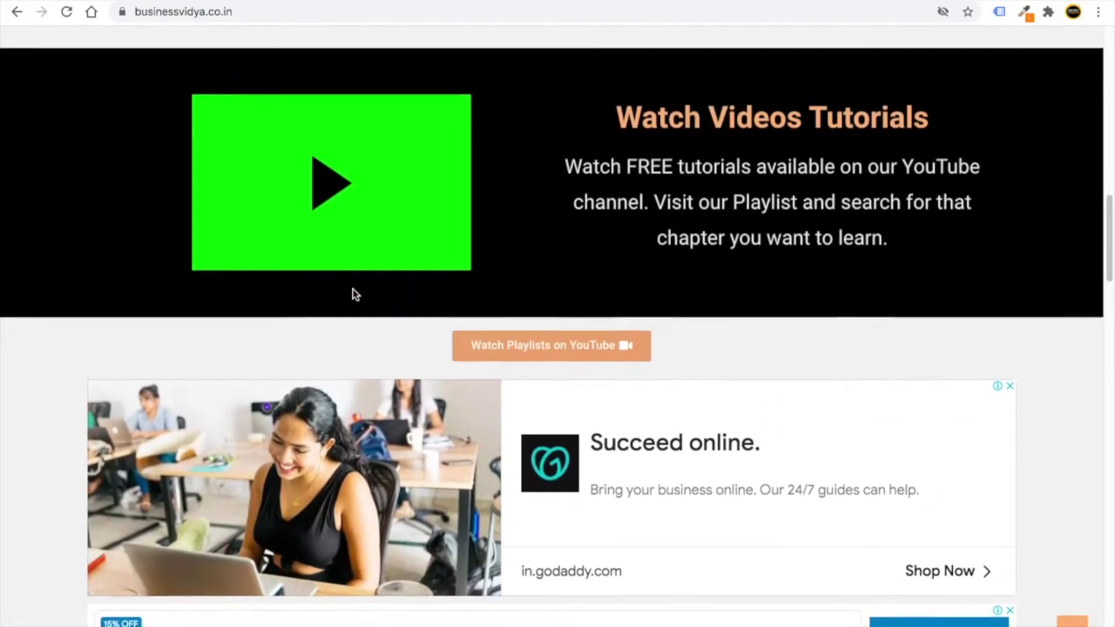
scroll(353, 294, "down", 2)
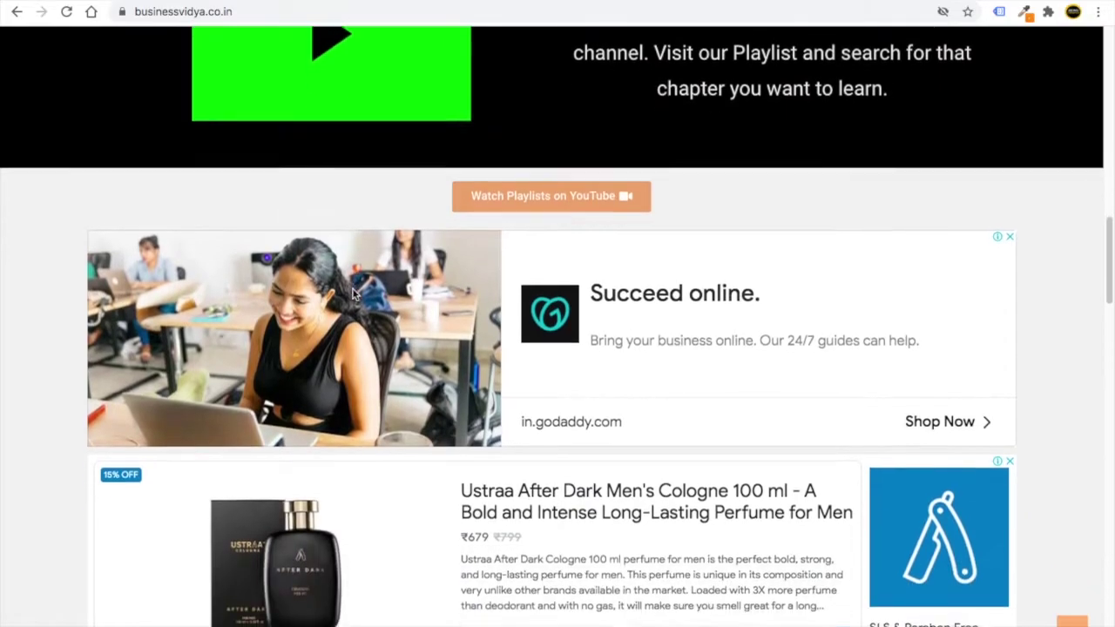
scroll(353, 294, "down", 9)
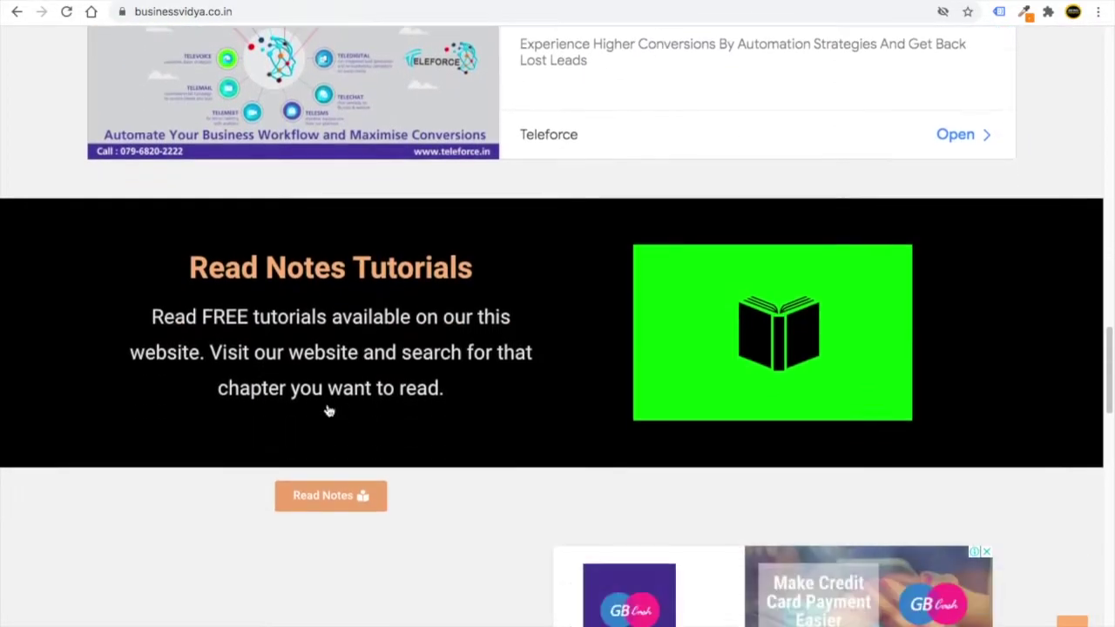
scroll(329, 410, "up", 20)
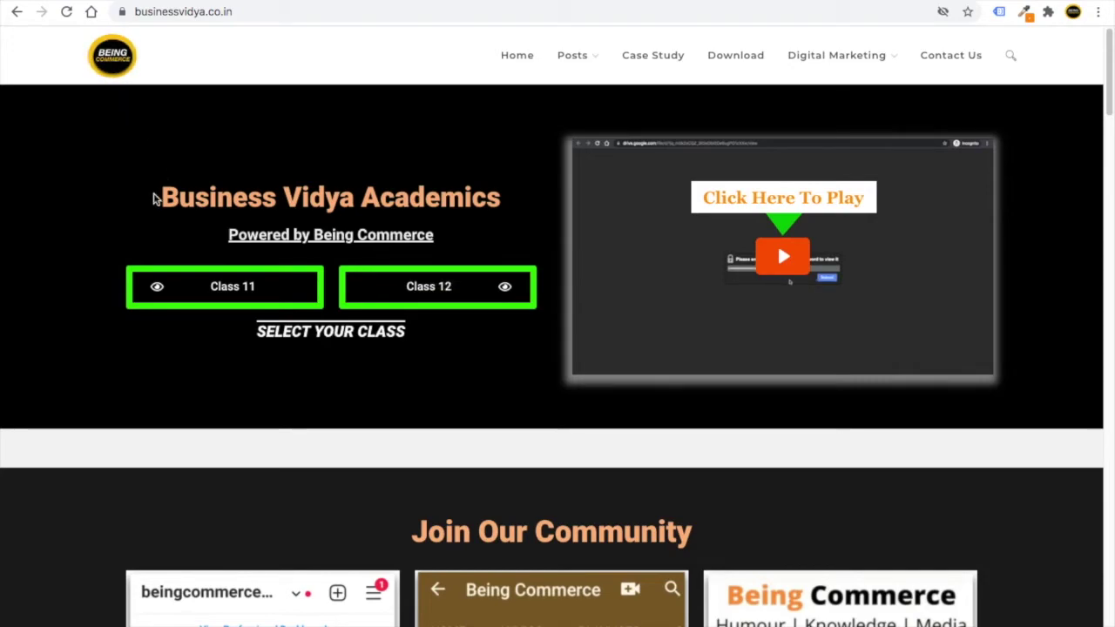
Examine the home page again from the Business Vidya Academics heading through the Download Ebooks and Case Studies sections
left_click_drag(153, 199, 342, 201)
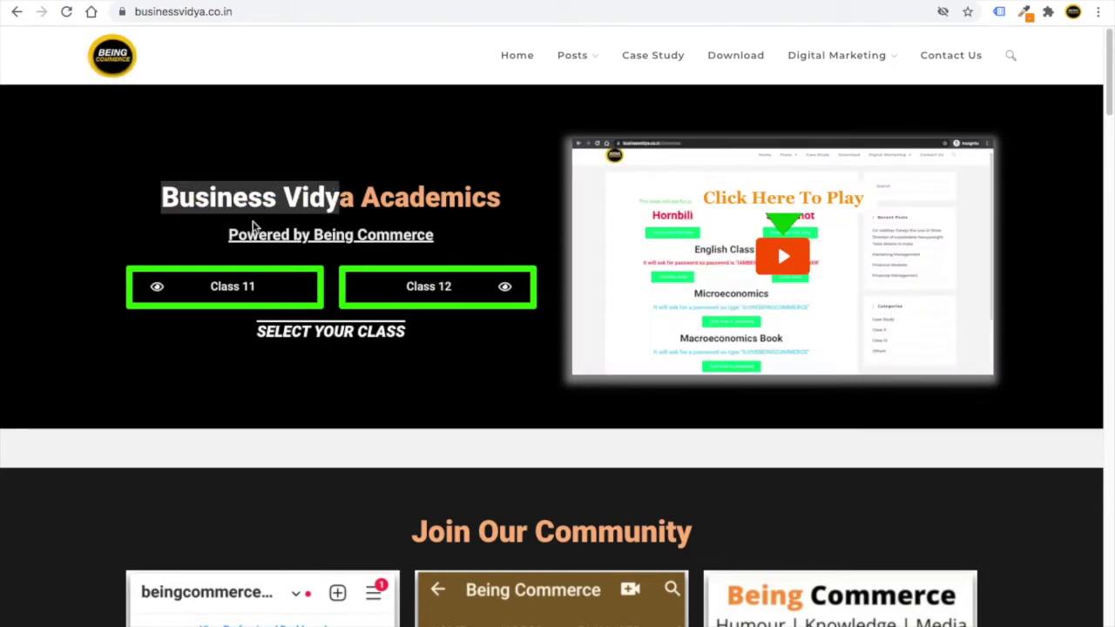
left_click(435, 202)
scroll(478, 281, "down", 8)
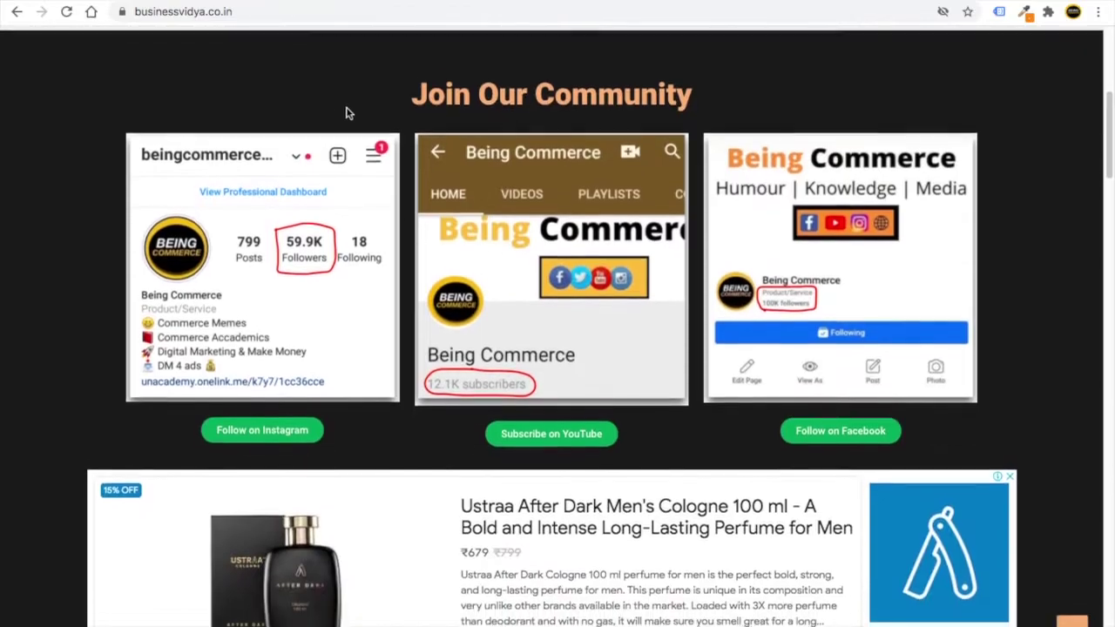
scroll(551, 202, "down", 6)
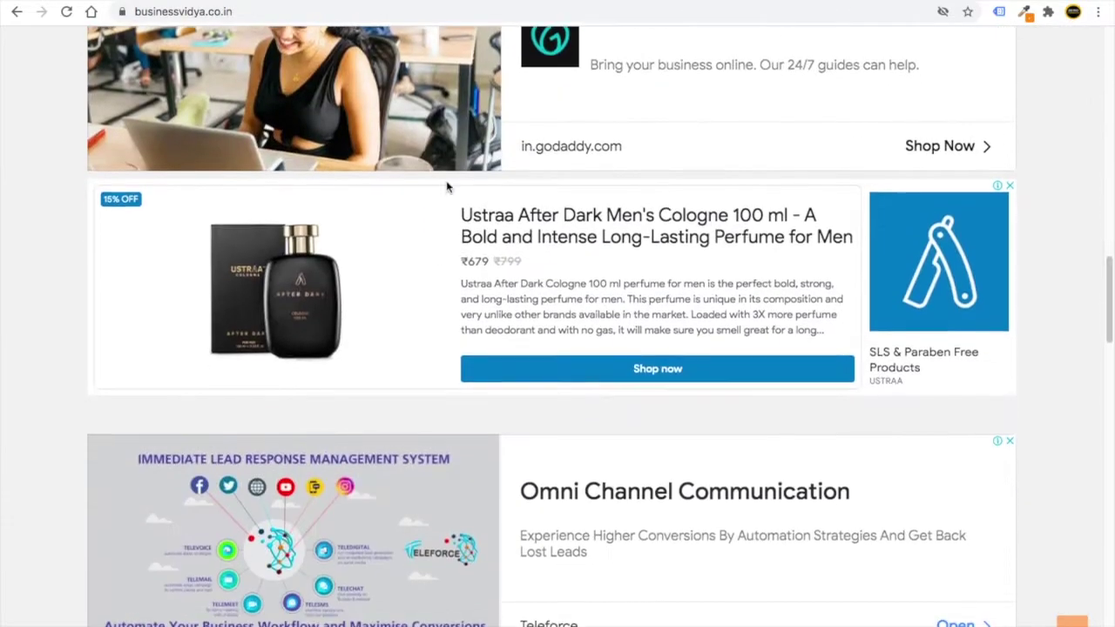
scroll(543, 208, "down", 15)
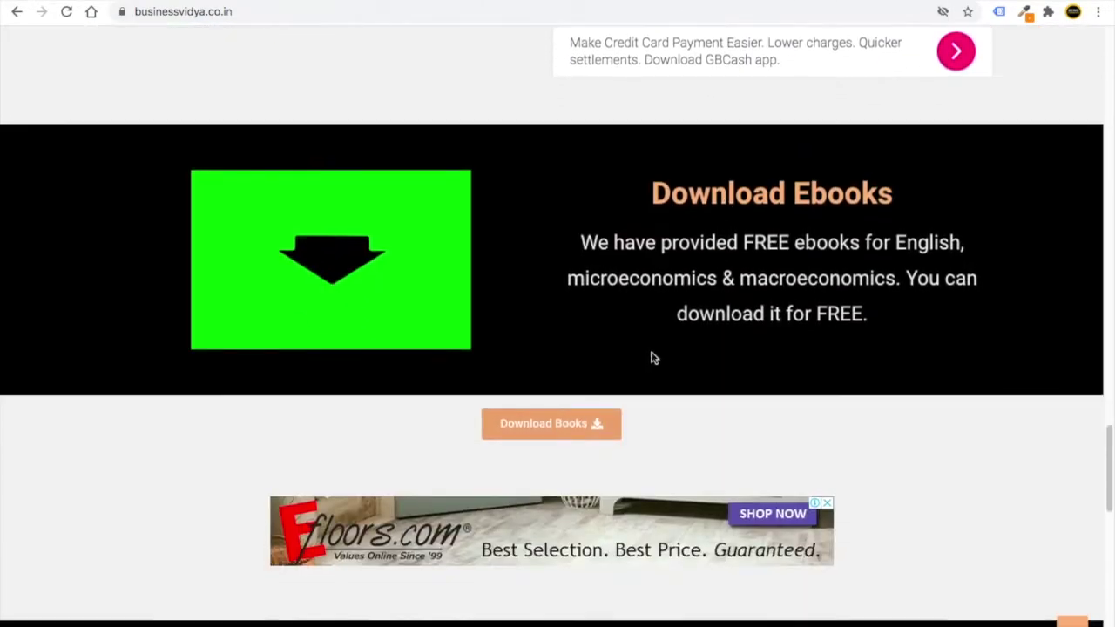
scroll(620, 329, "down", 8)
scroll(619, 274, "up", 10)
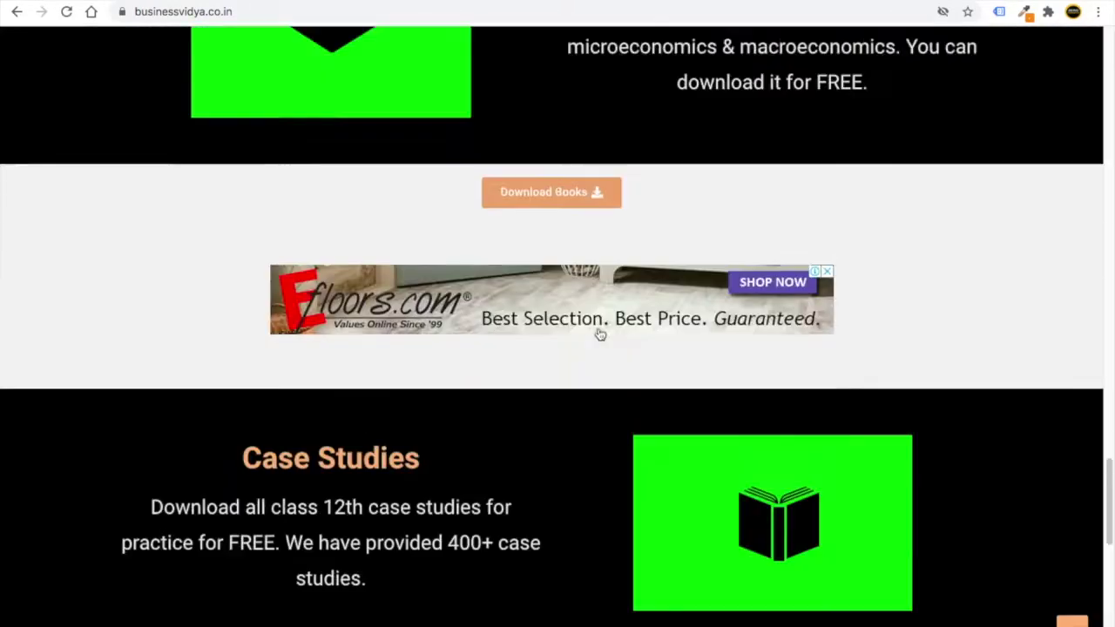
scroll(560, 405, "down", 1)
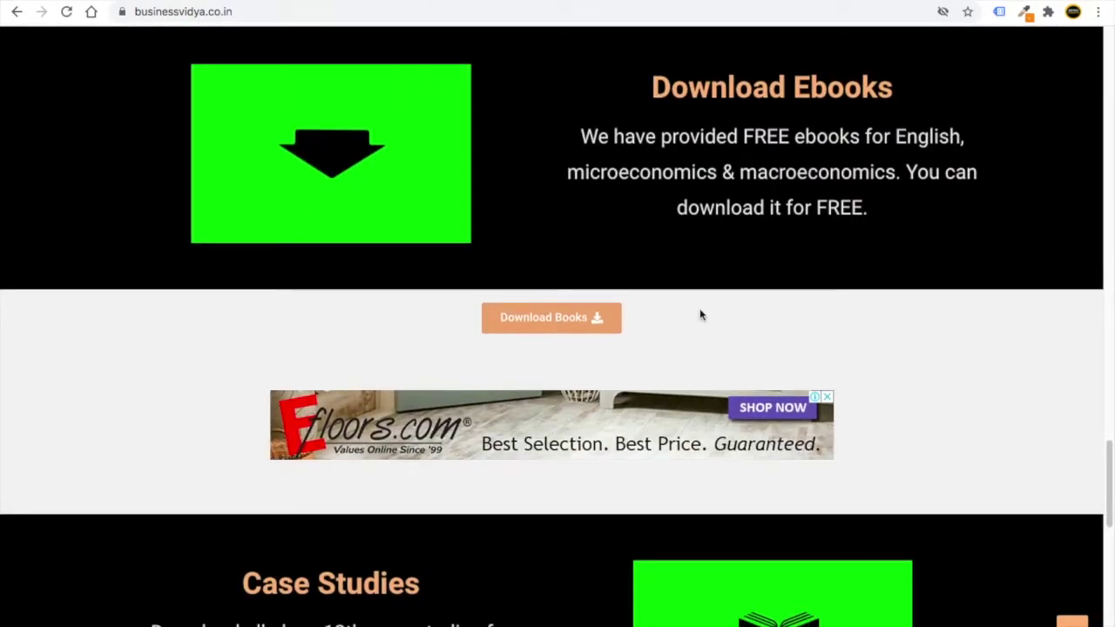
scroll(705, 299, "up", 15)
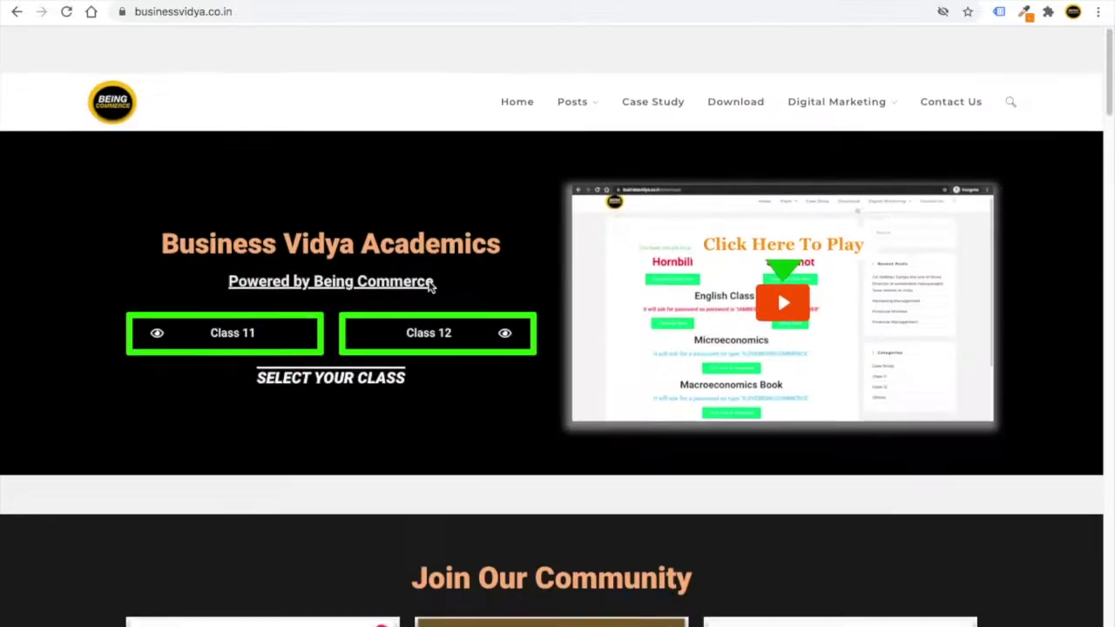
scroll(316, 256, "down", 10)
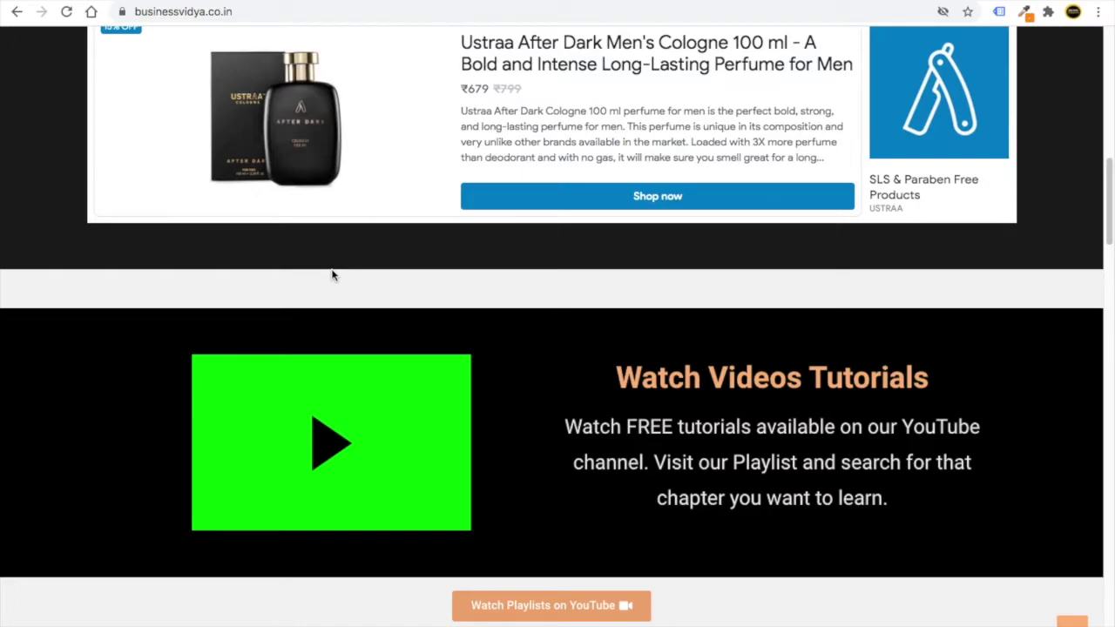
scroll(336, 274, "up", 10)
Open the Class 11 posts category and go to the "Sources of business finance" article
mouse_move(575, 55)
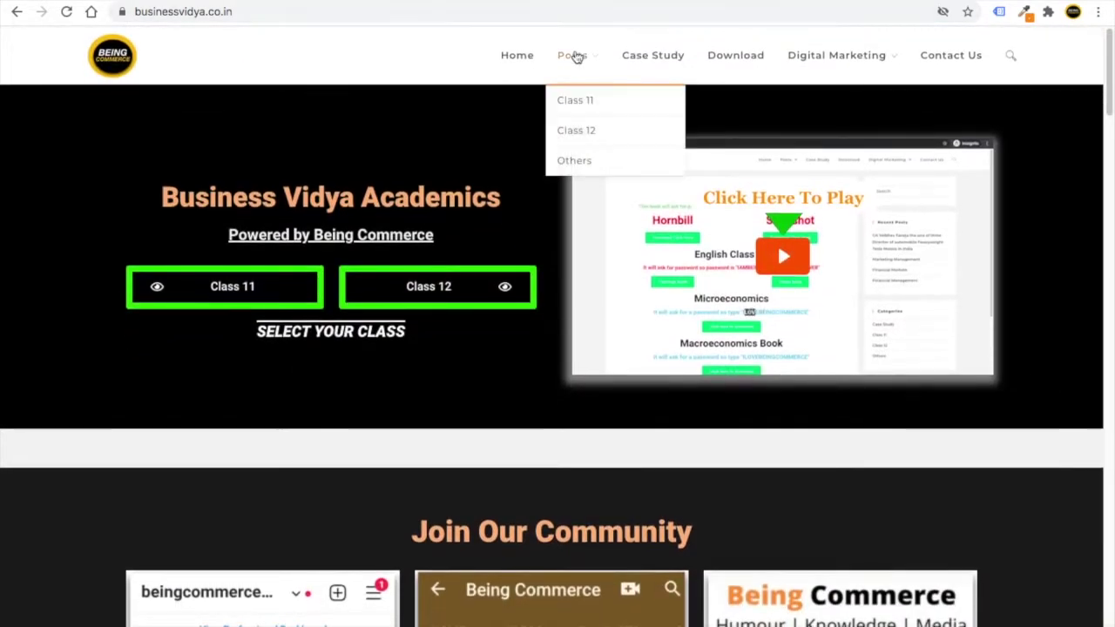
left_click(583, 102)
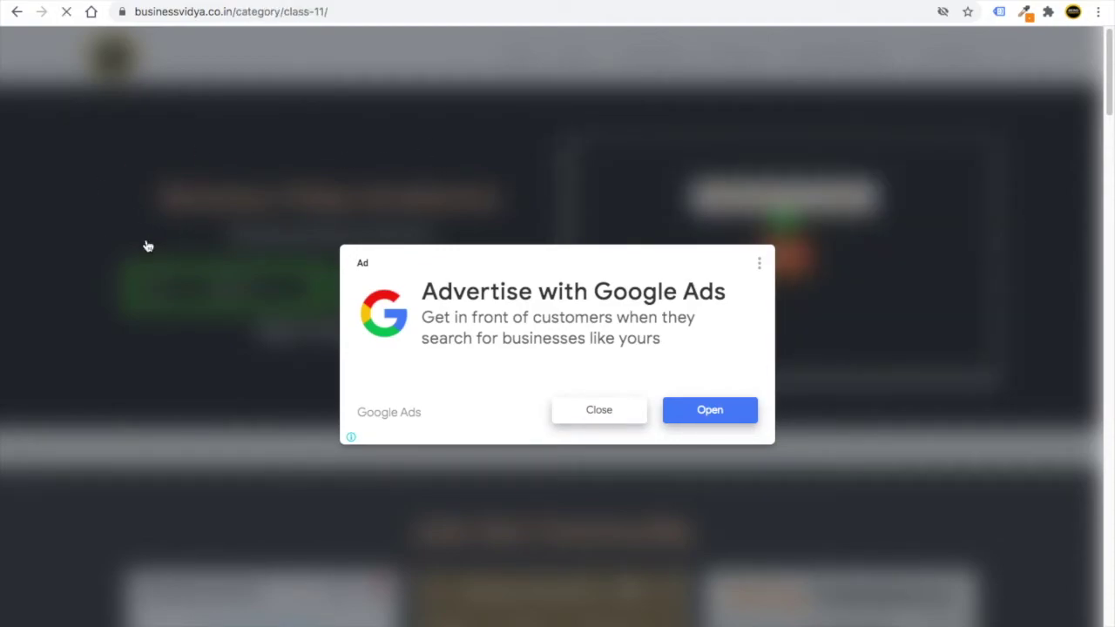
scroll(181, 259, "down", 15)
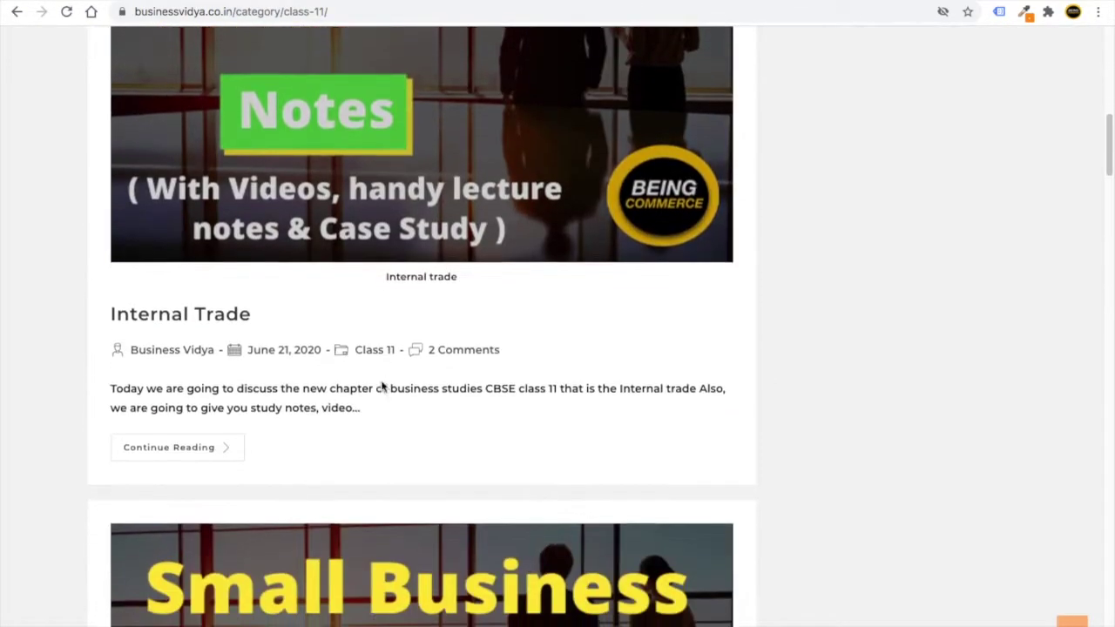
scroll(235, 354, "down", 7)
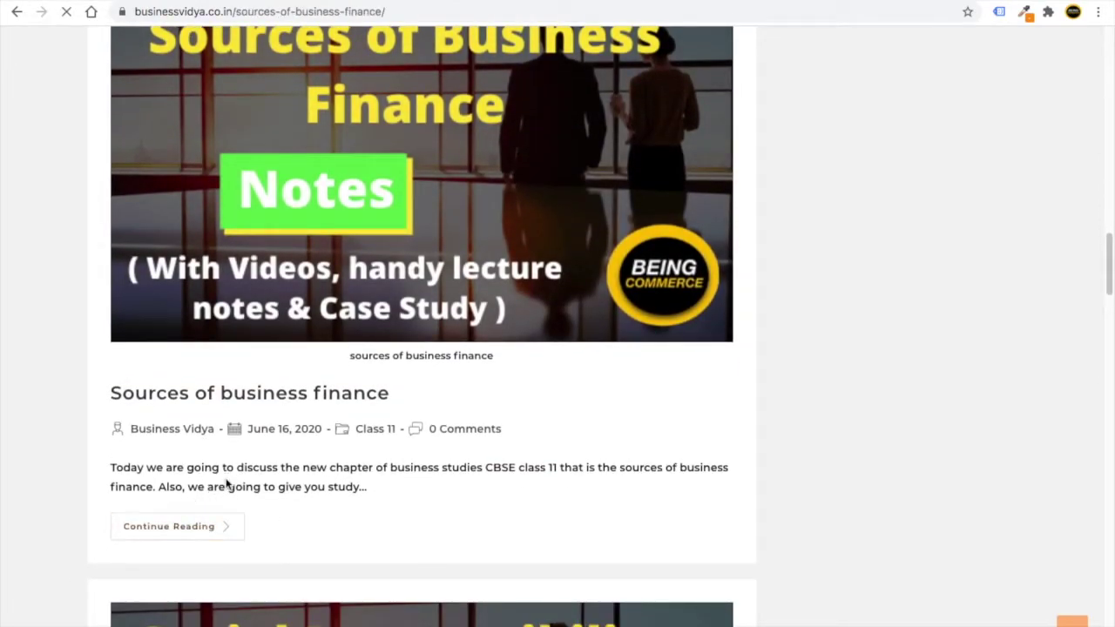
Examine the "Sources of business finance" article, including its topic list, comparison tables, notes and embedded ads
scroll(386, 374, "down", 5)
scroll(566, 253, "down", 1)
scroll(749, 200, "up", 5)
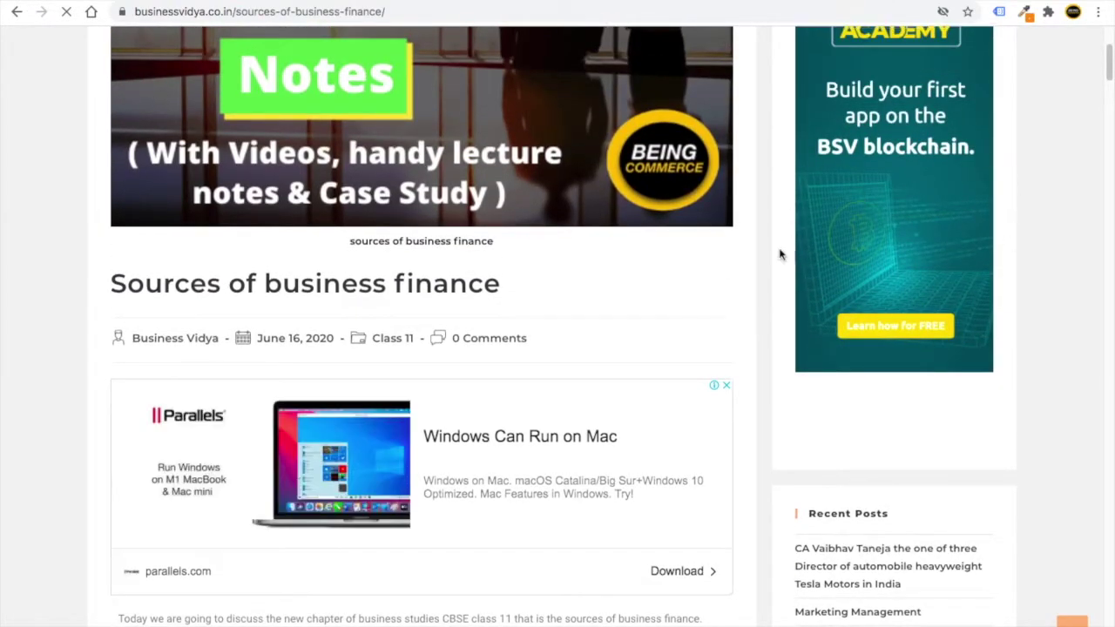
scroll(281, 381, "down", 6)
scroll(501, 186, "up", 3)
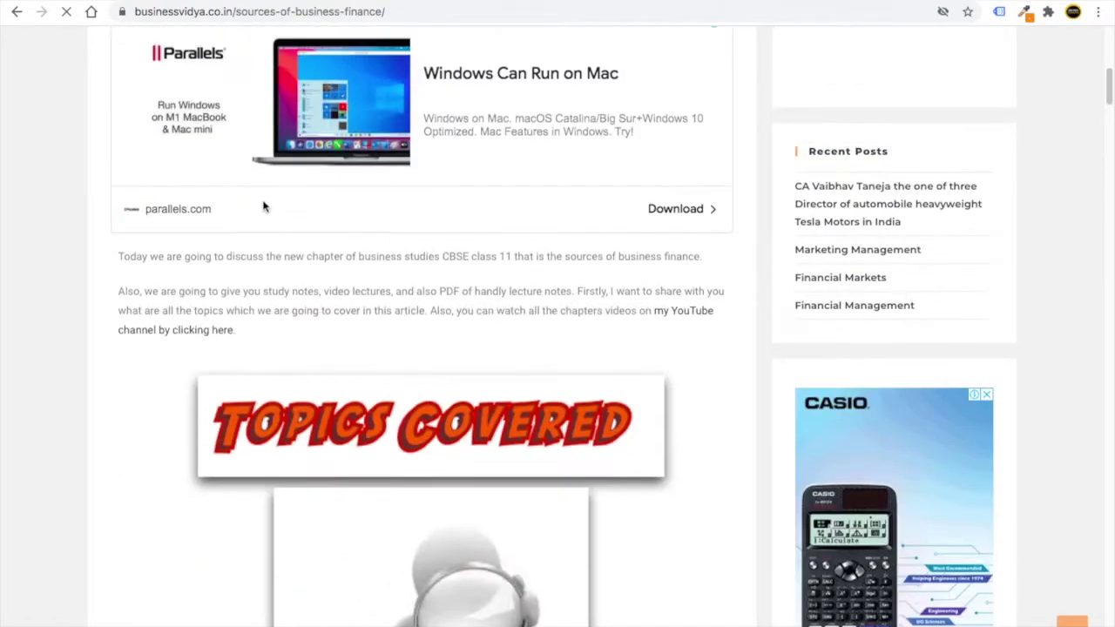
scroll(502, 185, "up", 1)
scroll(317, 406, "down", 12)
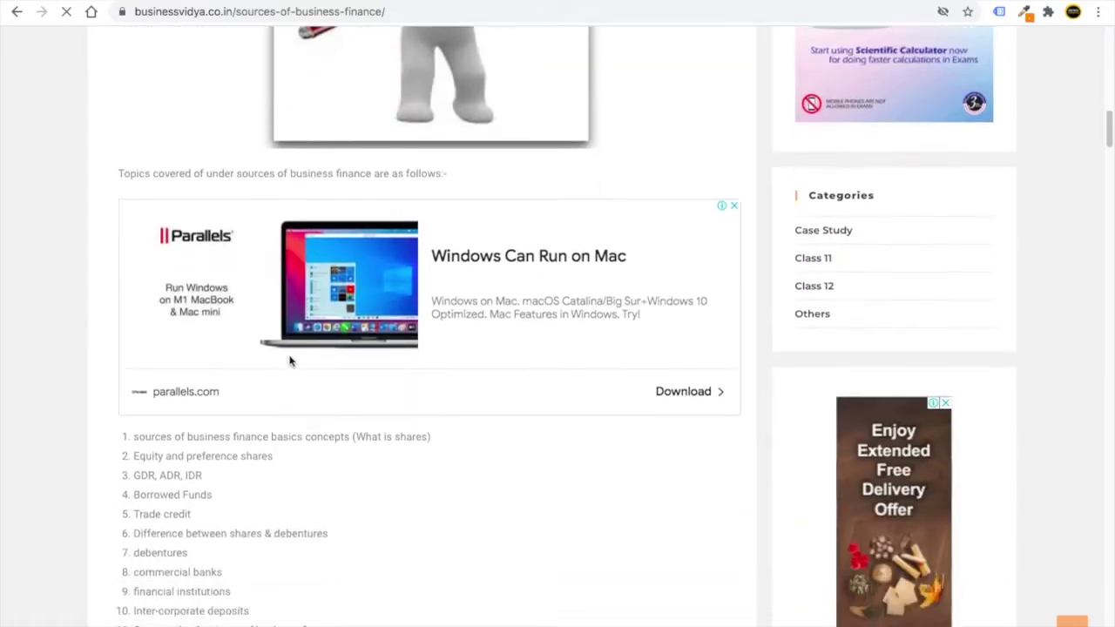
scroll(503, 406, "down", 15)
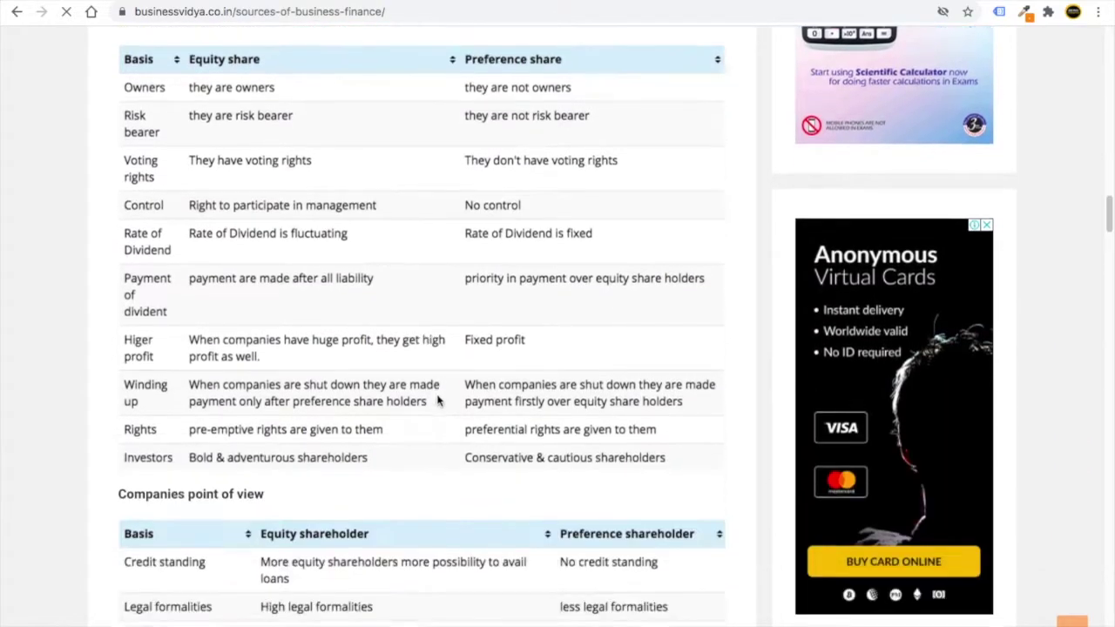
scroll(437, 400, "down", 8)
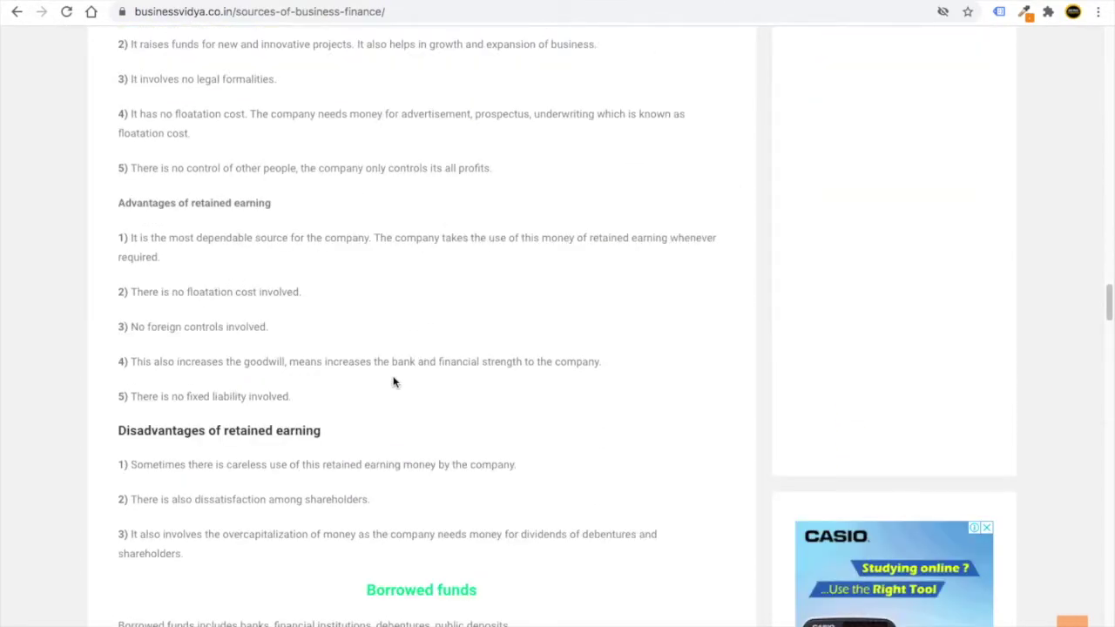
scroll(393, 382, "down", 3)
scroll(393, 382, "down", 10)
scroll(396, 369, "up", 20)
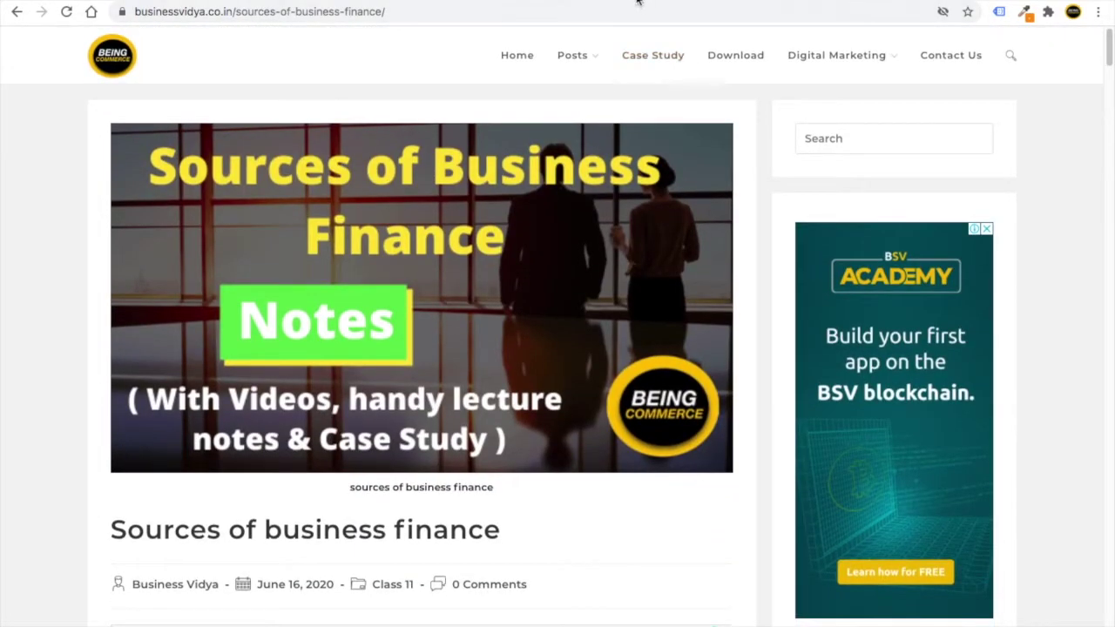
Switch to the blog.beingcommerce.in site and open "Aliexpress Dropshipping and Fulfillment for WooCommerce" from its Blog page
left_click(639, 3)
mouse_move(682, 104)
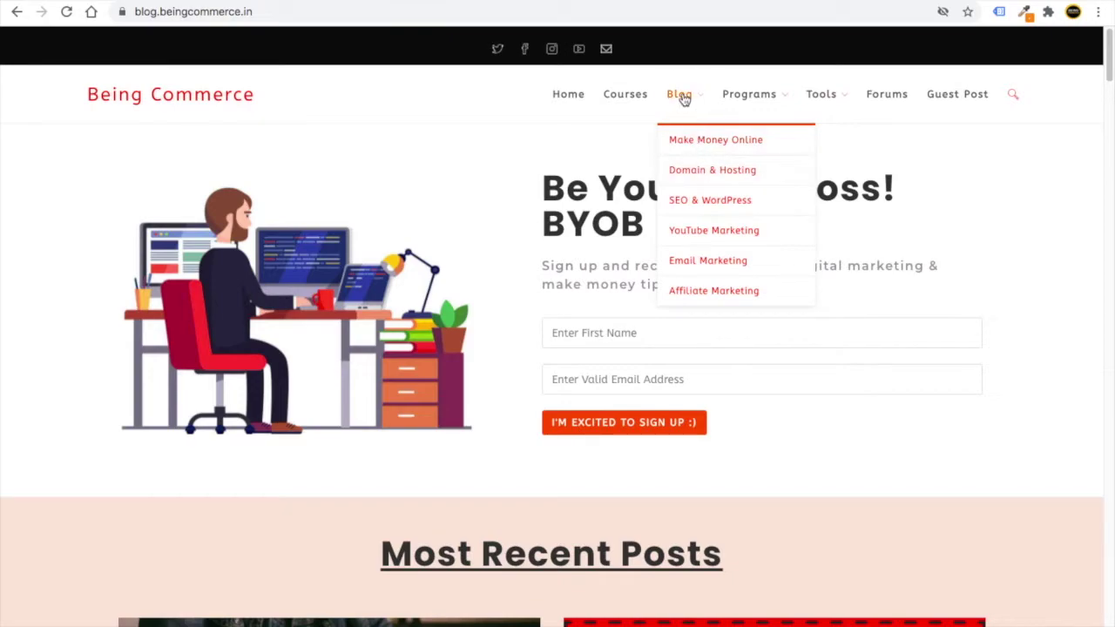
left_click(680, 141)
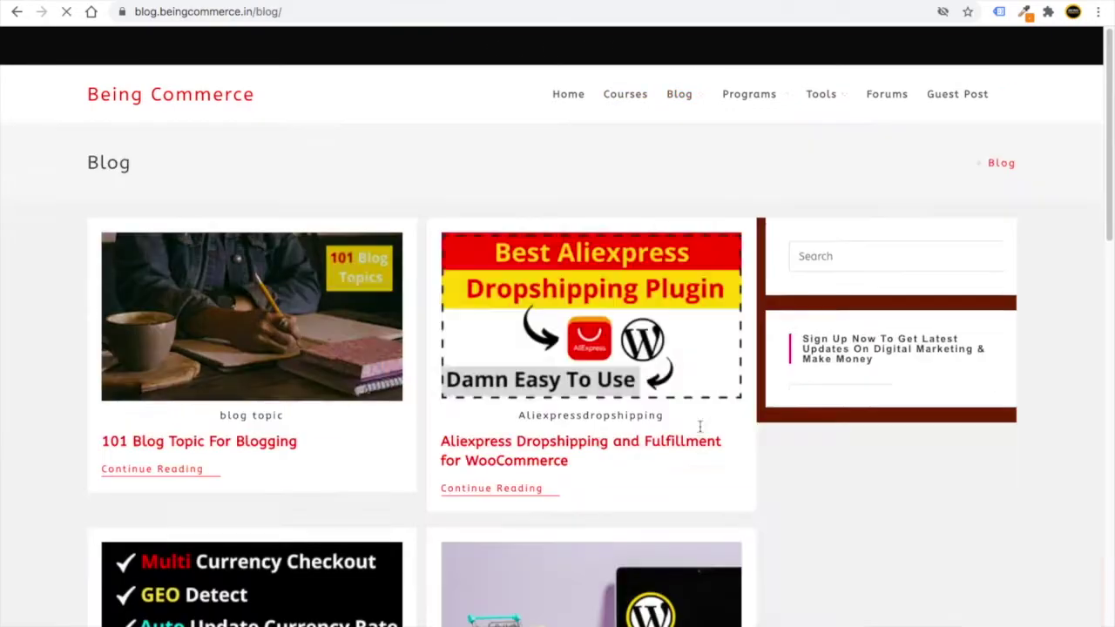
scroll(523, 334, "down", 2)
left_click(521, 334)
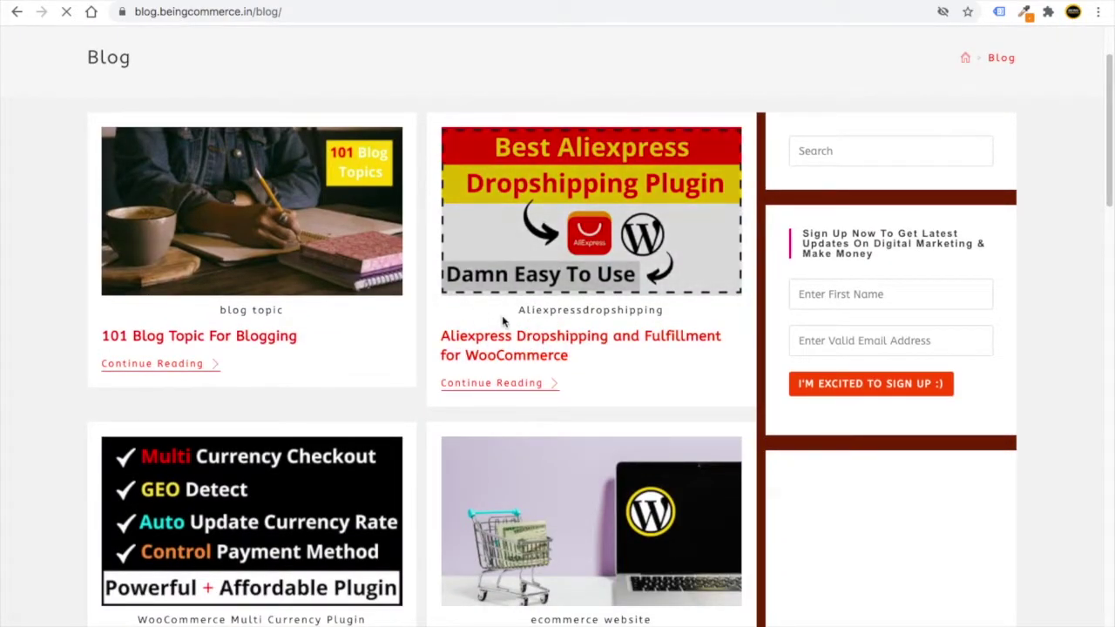
Look through the Aliexpress dropshipping article, its related links, sidebar and comment section
scroll(633, 359, "down", 3)
scroll(634, 359, "down", 10)
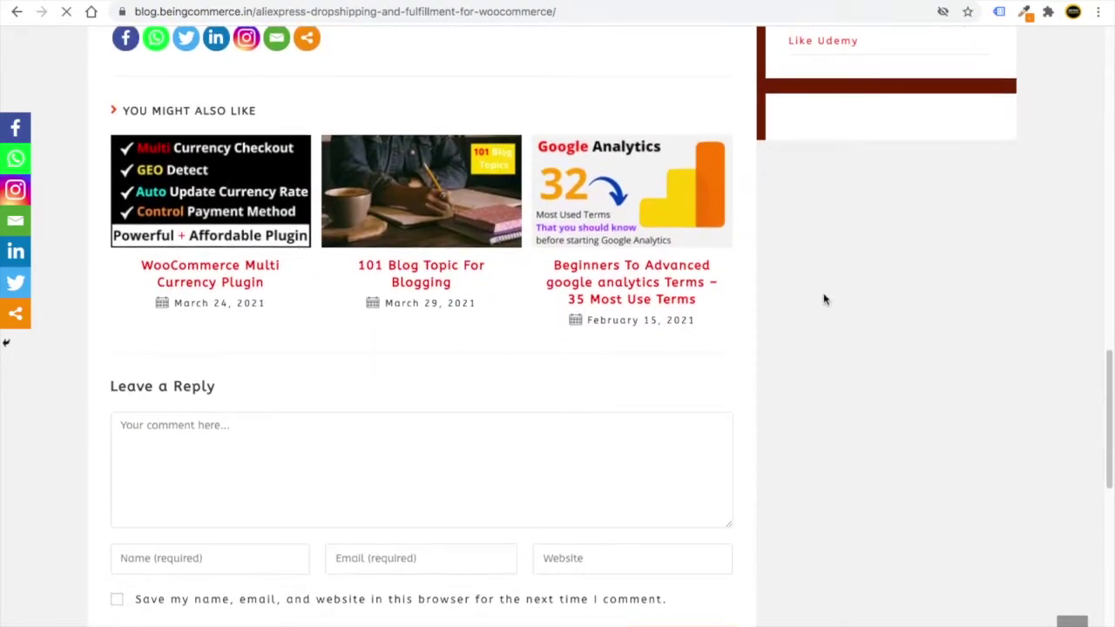
scroll(767, 318, "up", 15)
scroll(593, 428, "down", 8)
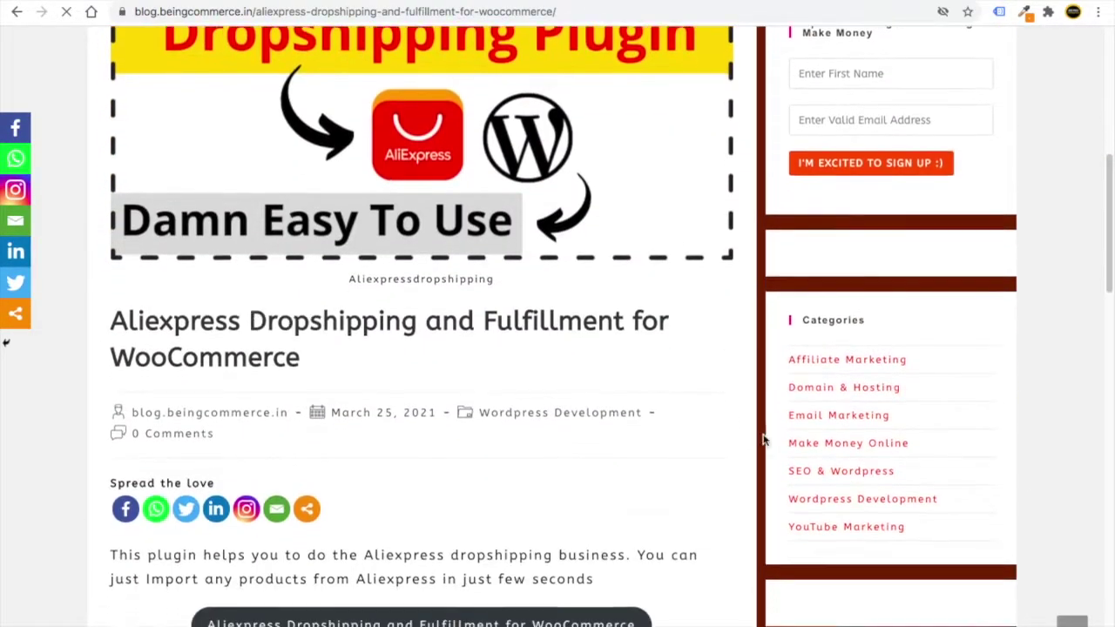
scroll(560, 340, "down", 7)
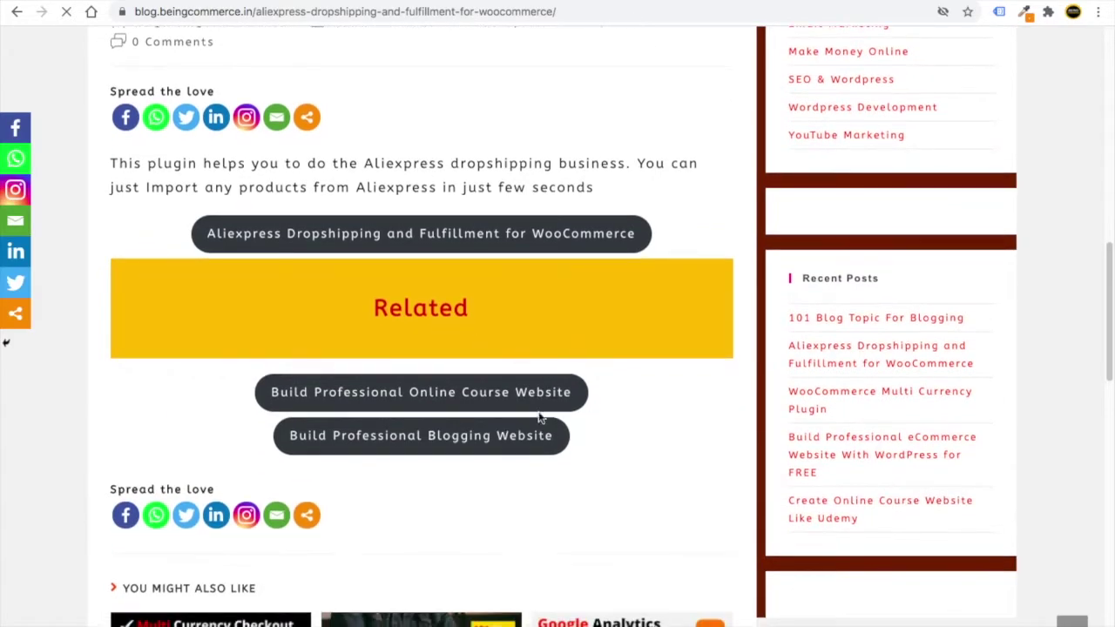
scroll(567, 341, "up", 15)
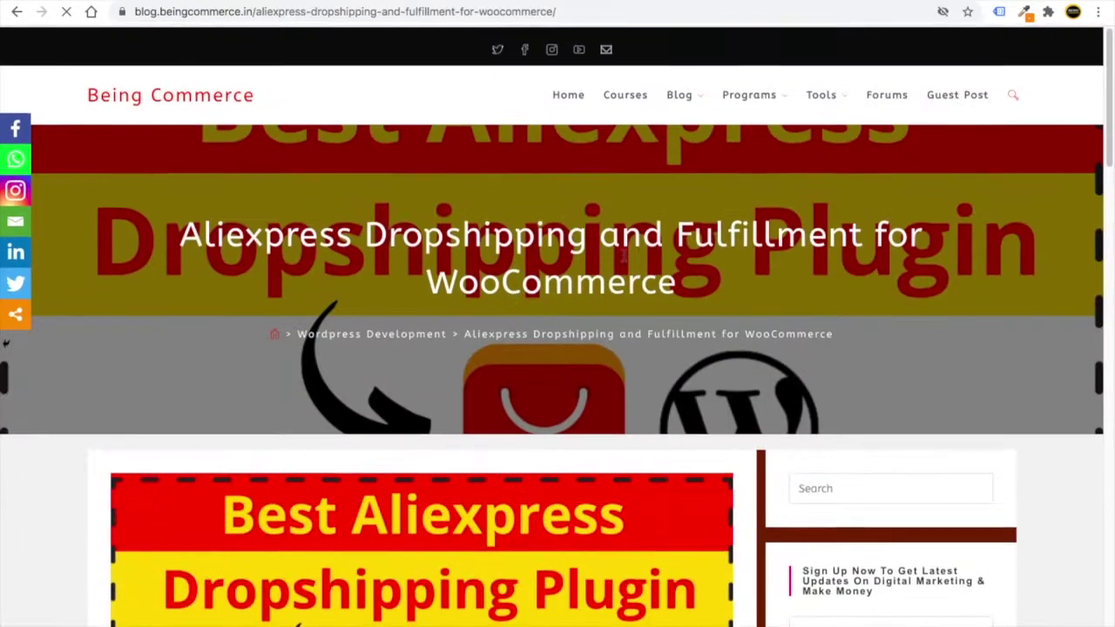
Search Google for "google adsense" in a new tab and open the "Google AdSense - Earn Money From Website Monetization" result
left_click(305, 2)
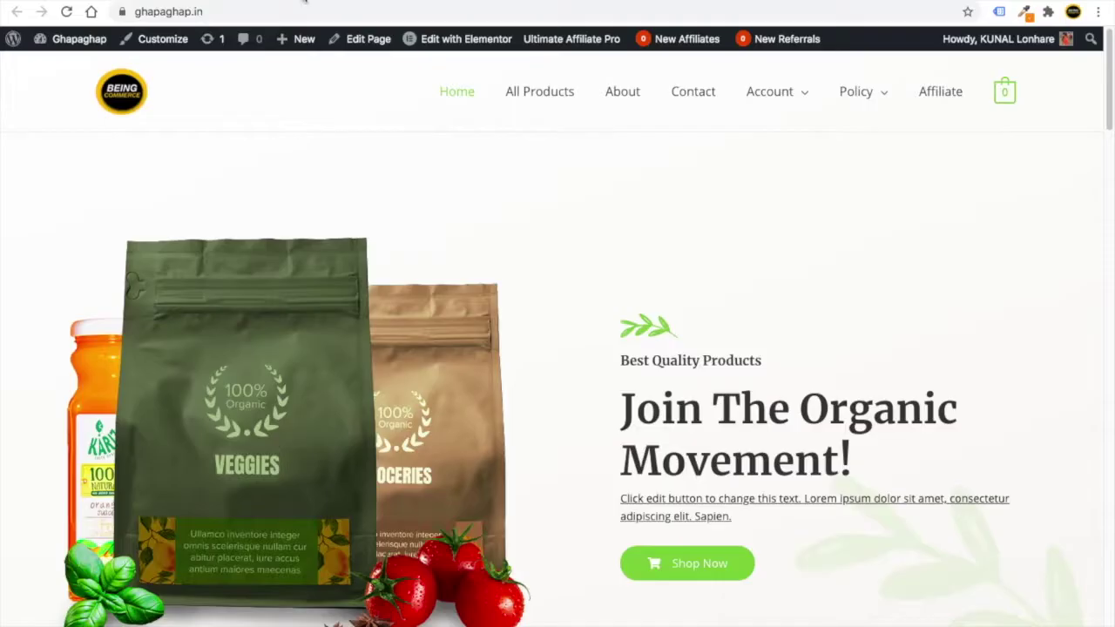
key("ctrl+t")
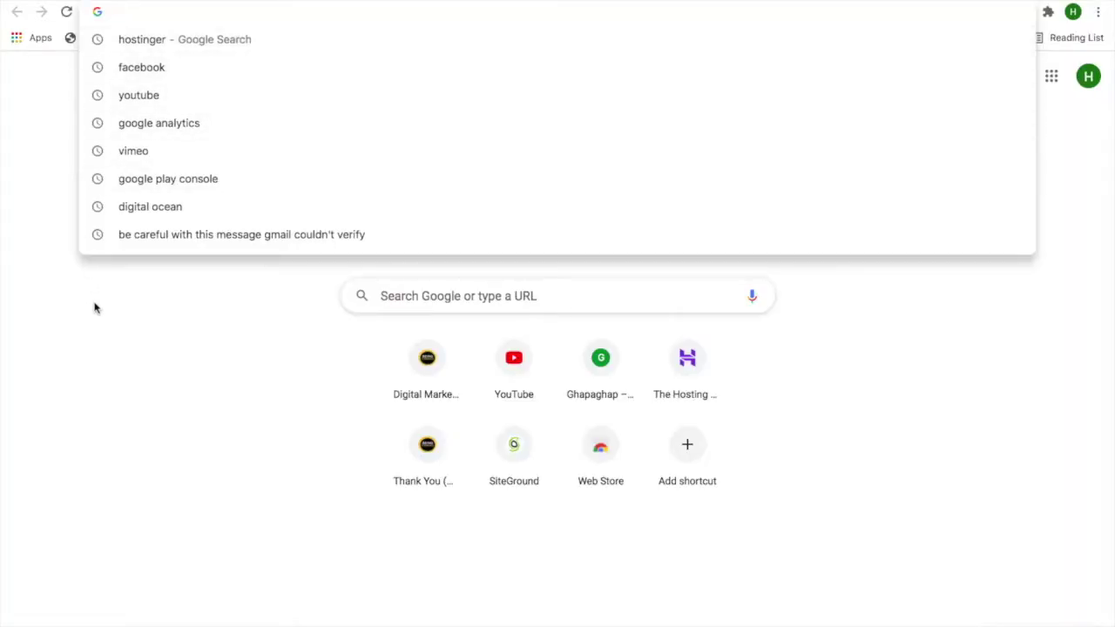
type("google a")
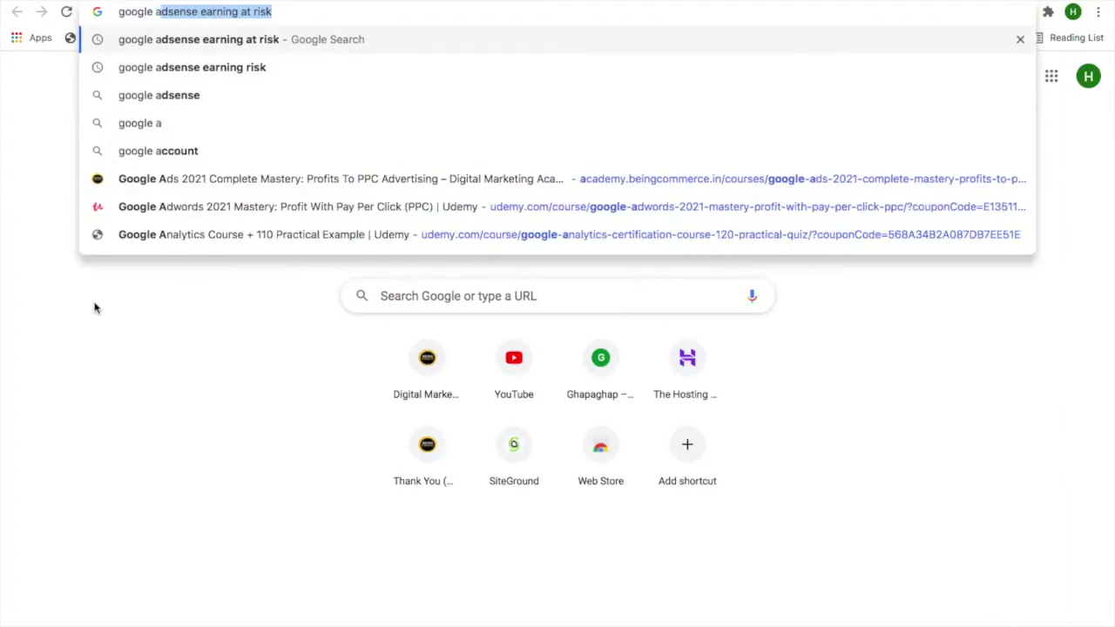
type("dsense")
key("BackSpace")
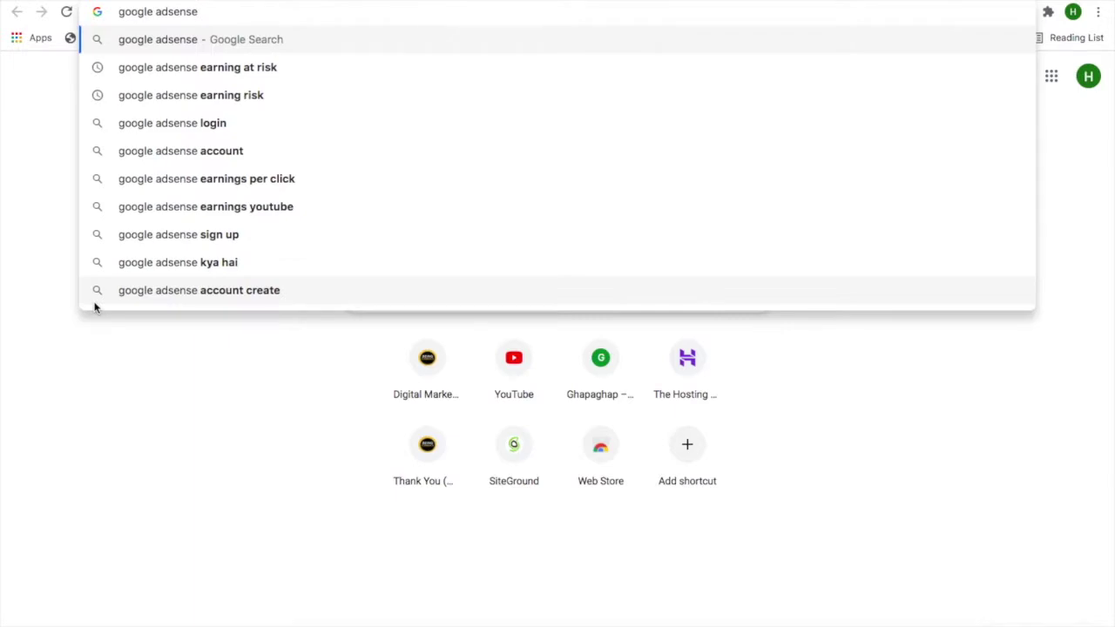
key("Return")
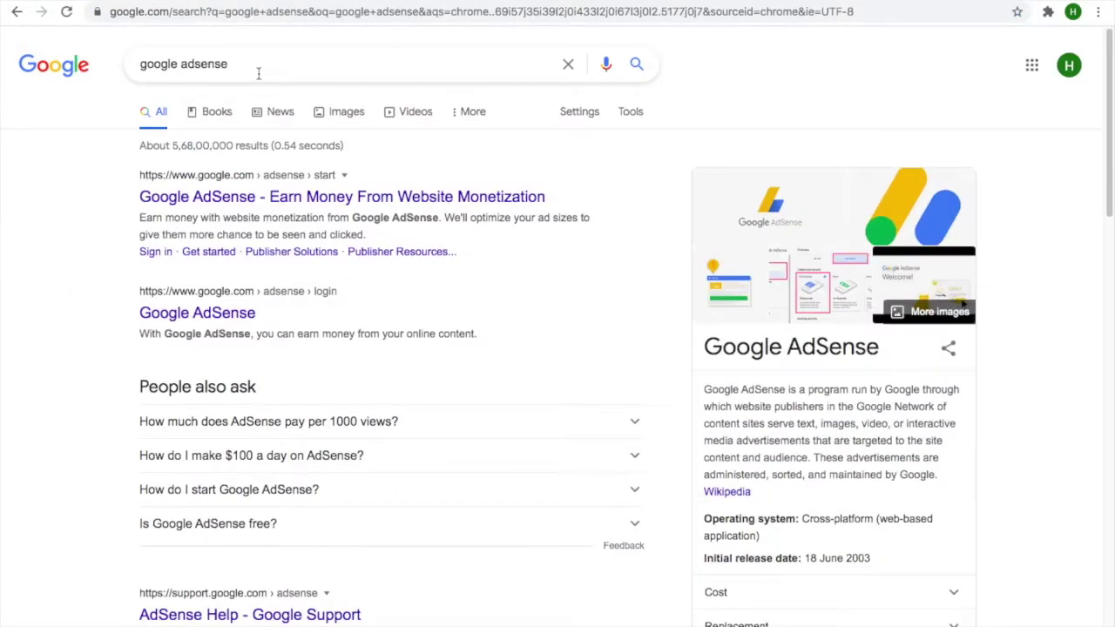
left_click(223, 201)
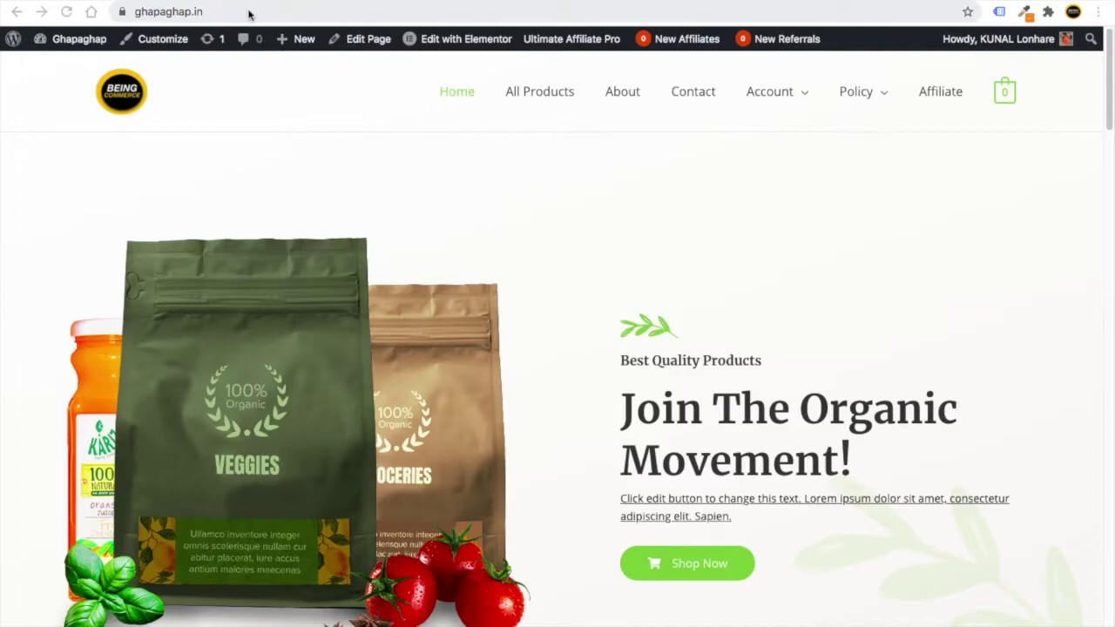
left_click(160, 12)
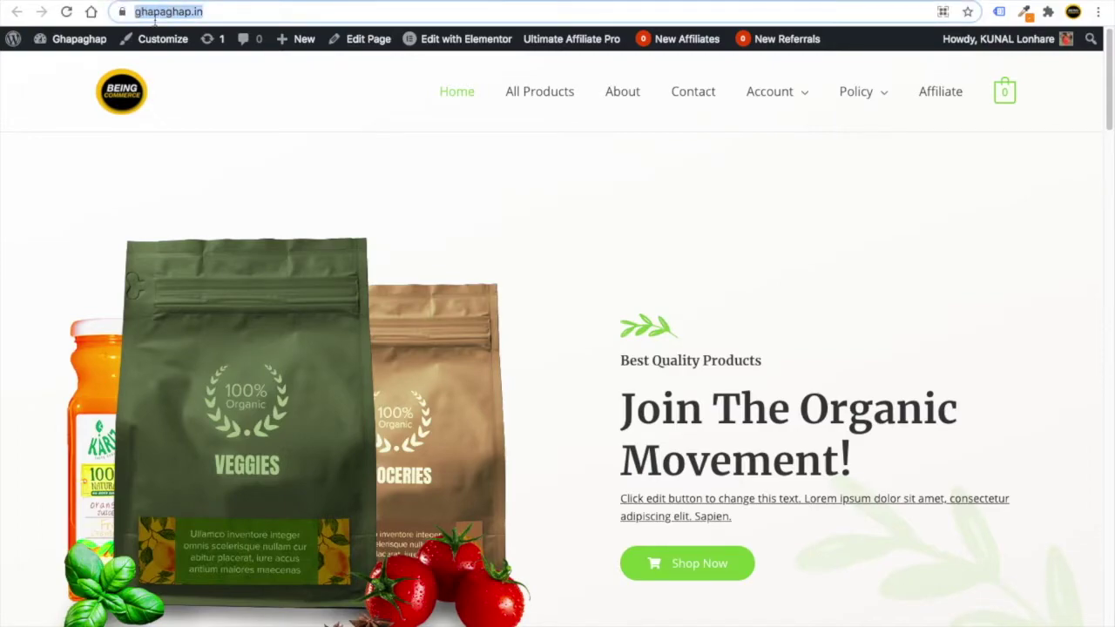
right_click(157, 15)
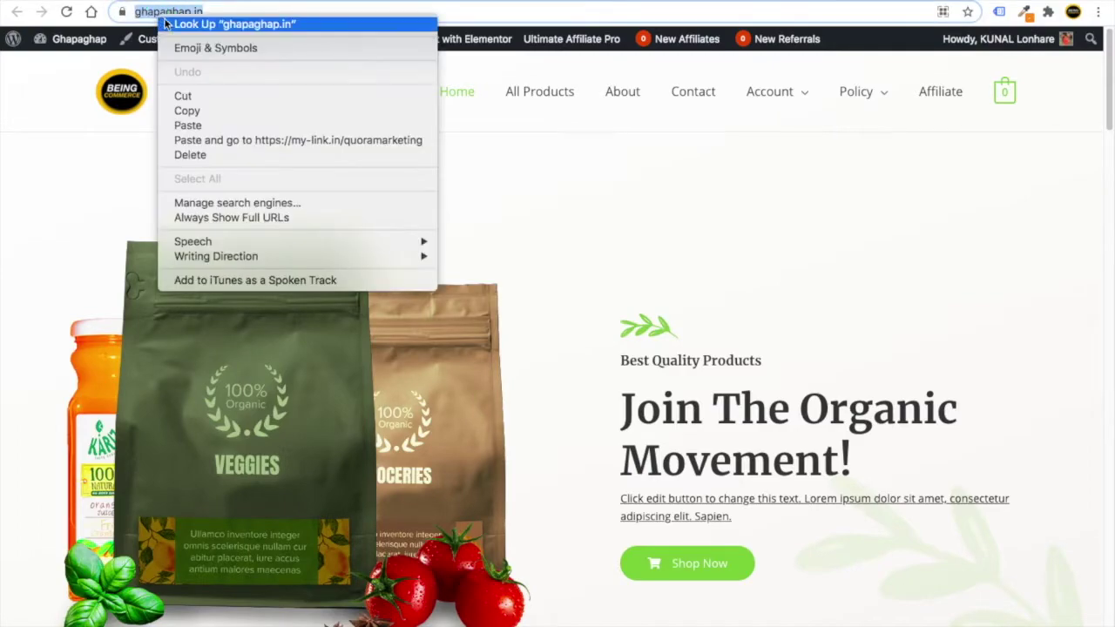
left_click(209, 111)
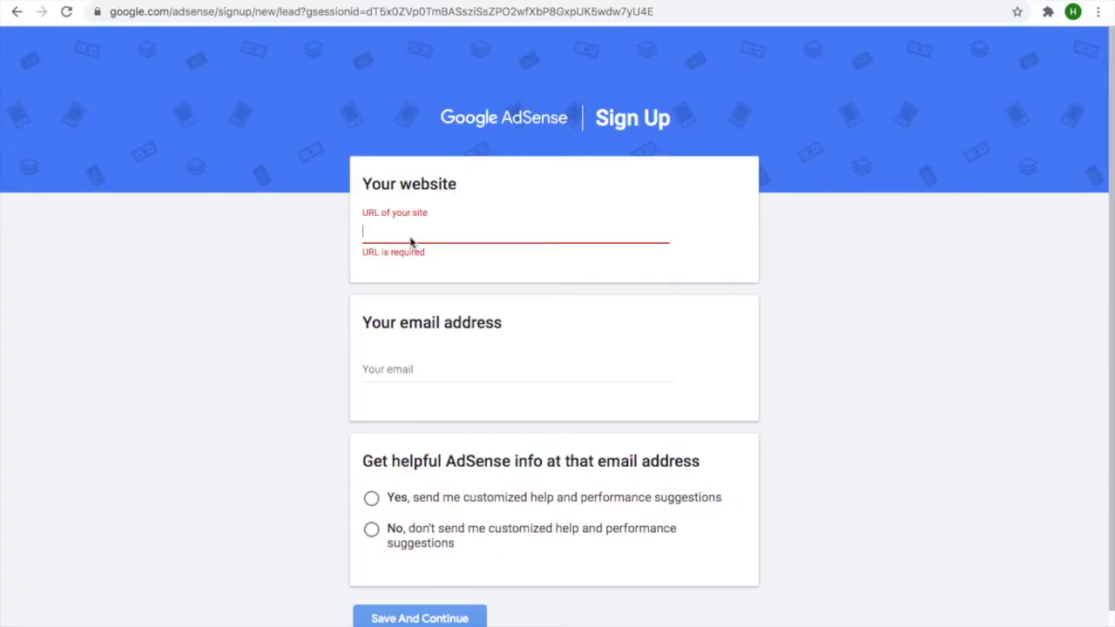
key("ctrl+v")
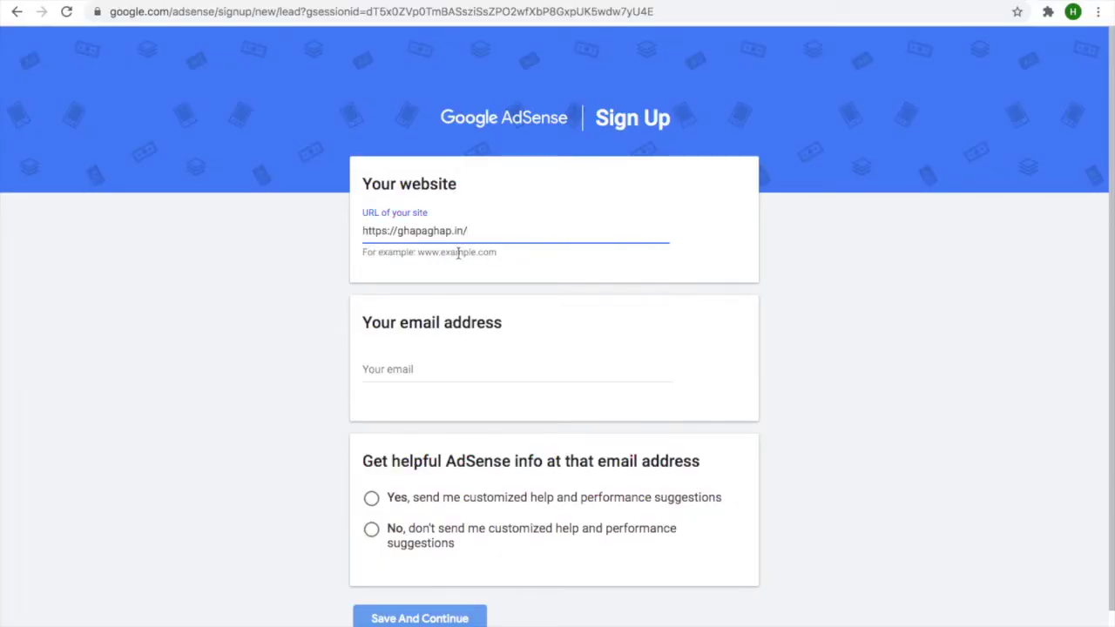
Fill in the email address, opt in to customized help and performance suggestions, and submit the sign-up form
left_click(424, 366)
left_click(440, 407)
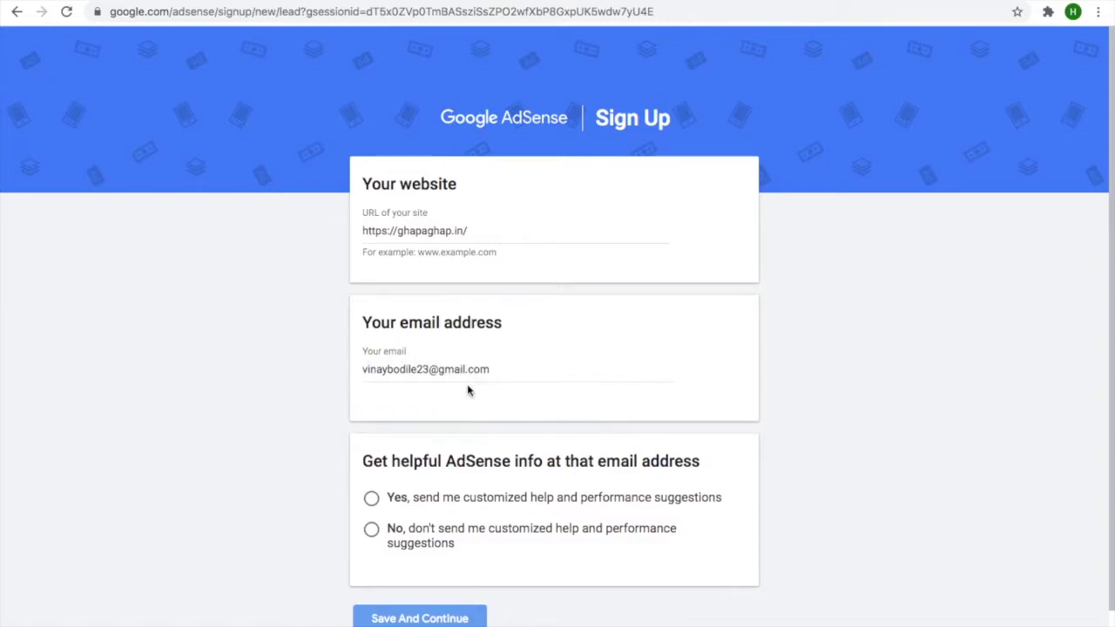
scroll(362, 446, "down", 1)
left_click(372, 442)
left_click(401, 562)
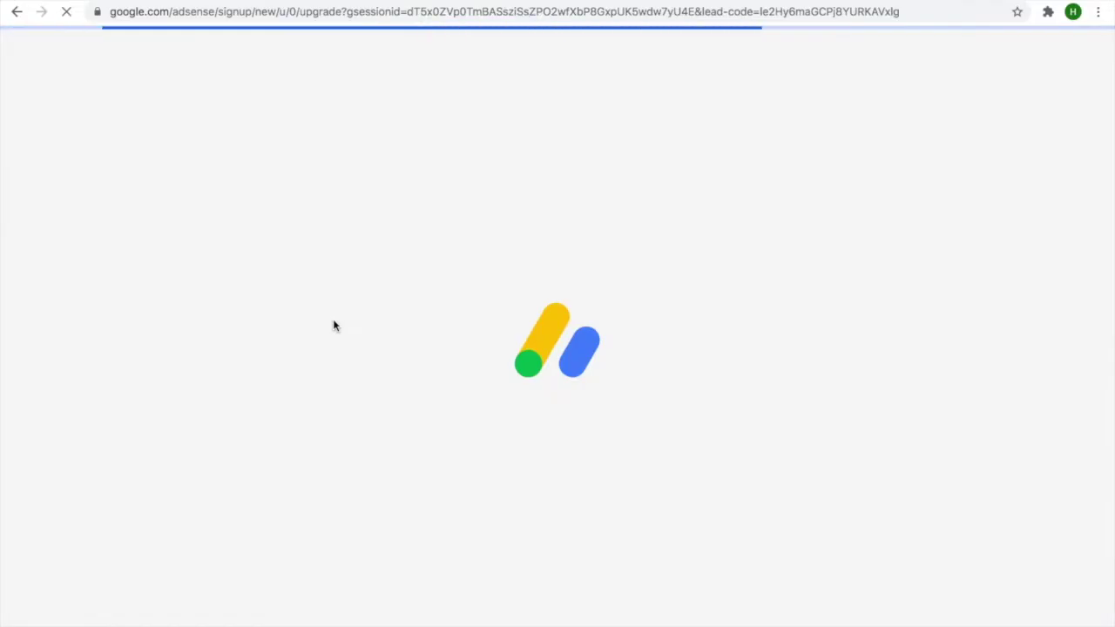
Review the existing Google Publisher account details and create the AdSense account
scroll(529, 343, "down", 2)
scroll(449, 237, "up", 3)
scroll(648, 257, "down", 2)
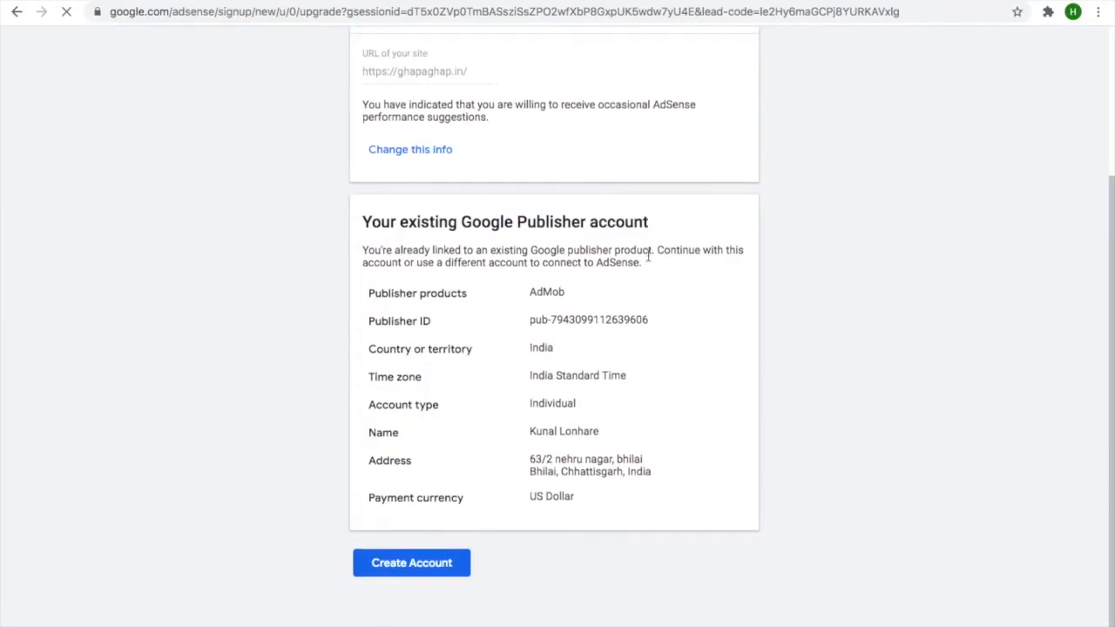
left_click(420, 568)
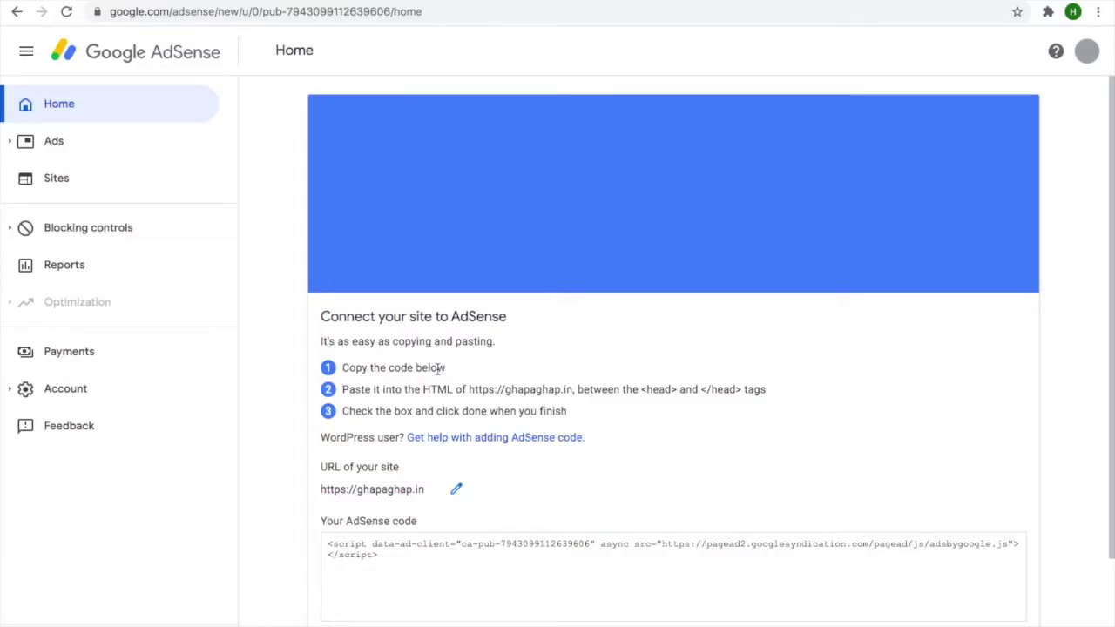
Look over the site connection instructions on the AdSense home page and check the Ads overview
scroll(438, 370, "down", 2)
scroll(406, 349, "up", 2)
left_click(55, 144)
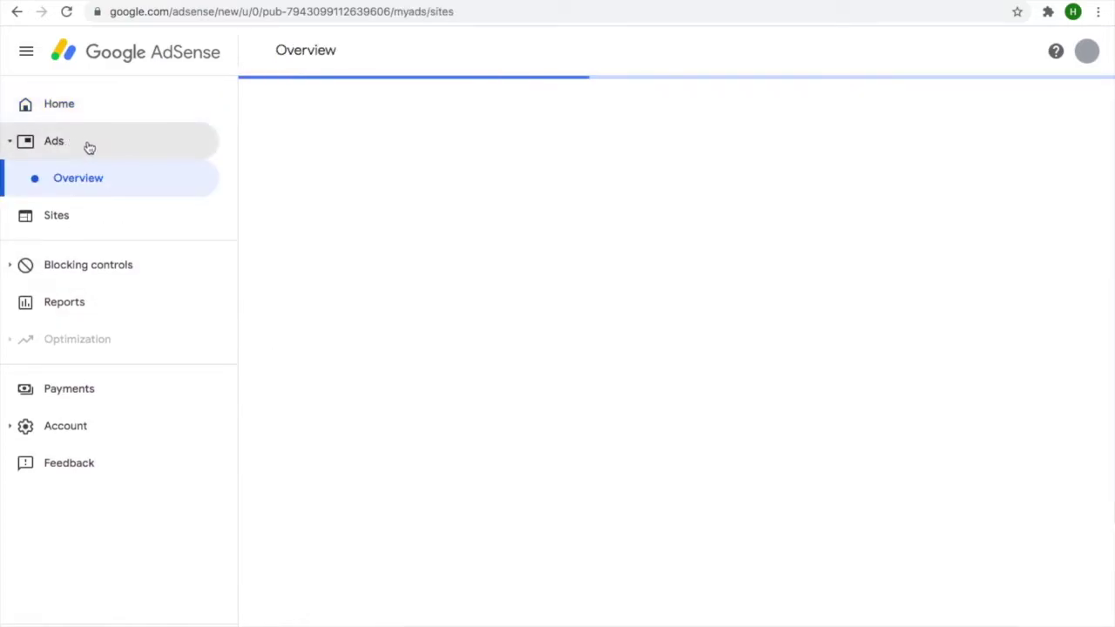
left_click(79, 217)
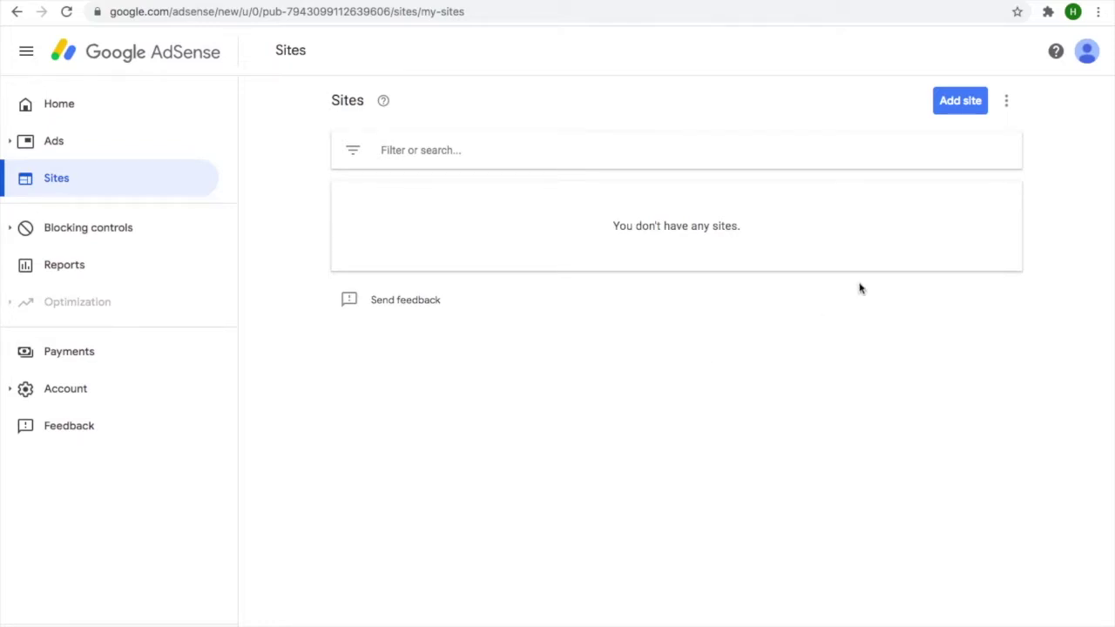
left_click(960, 101)
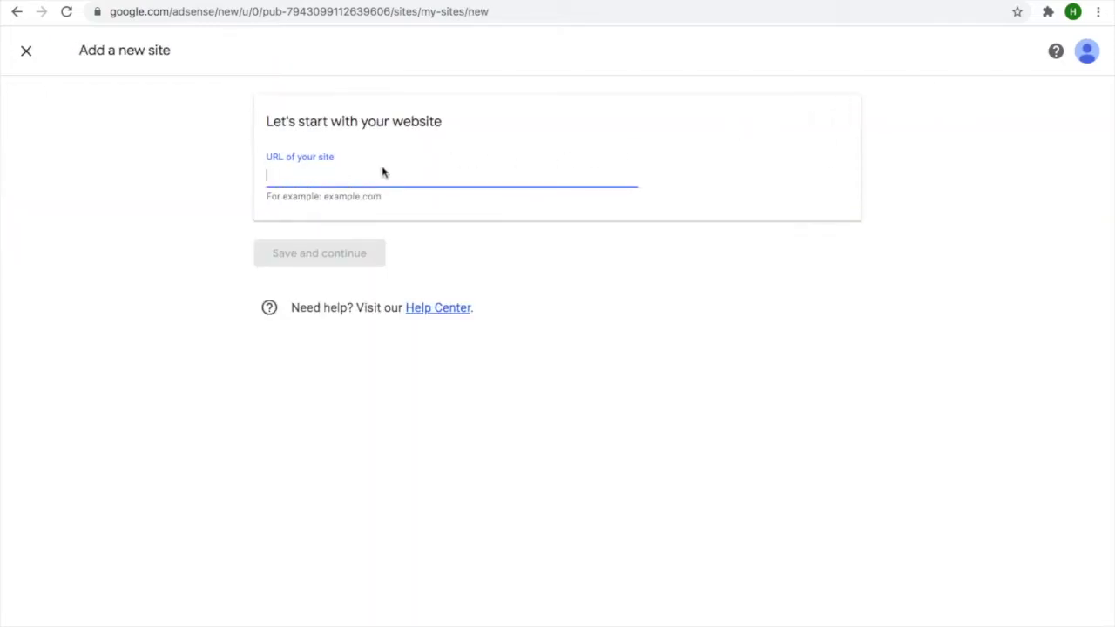
key("ctrl+v")
left_click_drag(375, 175, 266, 175)
left_click(259, 207)
left_click(322, 259)
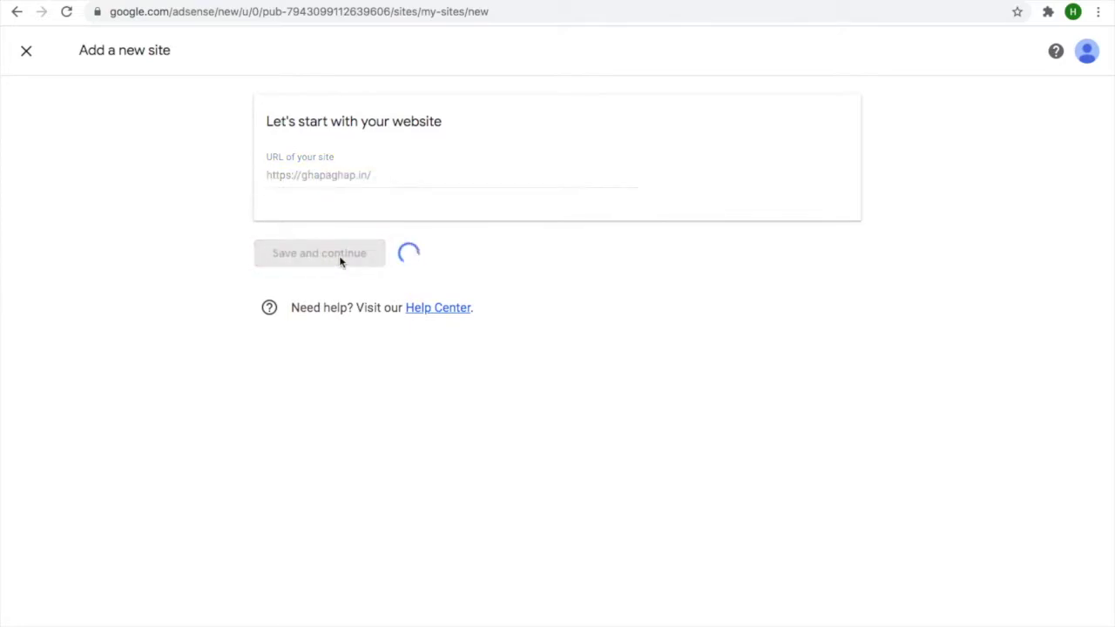
Copy the AdSense script code shown for connecting ghapaghap.in
scroll(475, 466, "down", 1)
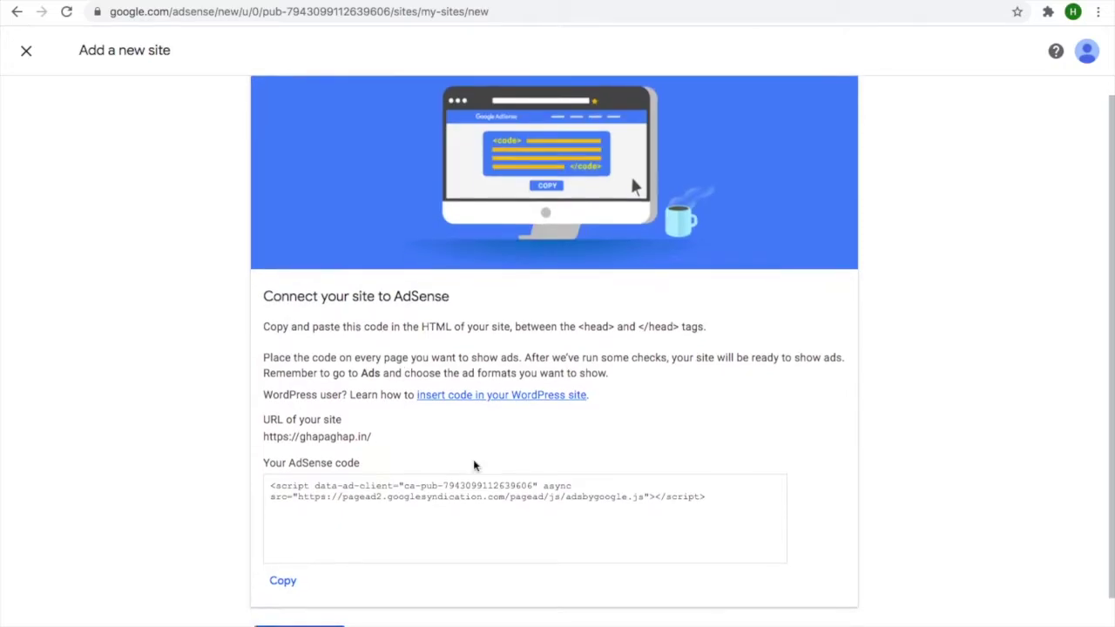
scroll(475, 467, "down", 2)
left_click_drag(268, 411, 706, 426)
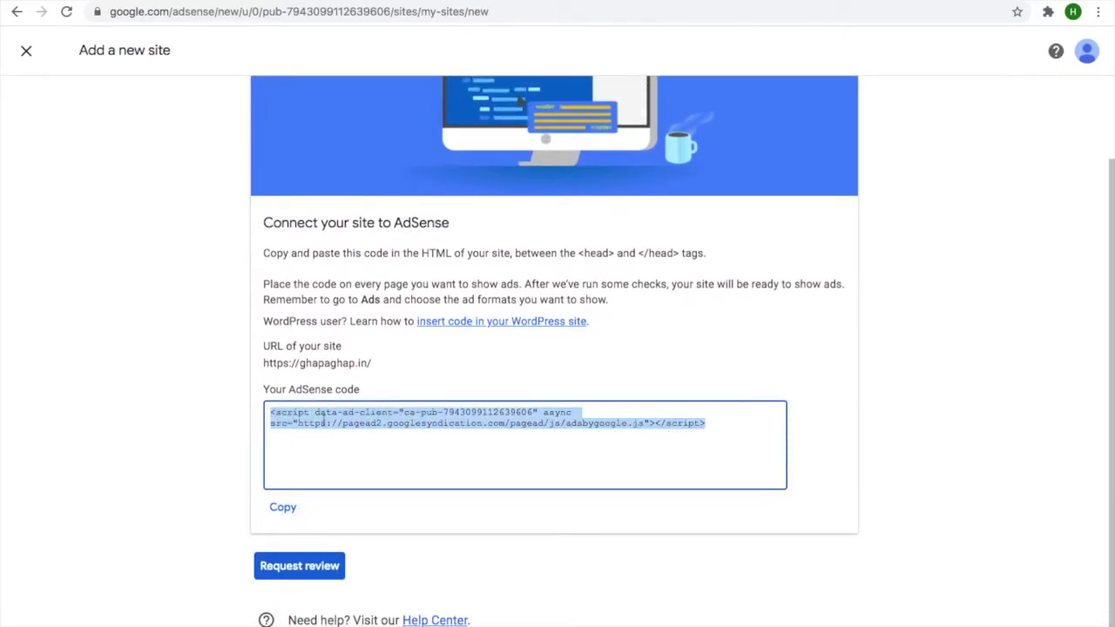
left_click(222, 410)
left_click(284, 509)
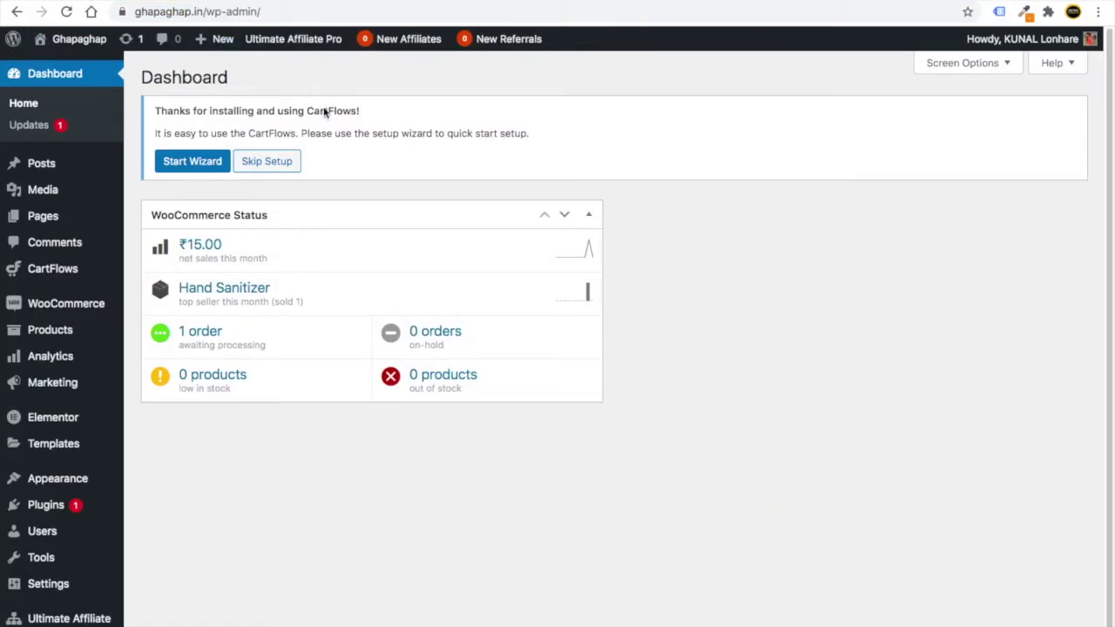
Open the Theme Editor in the ghapaghap.in WordPress admin and accept the warning about direct theme edits
scroll(250, 532, "down", 1)
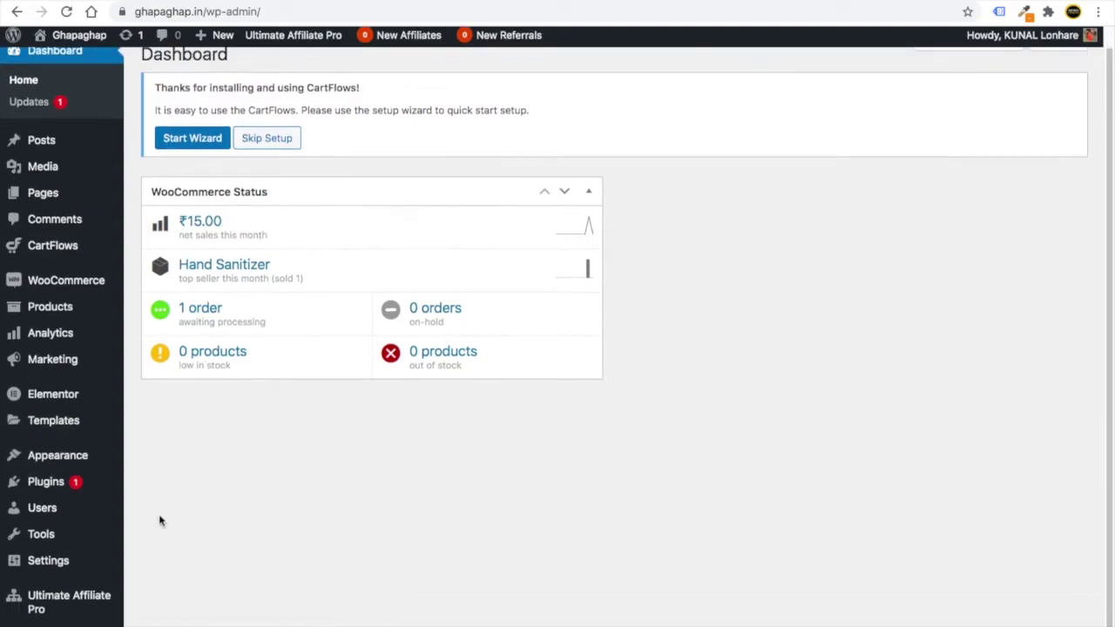
mouse_move(73, 466)
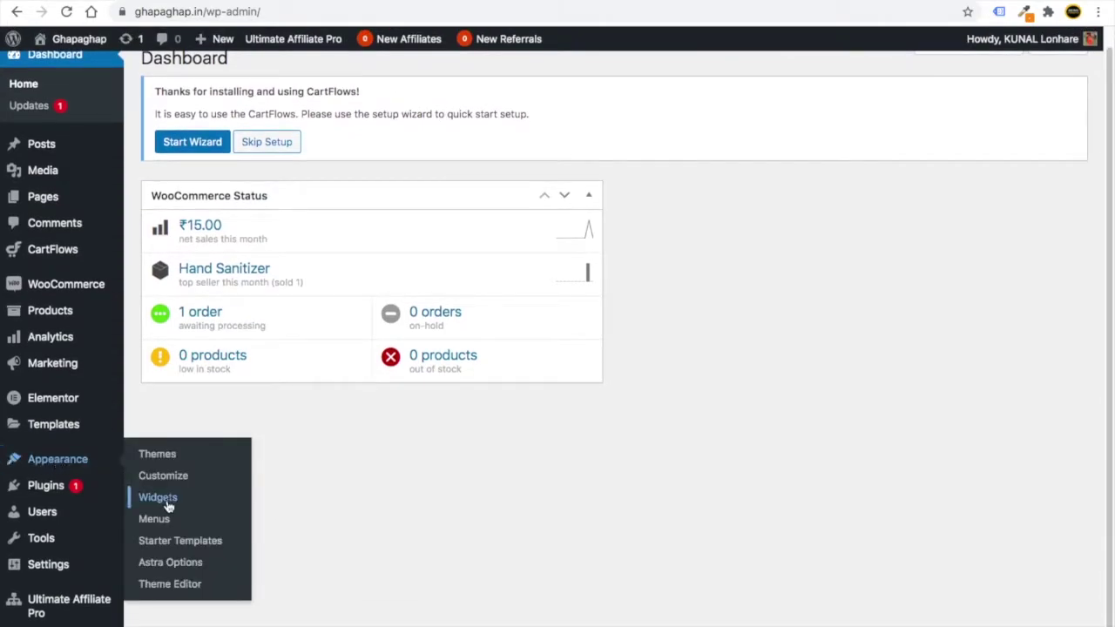
scroll(179, 593, "up", 5)
scroll(131, 513, "down", 3)
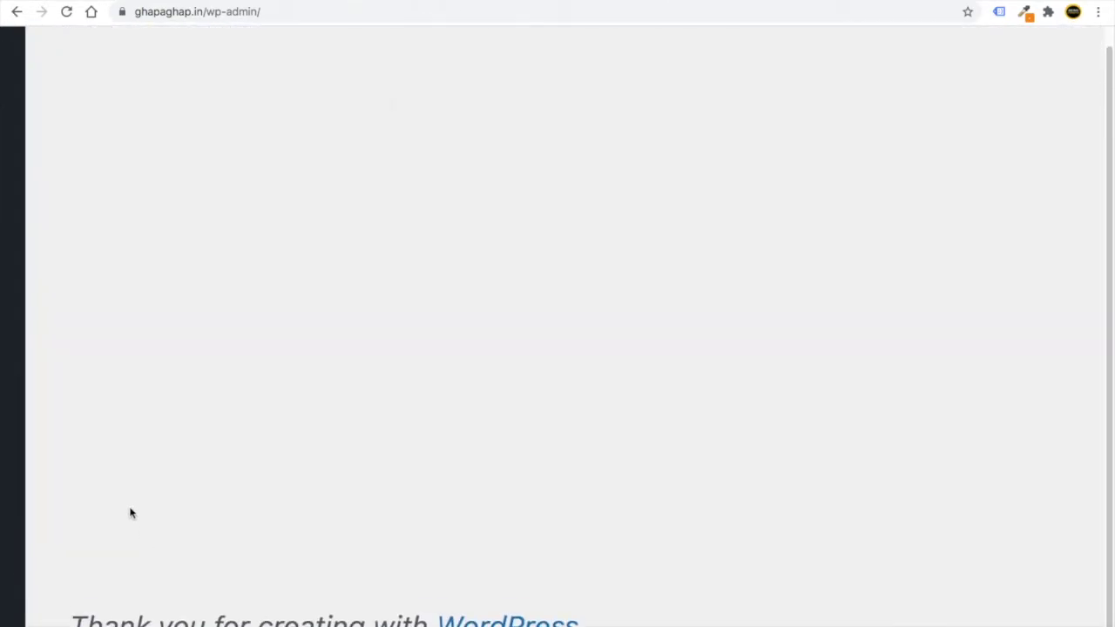
scroll(130, 513, "left", 5)
mouse_move(154, 114)
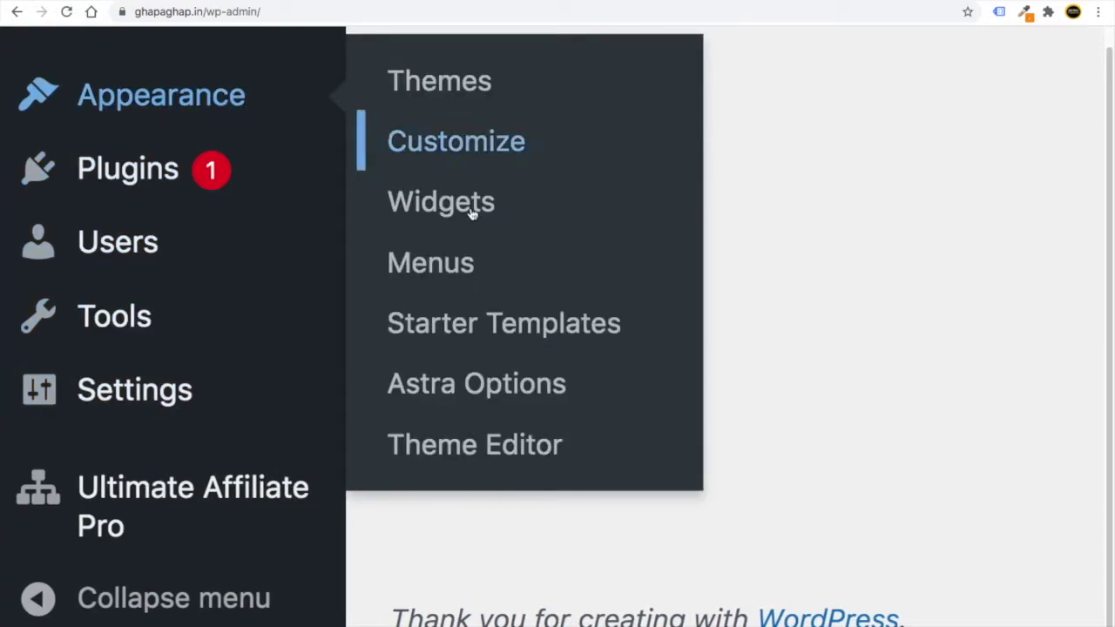
left_click(470, 448)
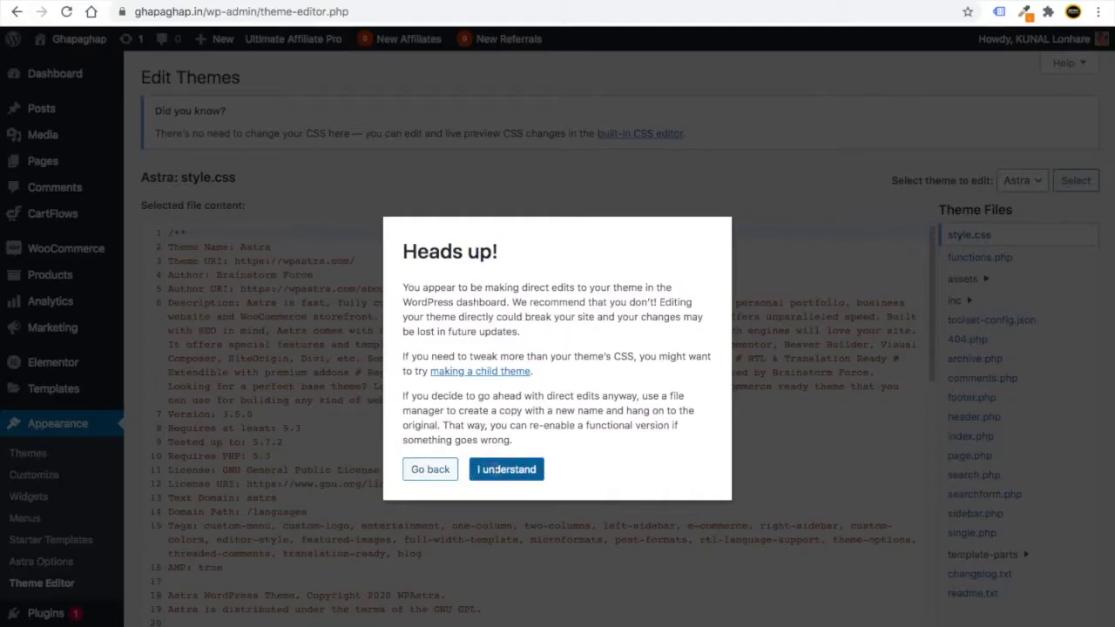
left_click(493, 470)
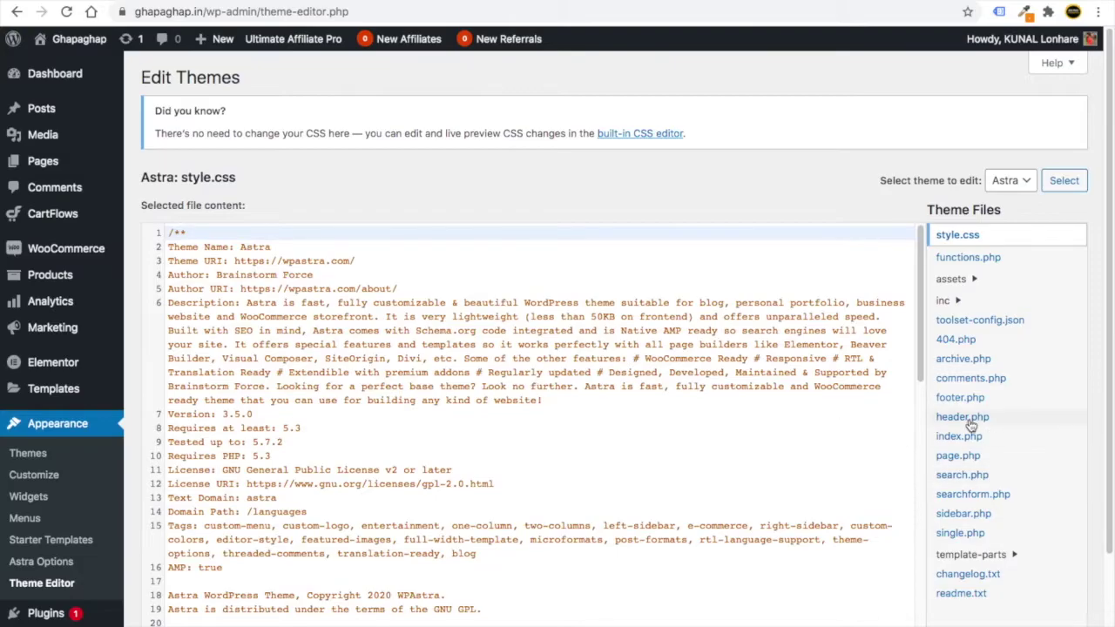
Open the Astra theme's header.php file for editing and go to its head section
scroll(969, 423, "up", 5, "ctrl")
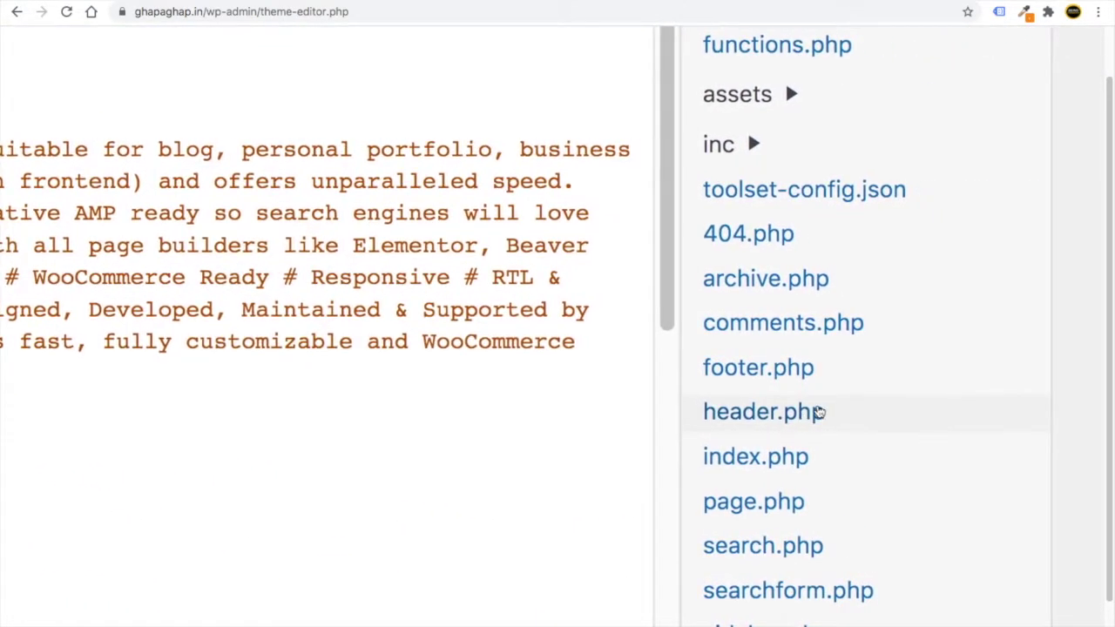
scroll(799, 422, "down", 5, "ctrl")
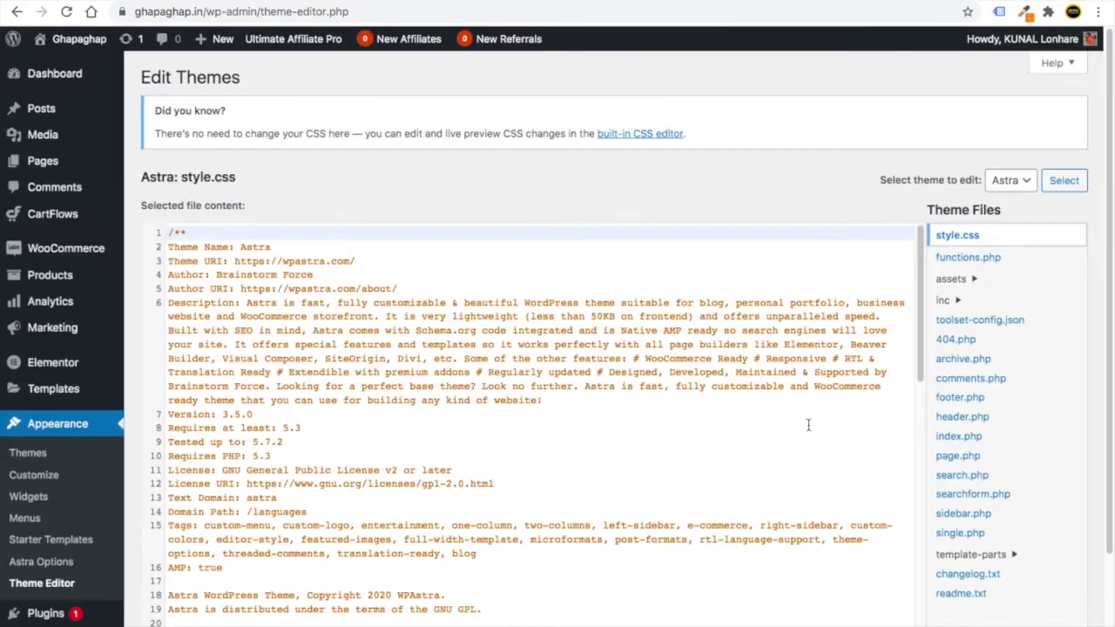
left_click(985, 424)
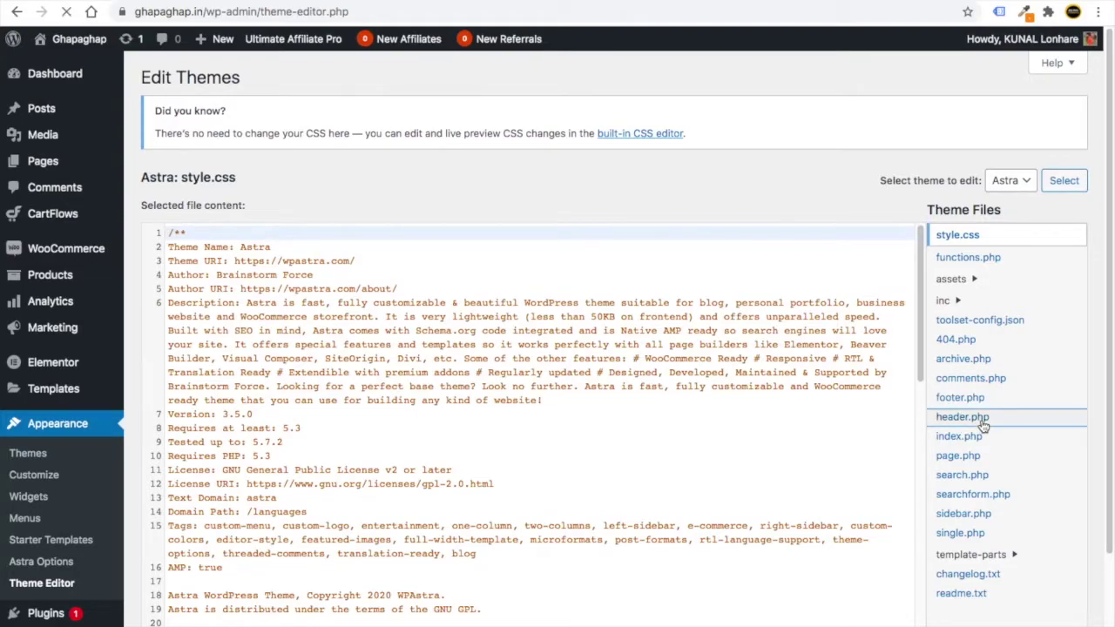
scroll(214, 396, "up", 5, "ctrl")
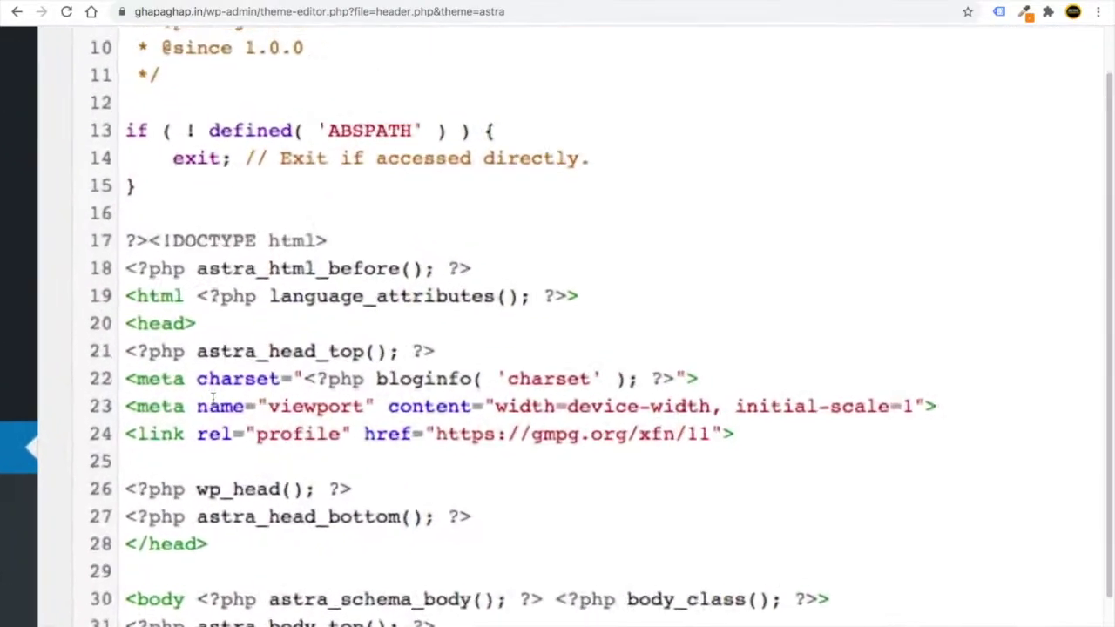
scroll(209, 392, "down", 3)
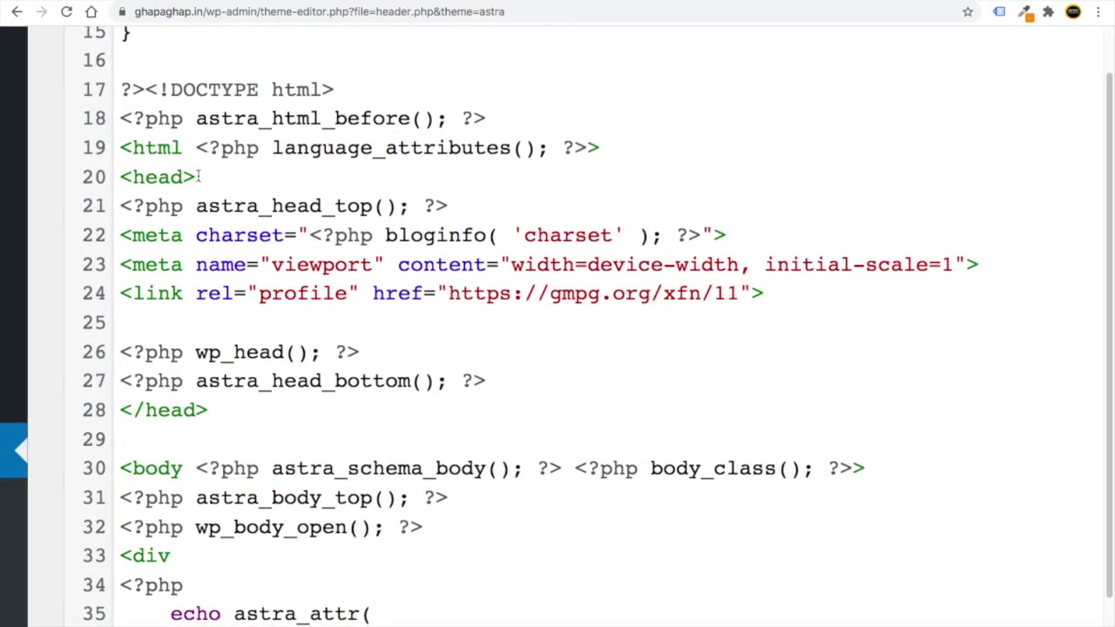
Identify the opening and closing head tags in header.php and place the text cursor after <head> on line 20
left_click_drag(198, 176, 129, 176)
left_click_drag(209, 409, 133, 410)
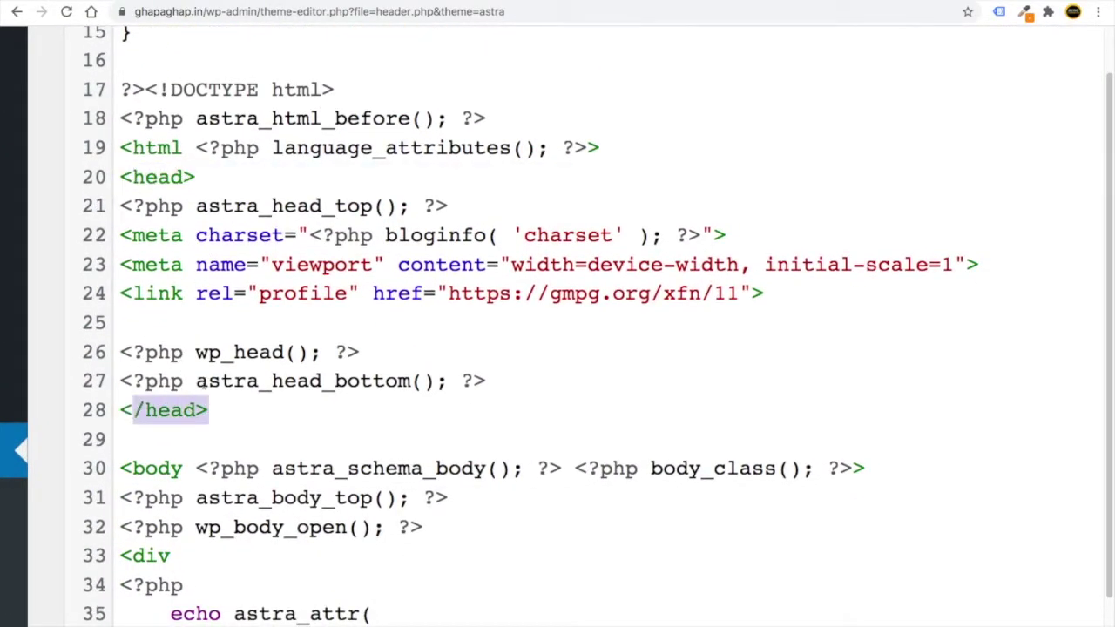
left_click(159, 174)
left_click(174, 395)
left_click_drag(175, 395, 143, 388)
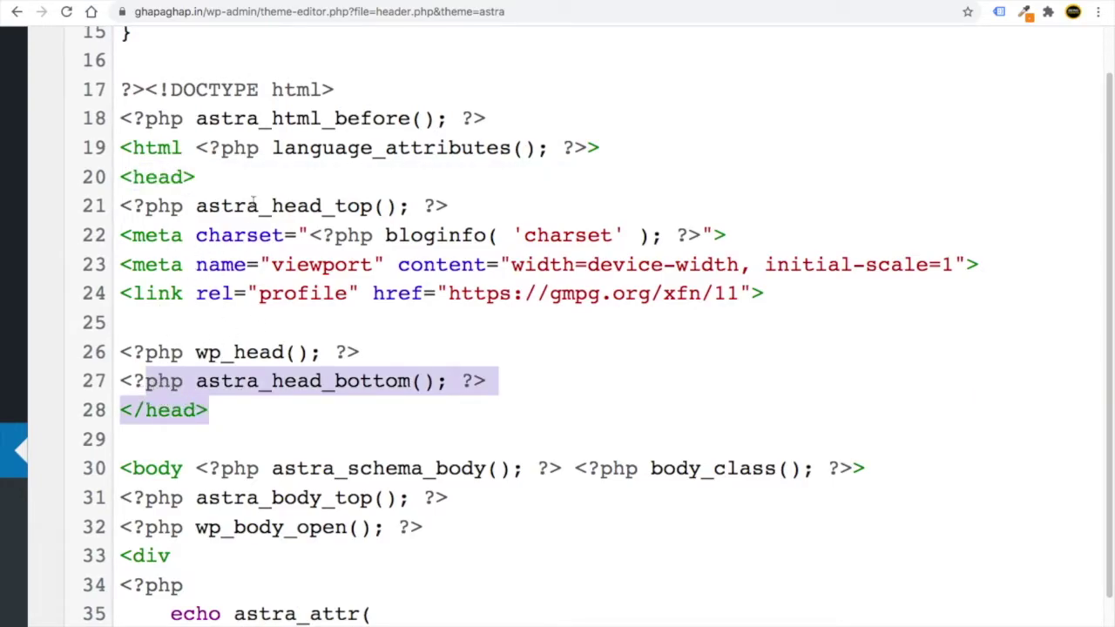
left_click(203, 178)
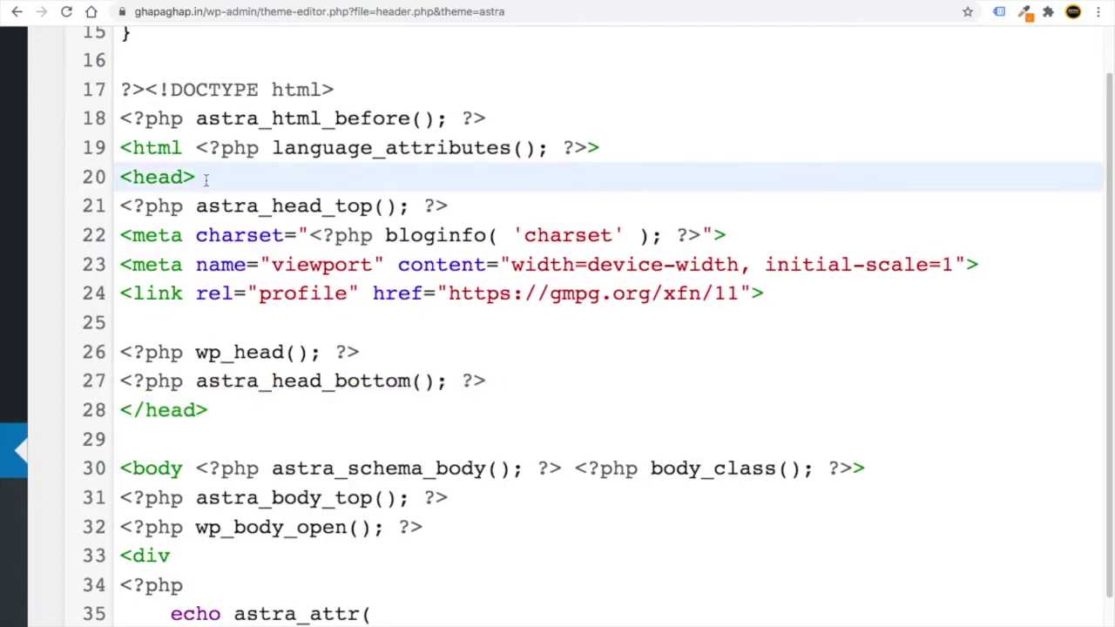
Paste the AdSense script code on a new line directly below the opening <head> tag in header.php
key("Return")
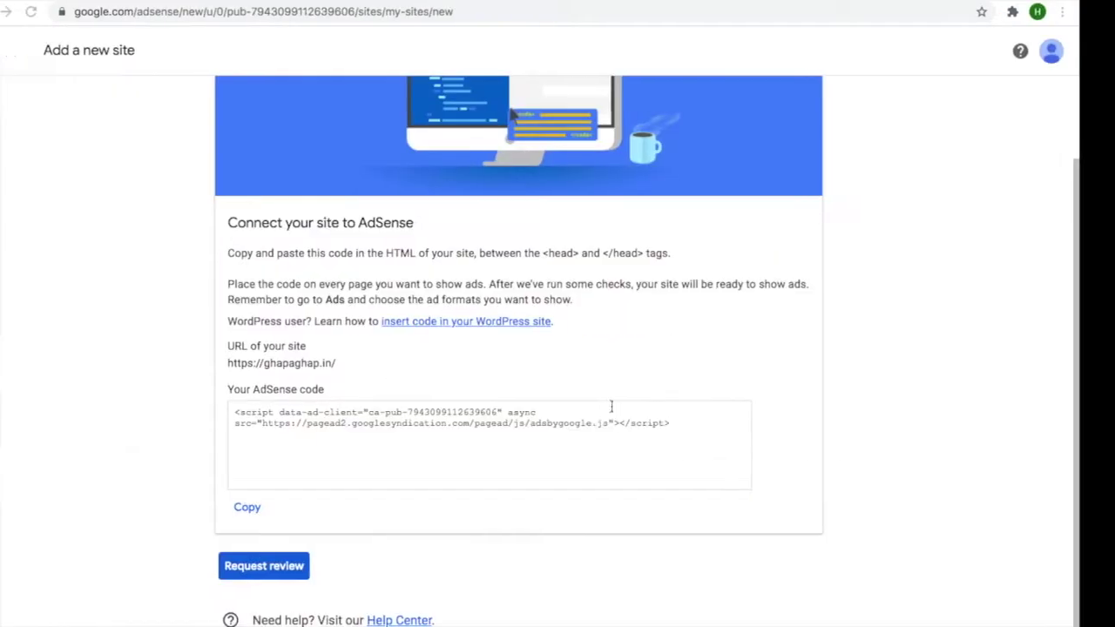
left_click_drag(727, 428, 293, 397)
key("ctrl+Right")
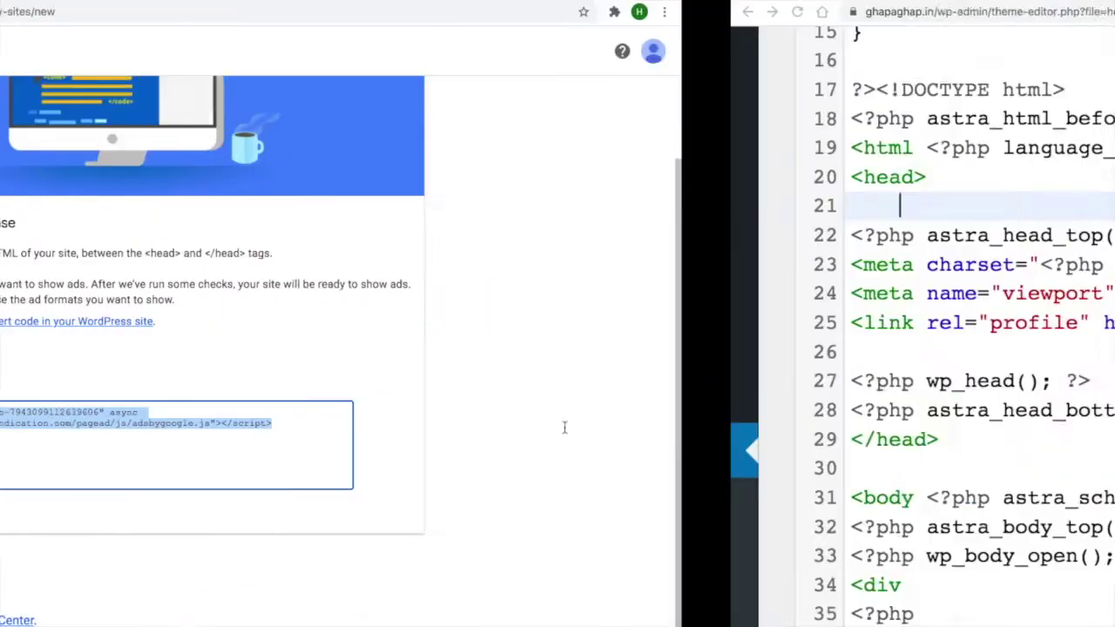
right_click(177, 207)
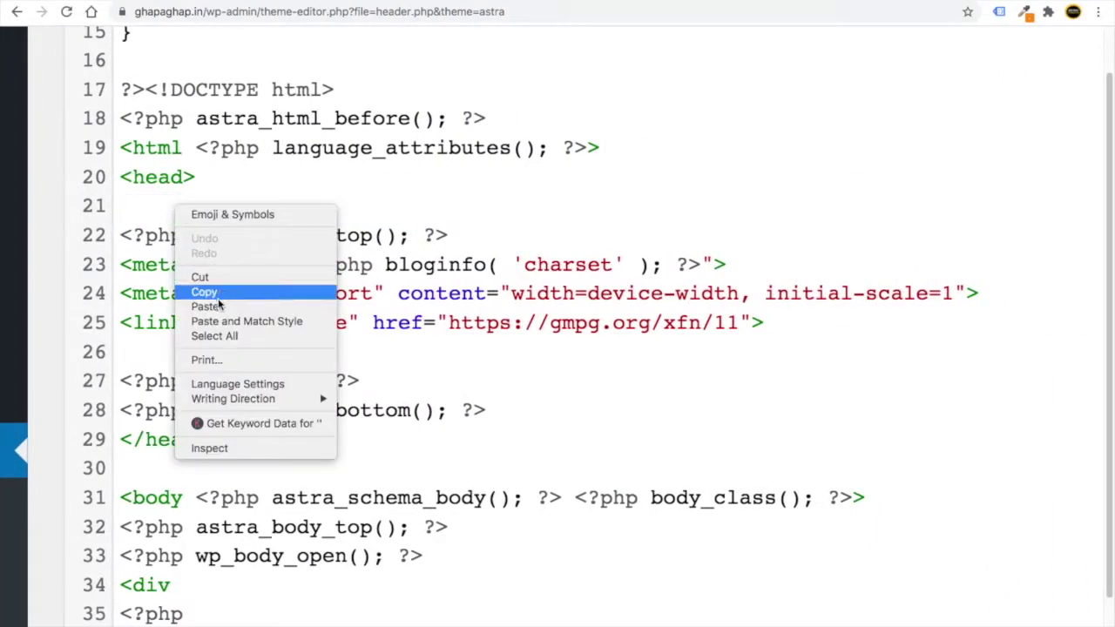
left_click(295, 301)
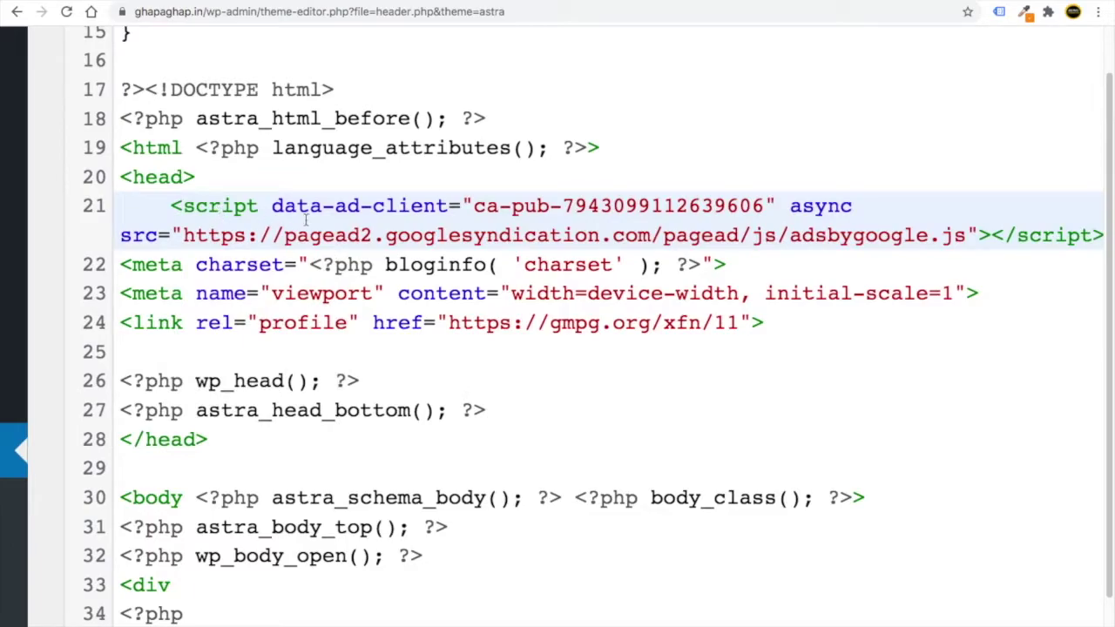
Save the edited header.php file and request the AdSense site review for ghapaghap.in
key("super+0")
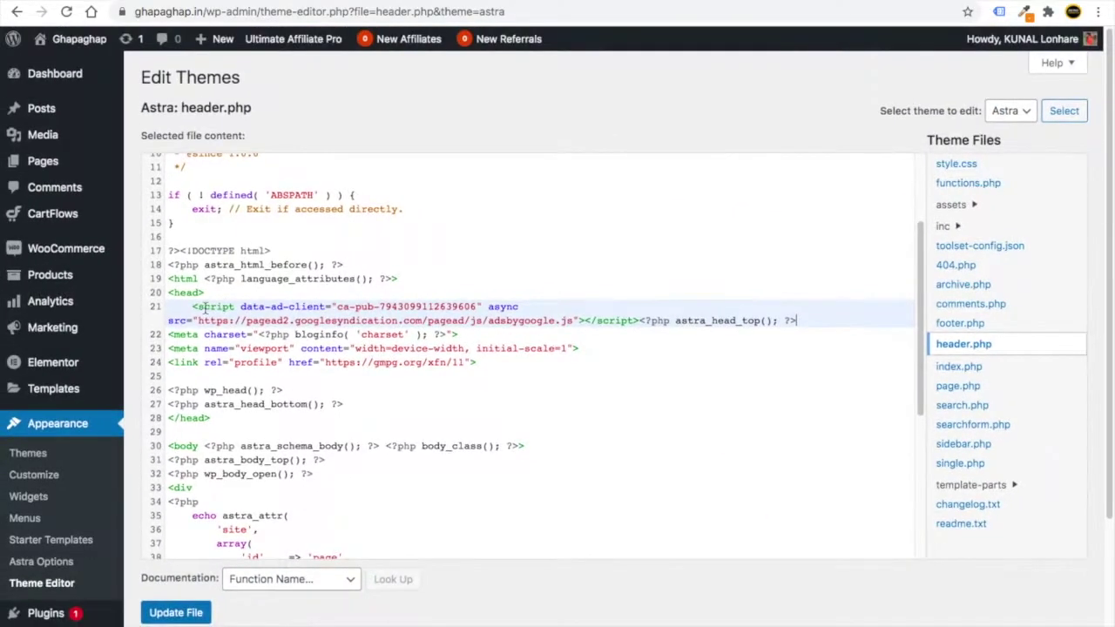
scroll(280, 433, "down", 1)
left_click(194, 614)
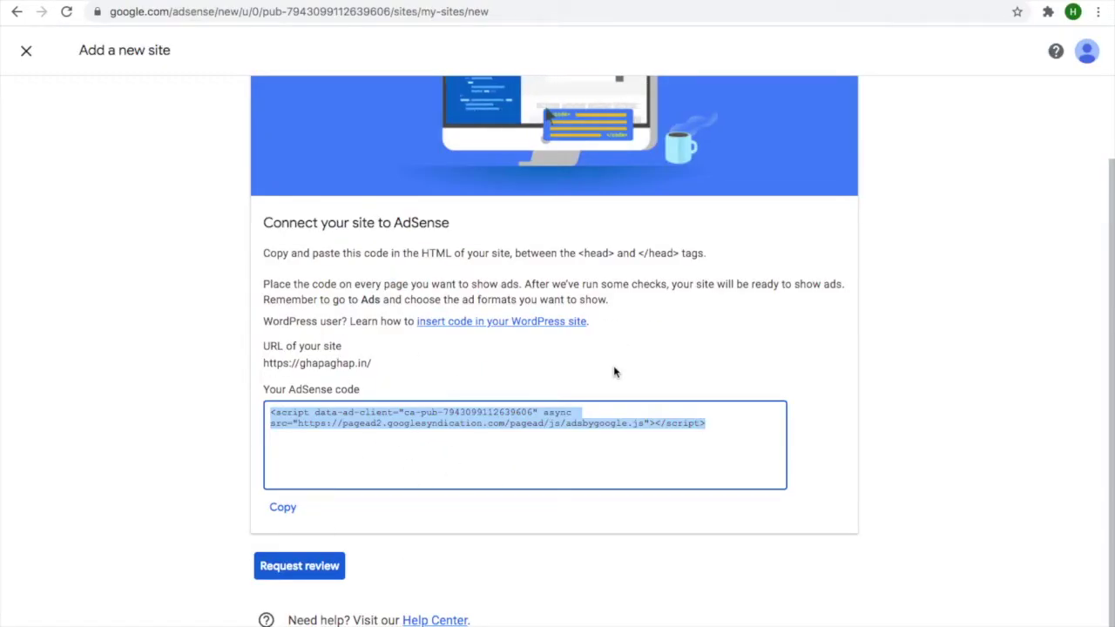
left_click(303, 570)
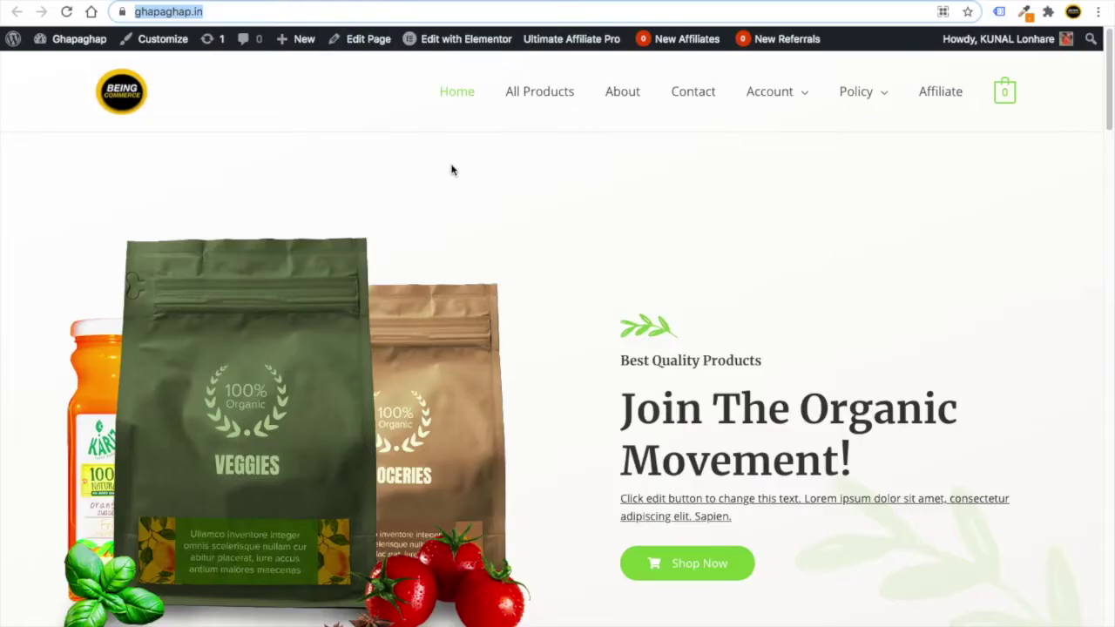
Open the homepage of blog.beingcommerce.in and look through its recent posts as an example of site content
left_click(340, 157)
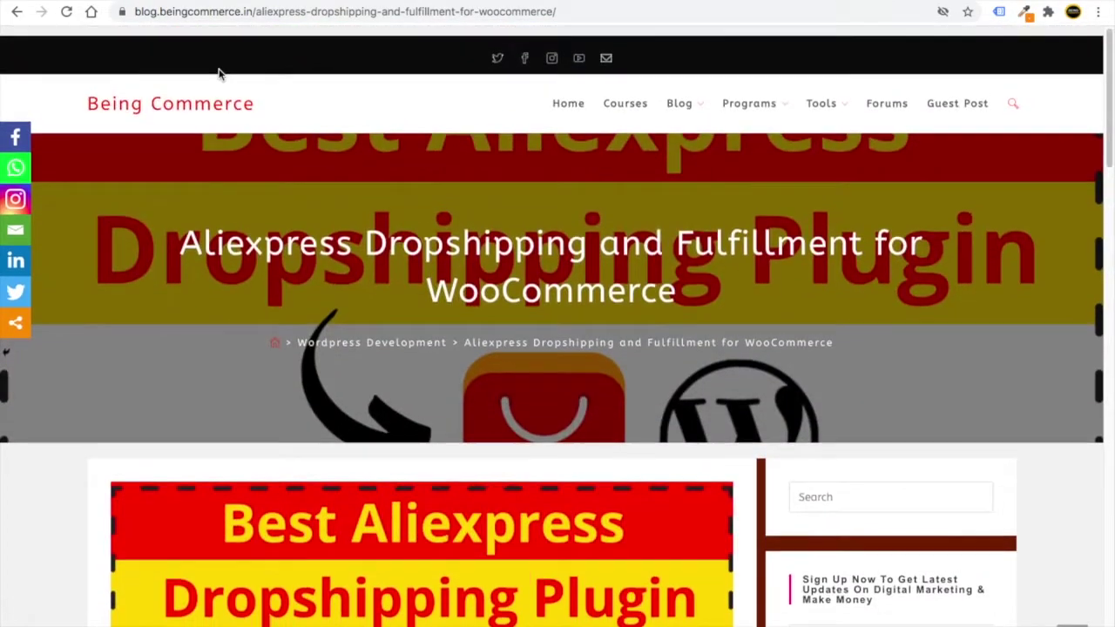
left_click(172, 94)
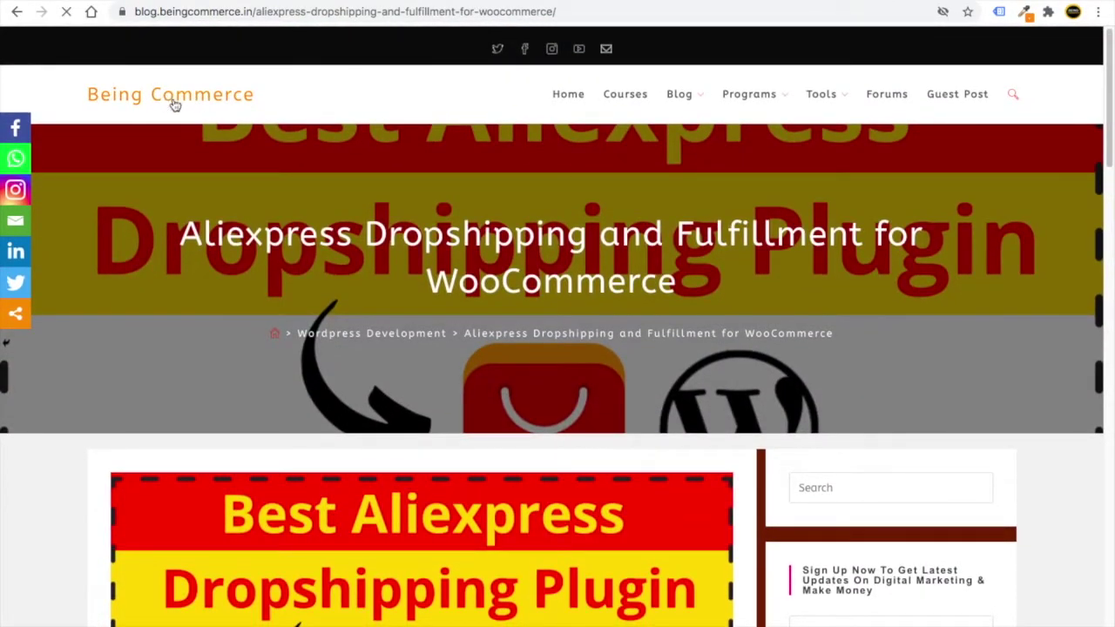
scroll(500, 360, "down", 4)
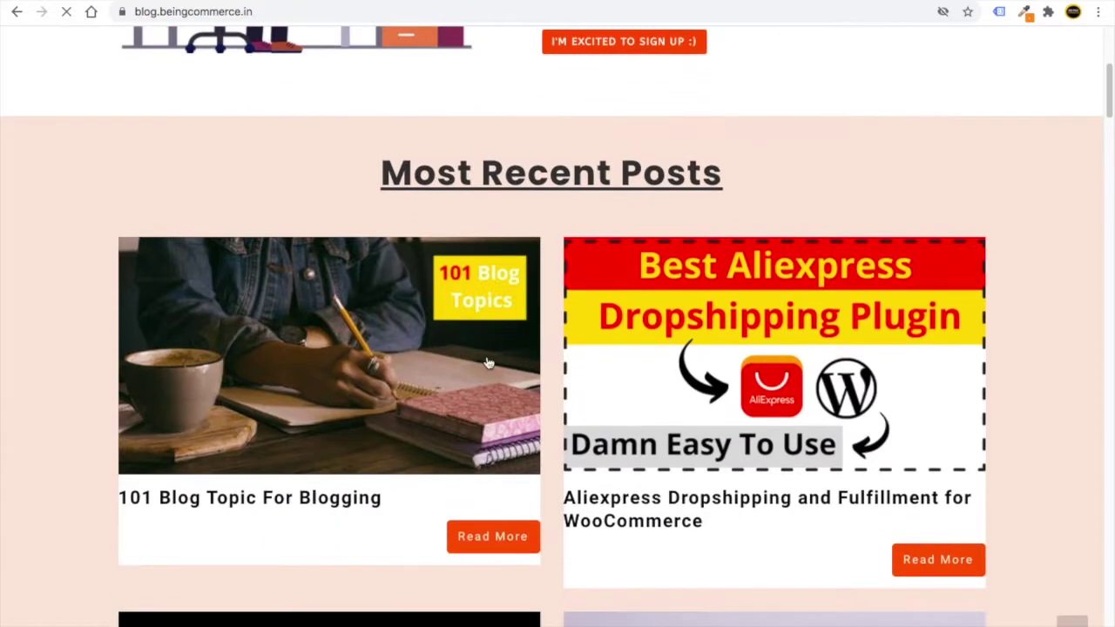
scroll(489, 363, "down", 15)
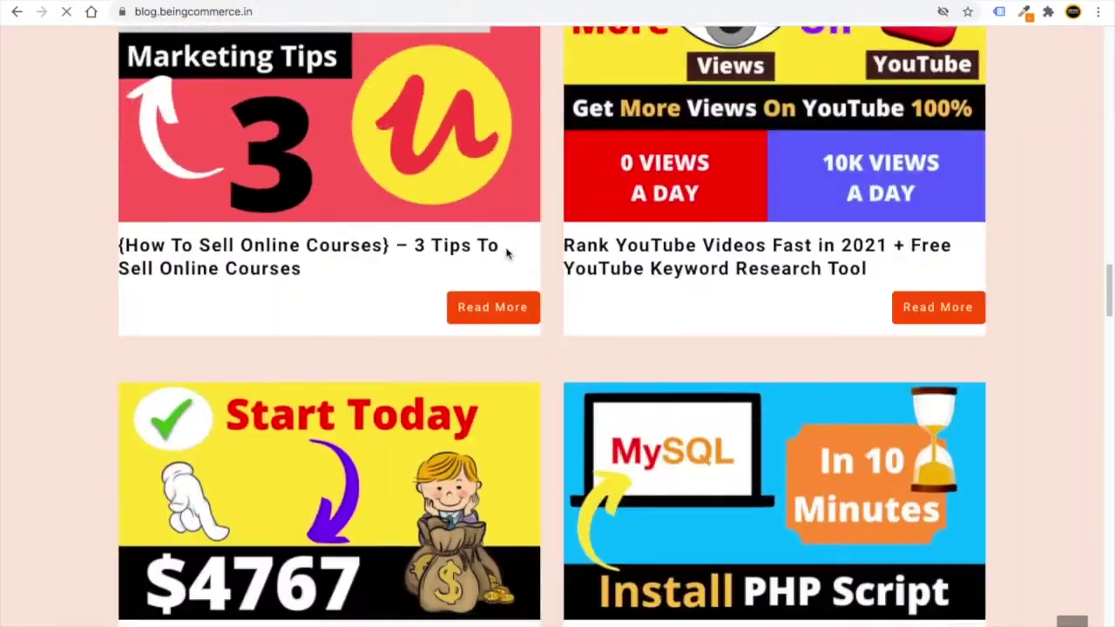
scroll(653, 149, "down", 2)
scroll(653, 149, "up", 1)
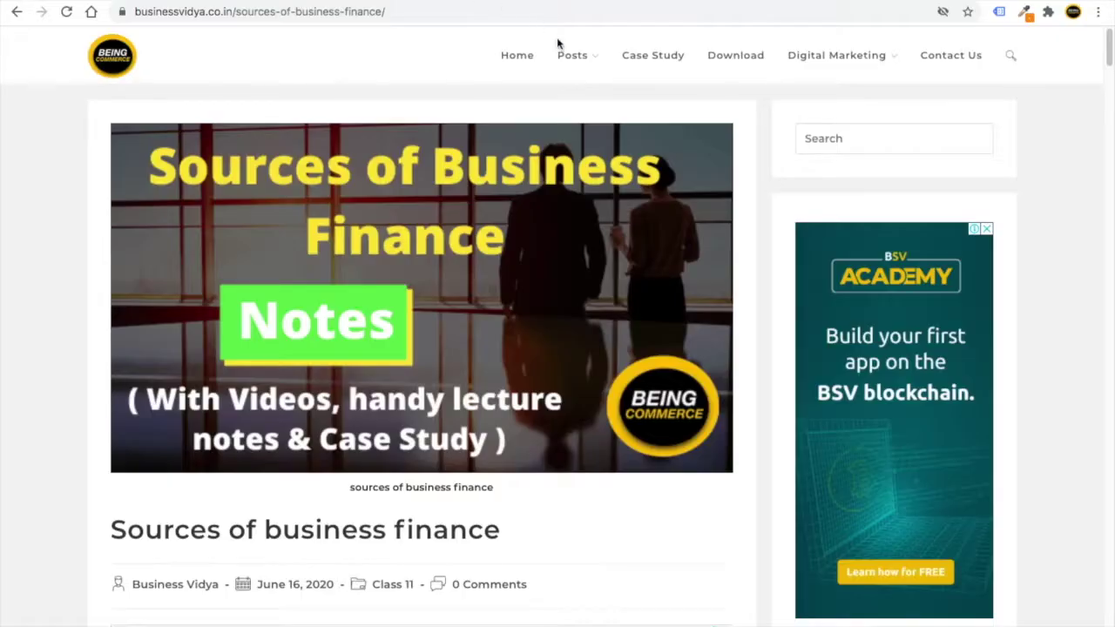
Open the Posts page of businessvidya.co.in and look through its published articles
left_click(573, 58)
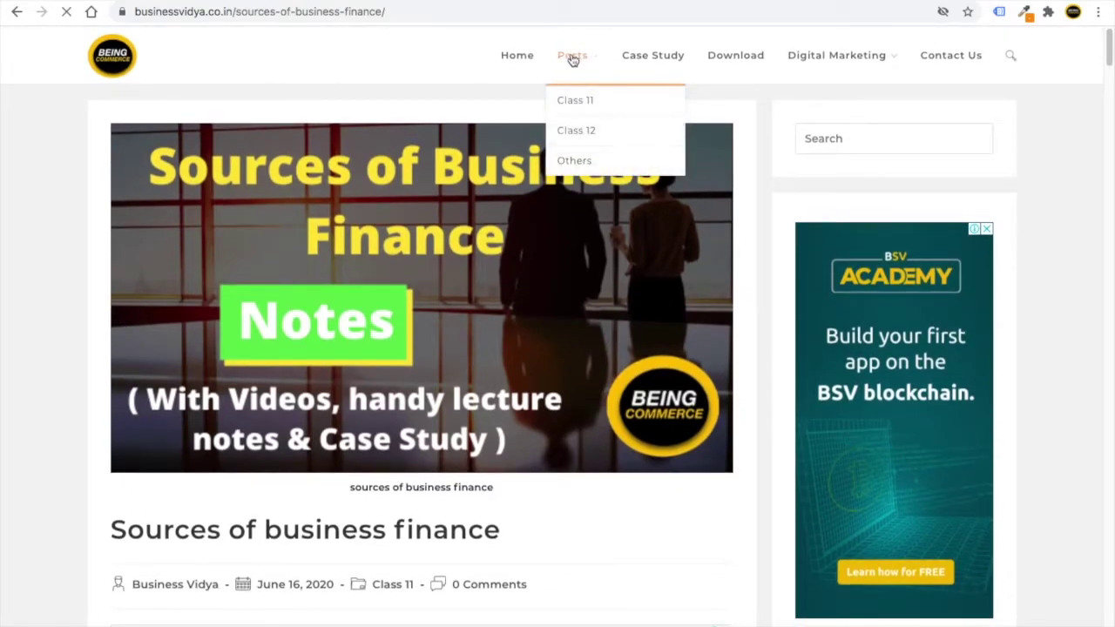
scroll(319, 266, "down", 15)
scroll(319, 266, "down", 15)
scroll(393, 358, "up", 6)
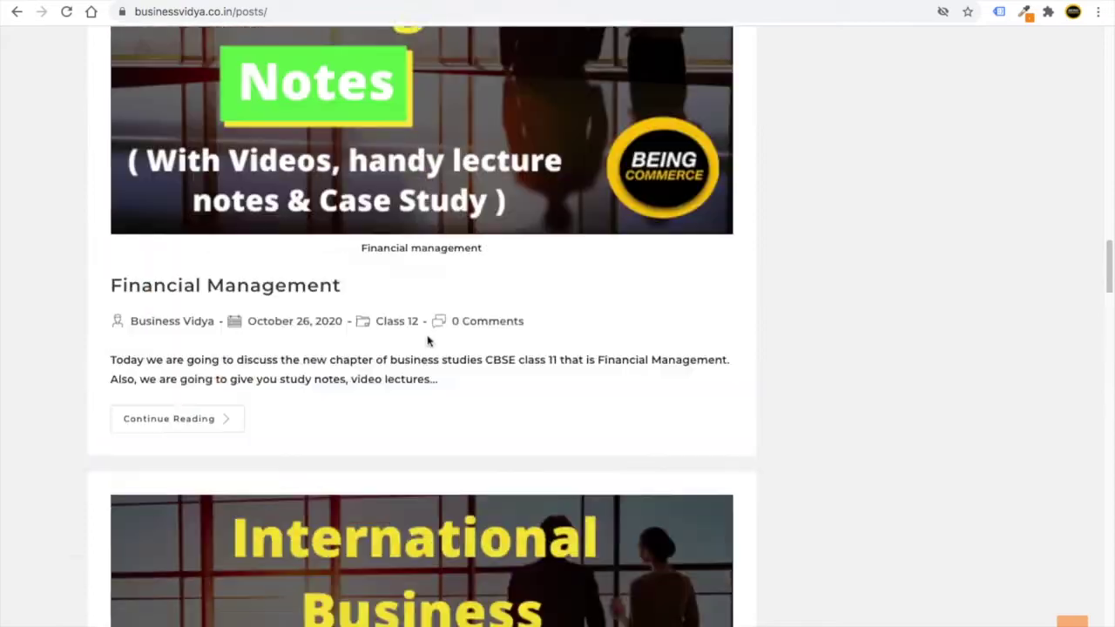
scroll(428, 341, "up", 15)
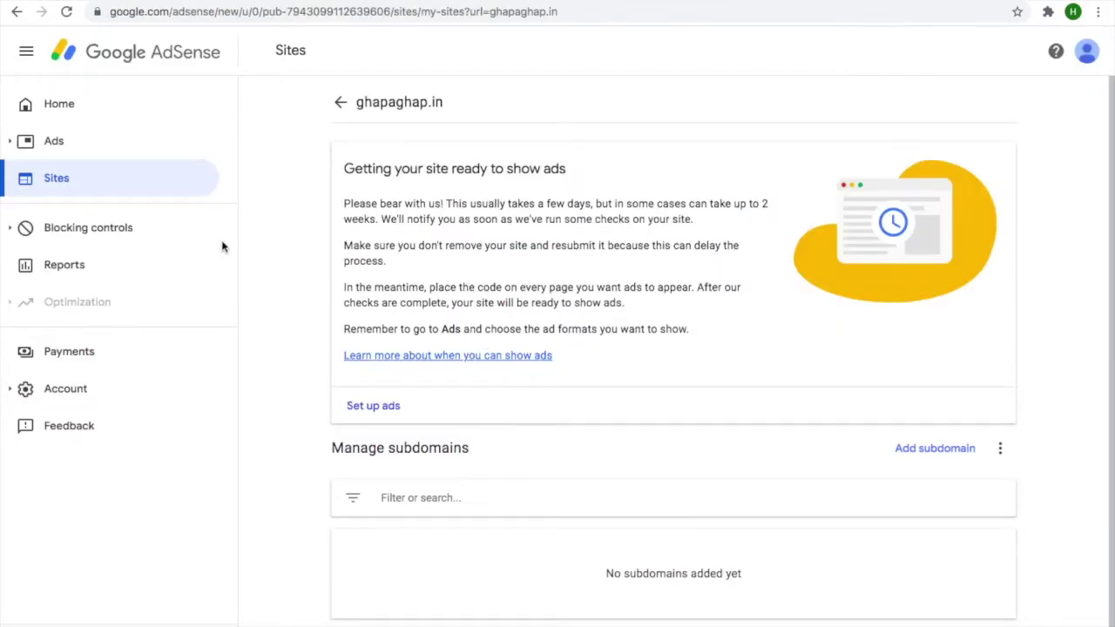
Open the Ads overview in AdSense and go through the Auto ads introduction to its end
left_click(64, 148)
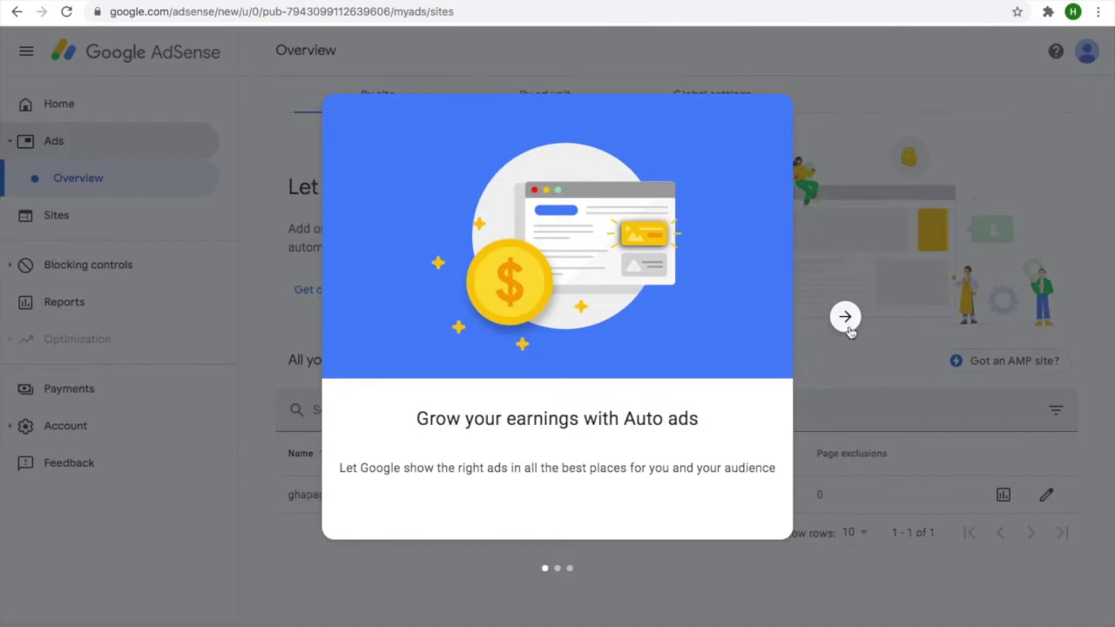
left_click(845, 317)
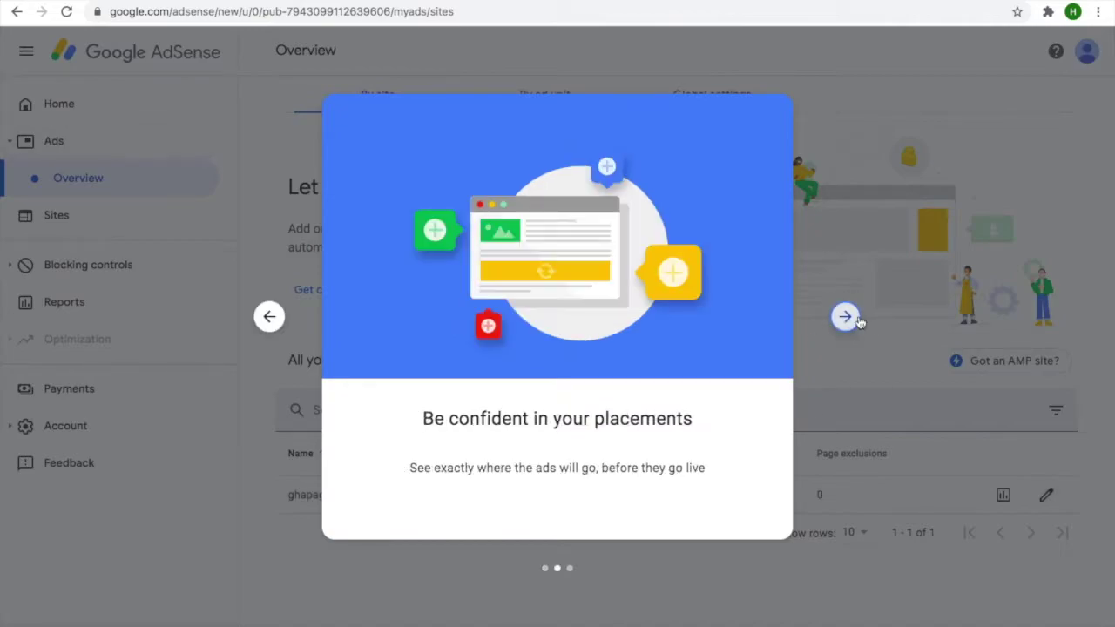
left_click(846, 318)
left_click(568, 513)
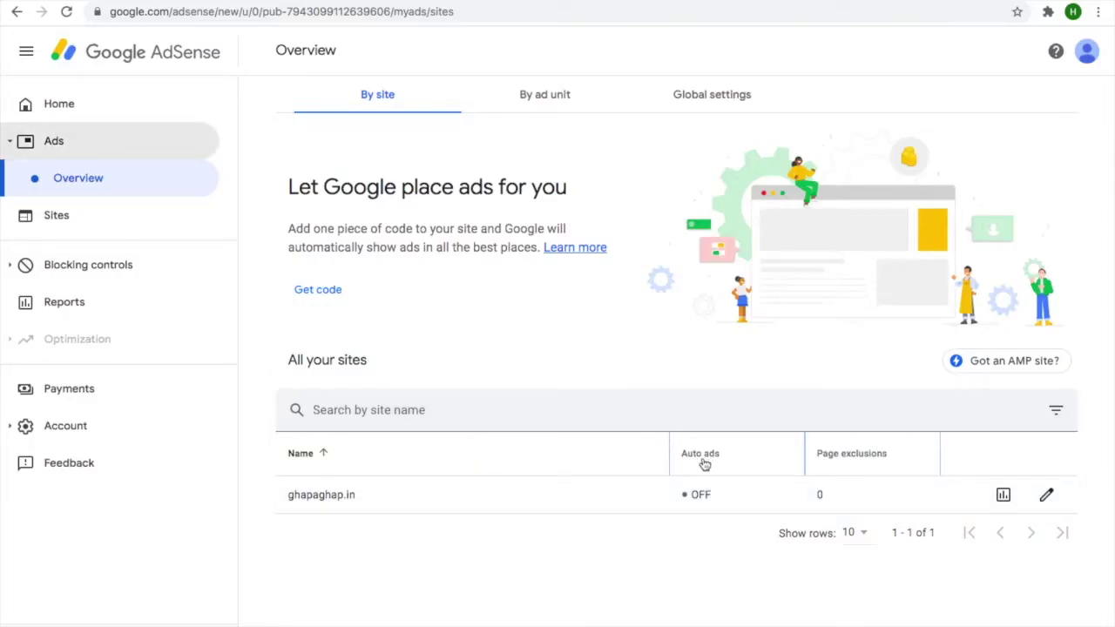
Turn on Auto ads in the ad settings for ghapaghap.in and examine the ad placements in the mobile preview
left_click(1045, 496)
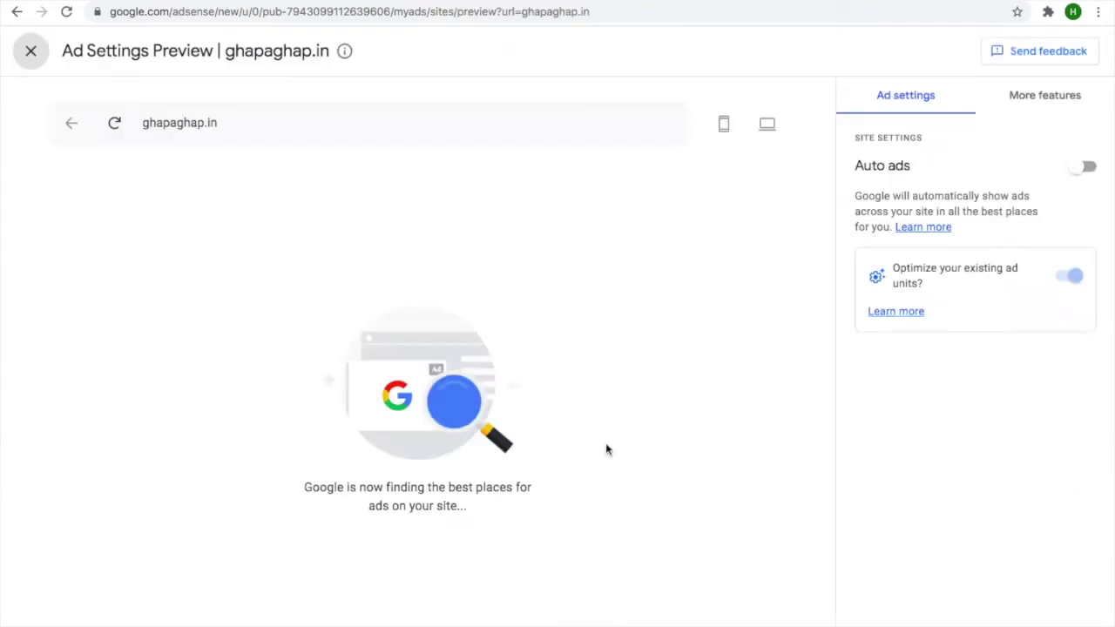
left_click(1086, 167)
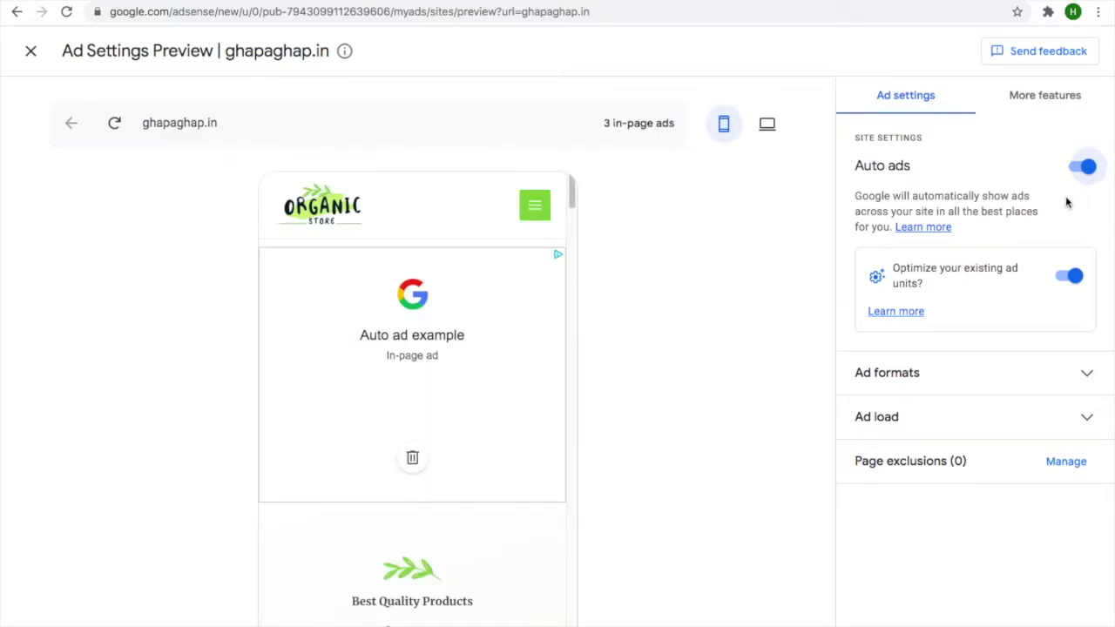
scroll(453, 388, "down", 3)
scroll(453, 383, "up", 3)
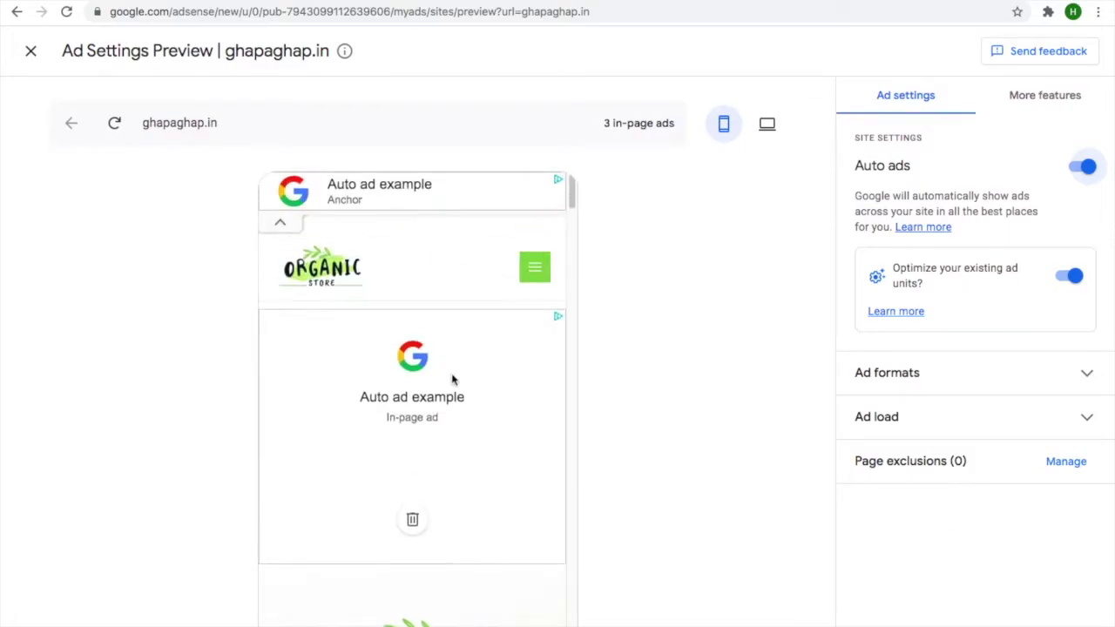
scroll(382, 446, "down", 10)
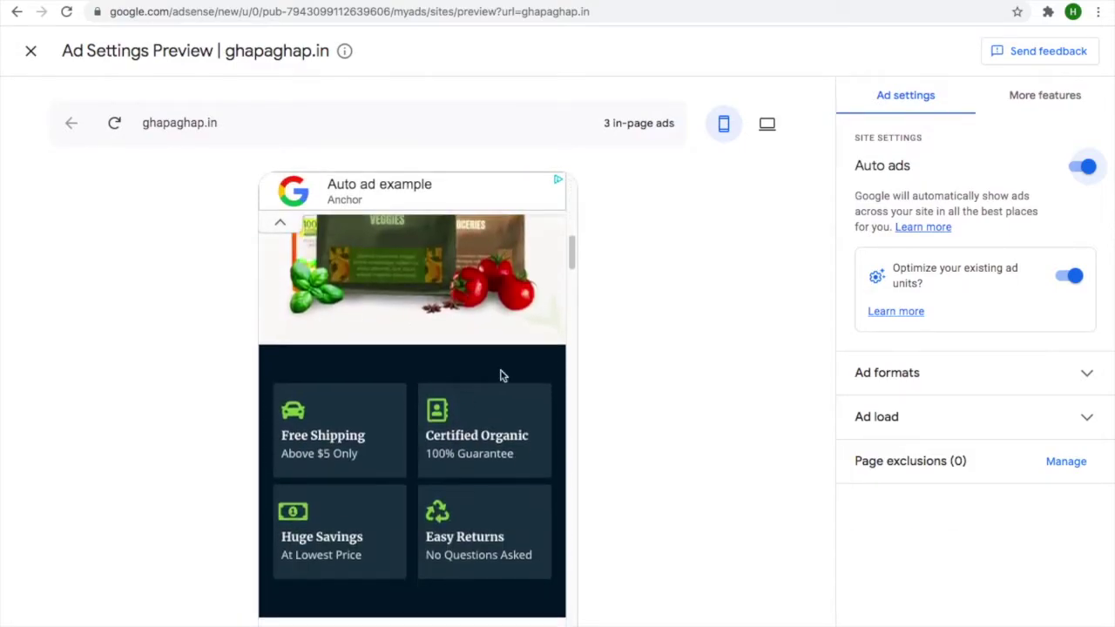
scroll(503, 432, "down", 5)
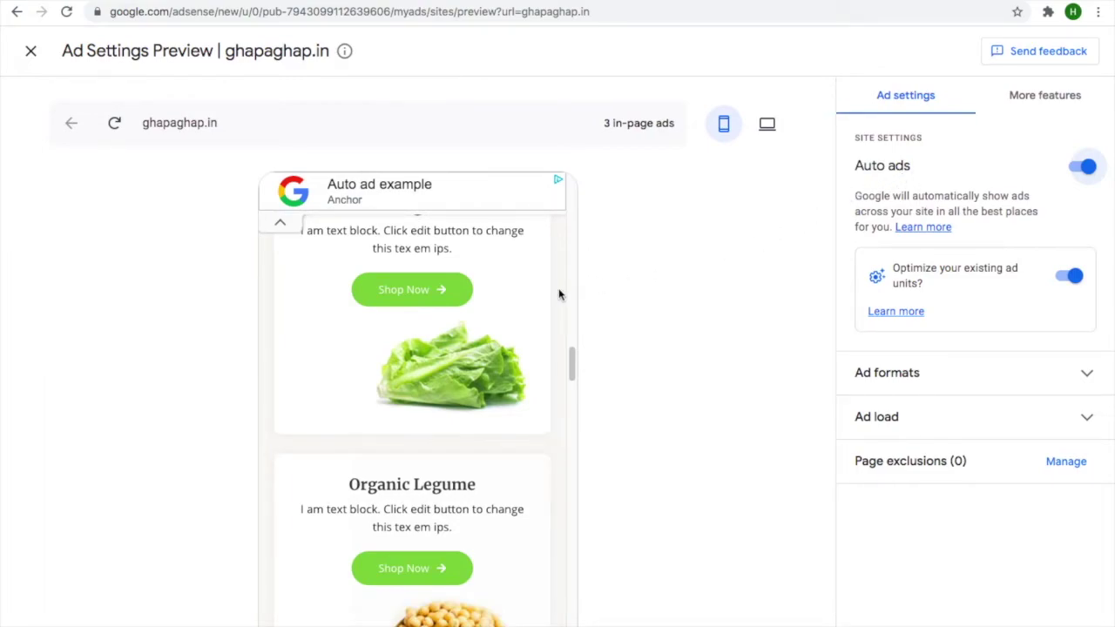
scroll(558, 291, "up", 12)
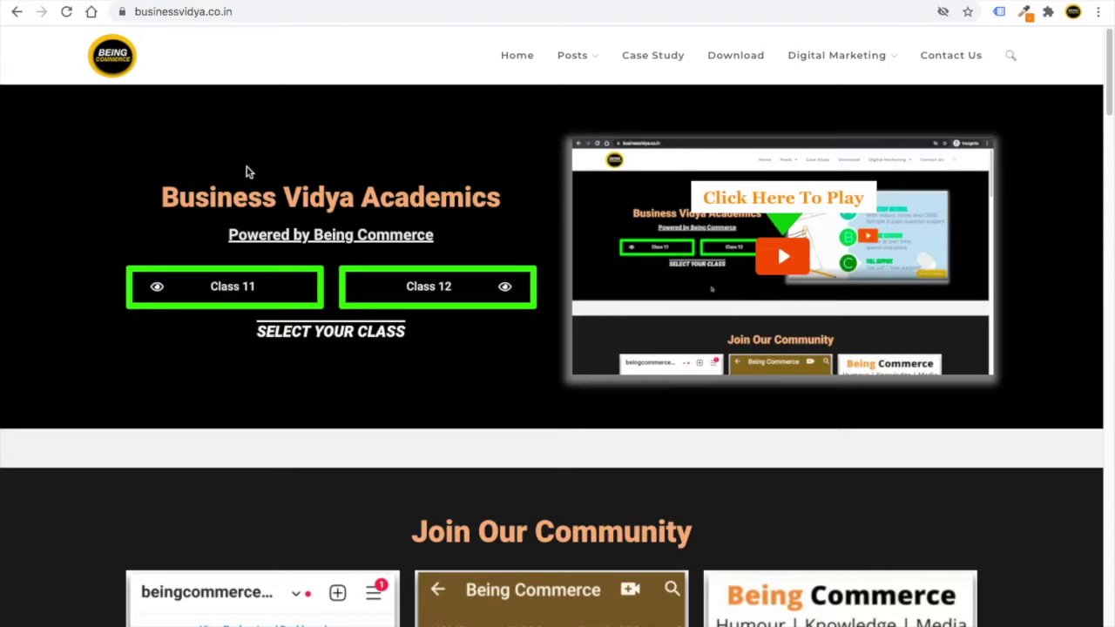
Examine where ads are placed along the homepage of businessvidya.co.in
scroll(364, 340, "down", 8)
scroll(364, 341, "down", 2)
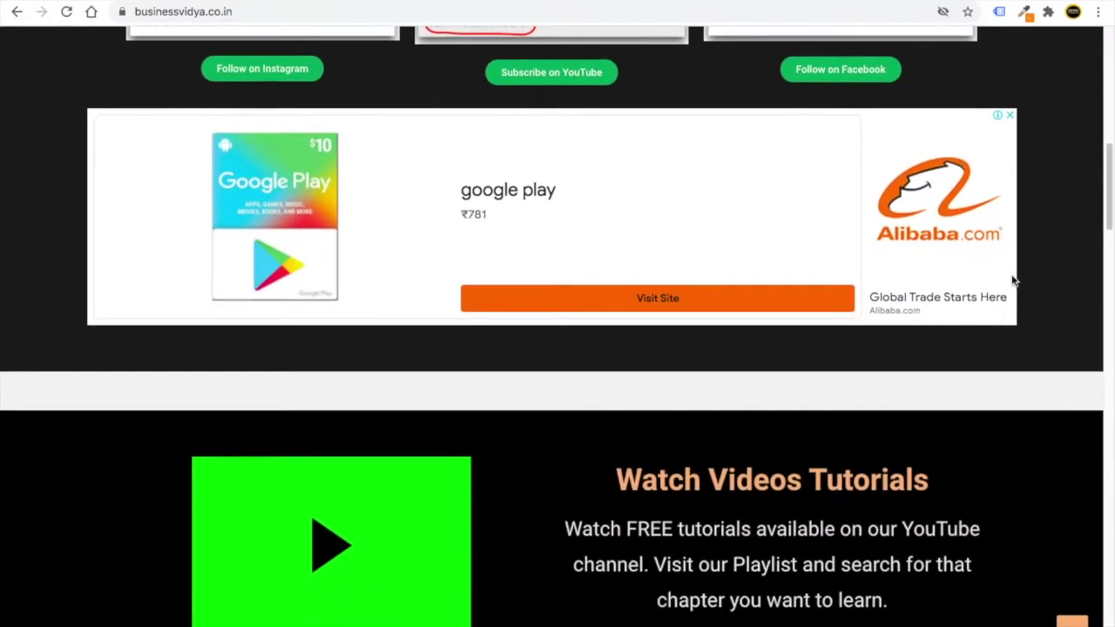
scroll(976, 279, "down", 1)
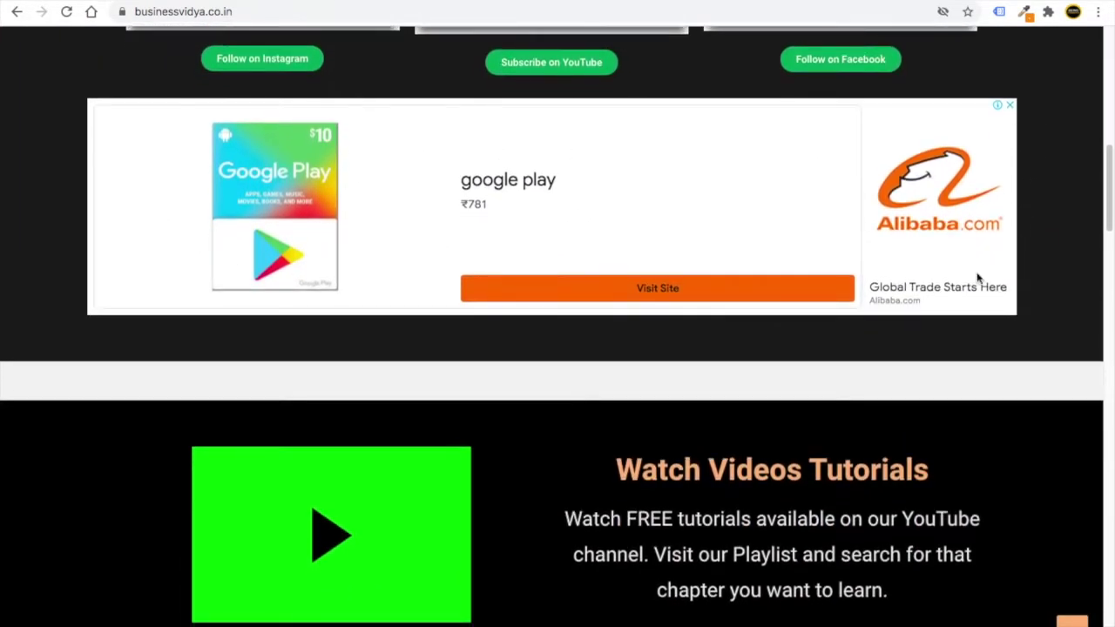
scroll(444, 453, "down", 15)
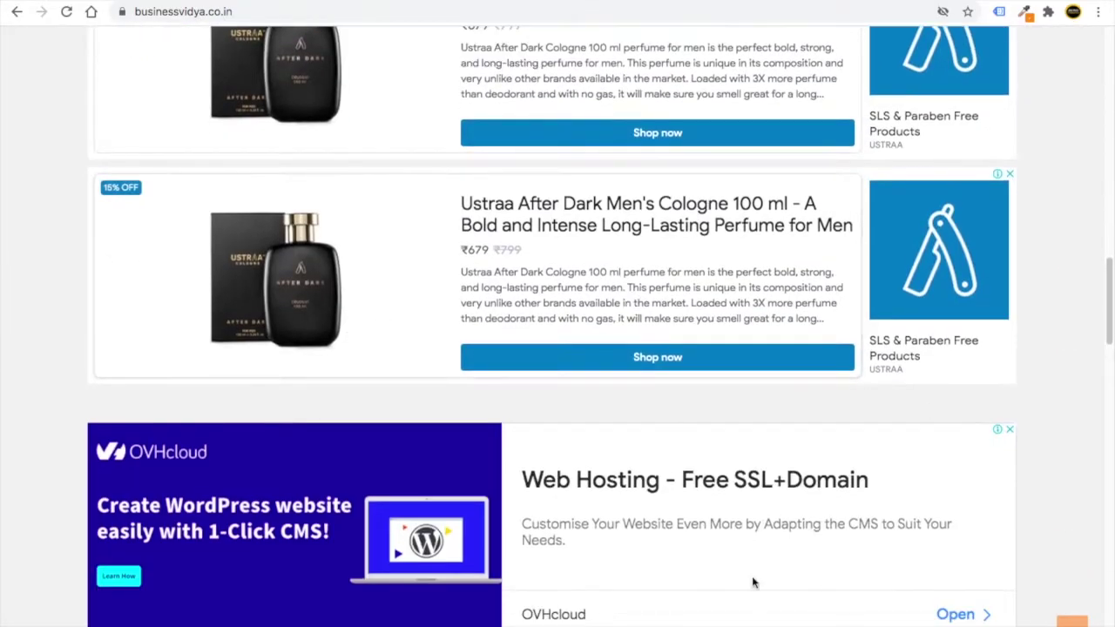
scroll(505, 224, "down", 9)
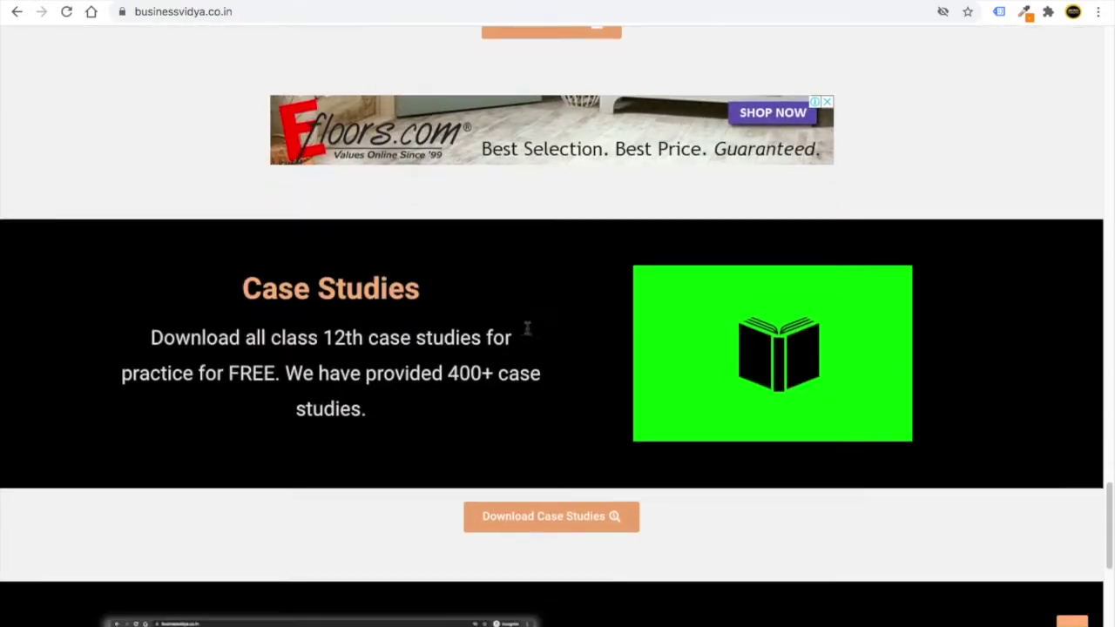
scroll(519, 310, "up", 15)
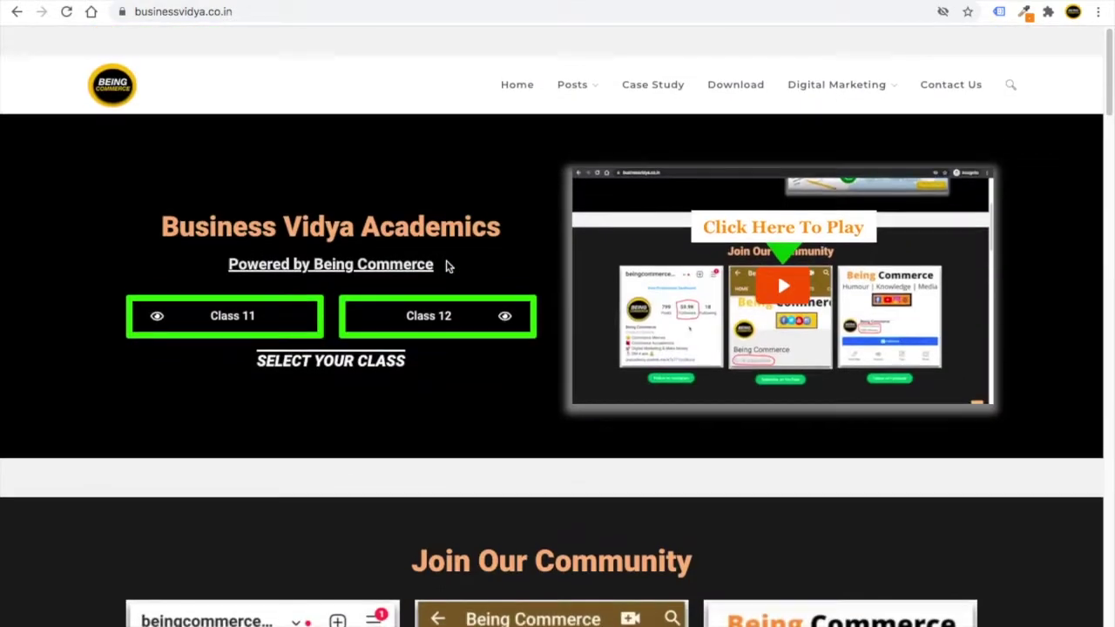
scroll(448, 264, "down", 1)
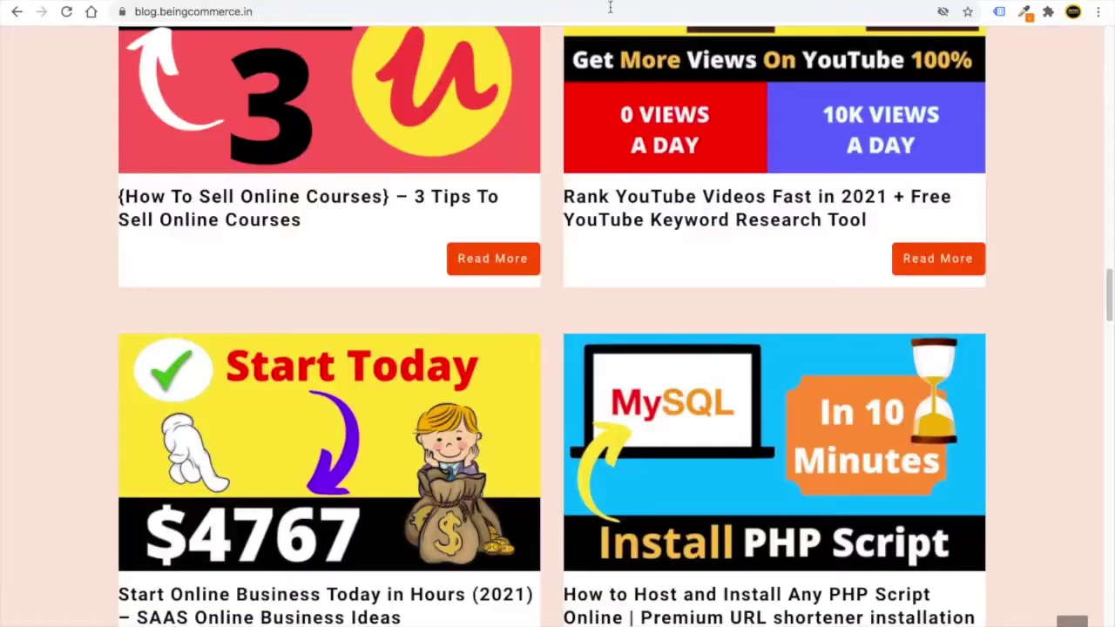
Check the homepage of blog.beingcommerce.in from top to bottom for ad placements
scroll(459, 198, "down", 10)
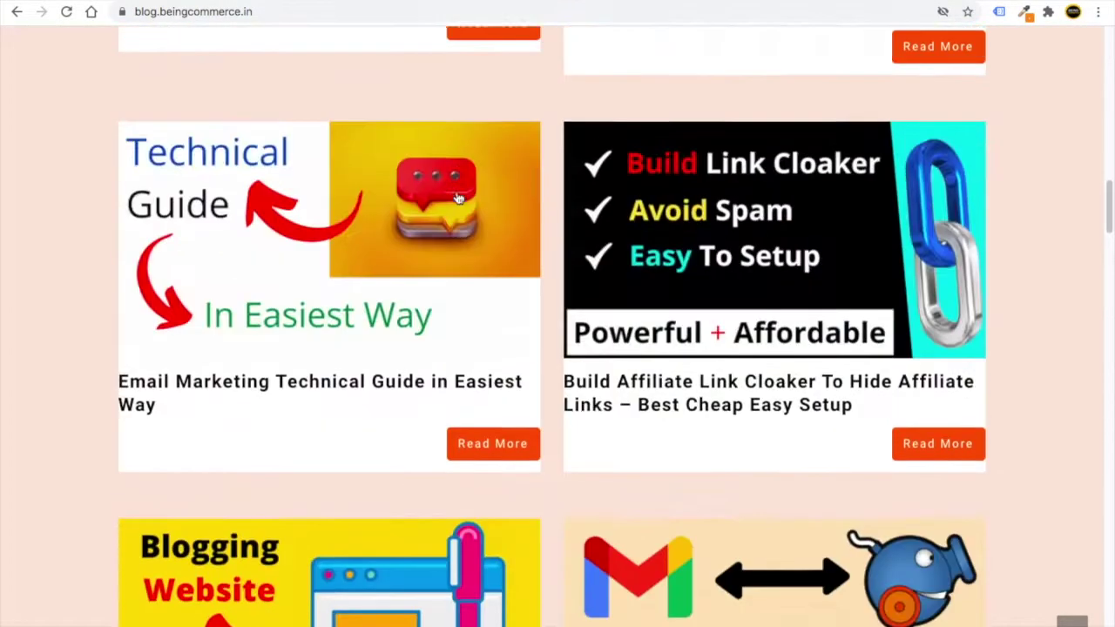
scroll(460, 199, "up", 5)
scroll(459, 198, "up", 15)
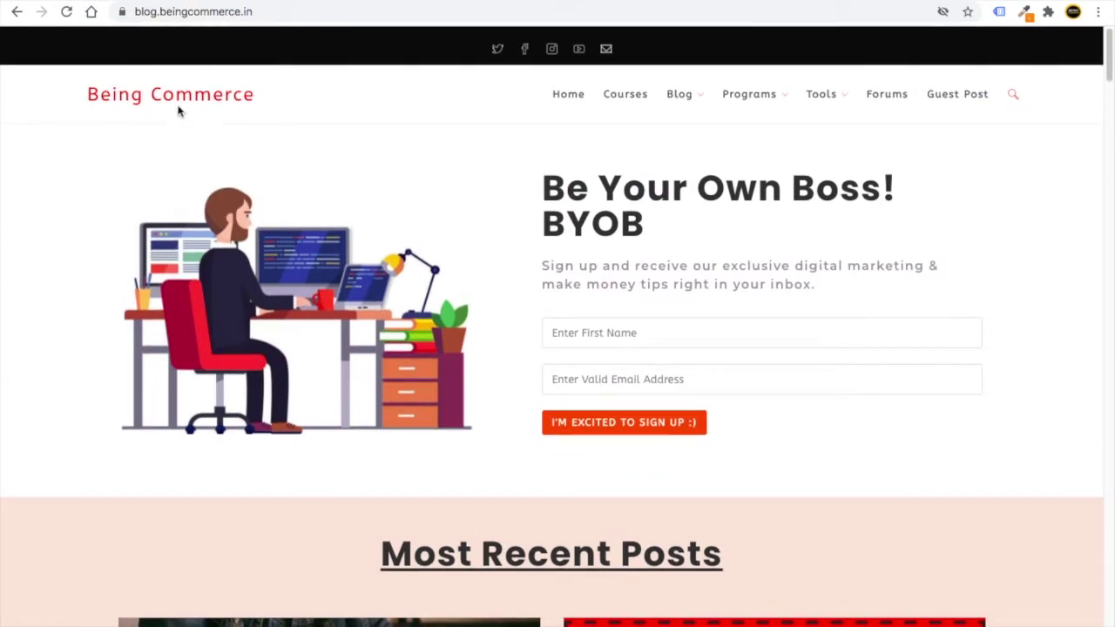
scroll(356, 334, "down", 10)
scroll(448, 558, "down", 10)
scroll(505, 540, "up", 20)
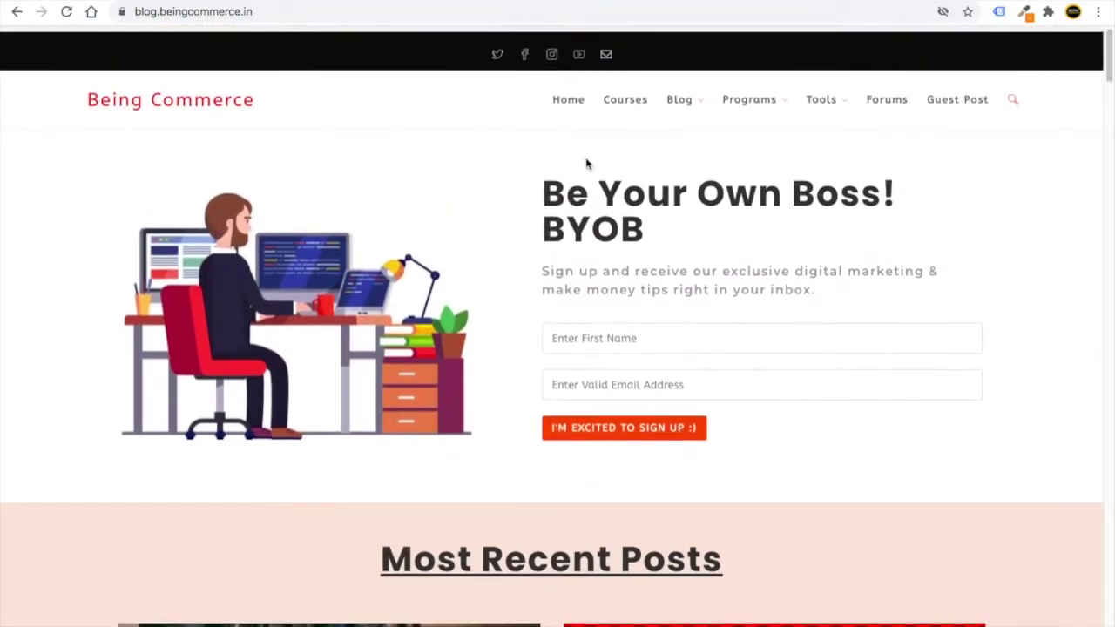
Open the Blog page of blog.beingcommerce.in and check its post list and sidebar for ads
mouse_move(684, 102)
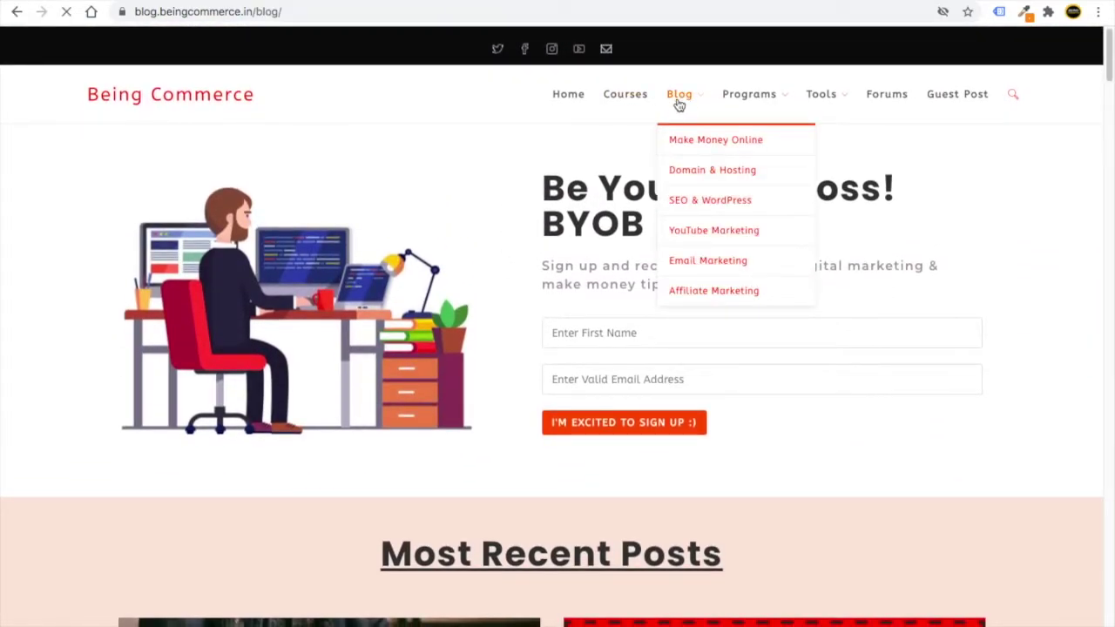
scroll(745, 422, "down", 15)
scroll(871, 279, "down", 10)
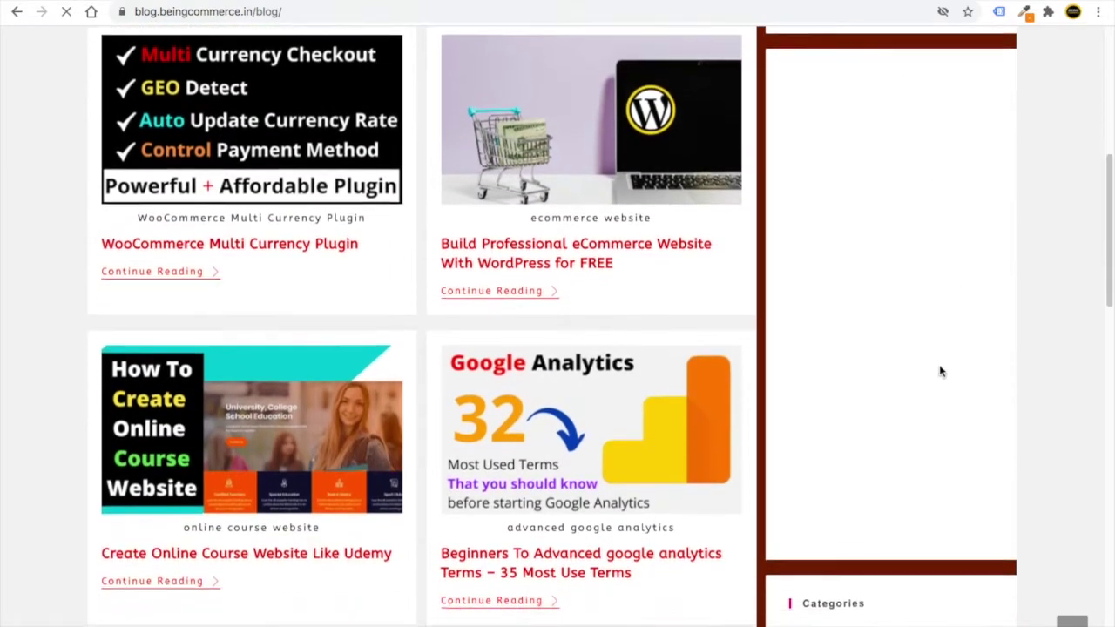
Open the Aliexpress Dropshipping and Fulfillment for WooCommerce post on blog.beingcommerce.in and examine where ads could appear in it
scroll(845, 383, "down", 3)
scroll(802, 380, "up", 20)
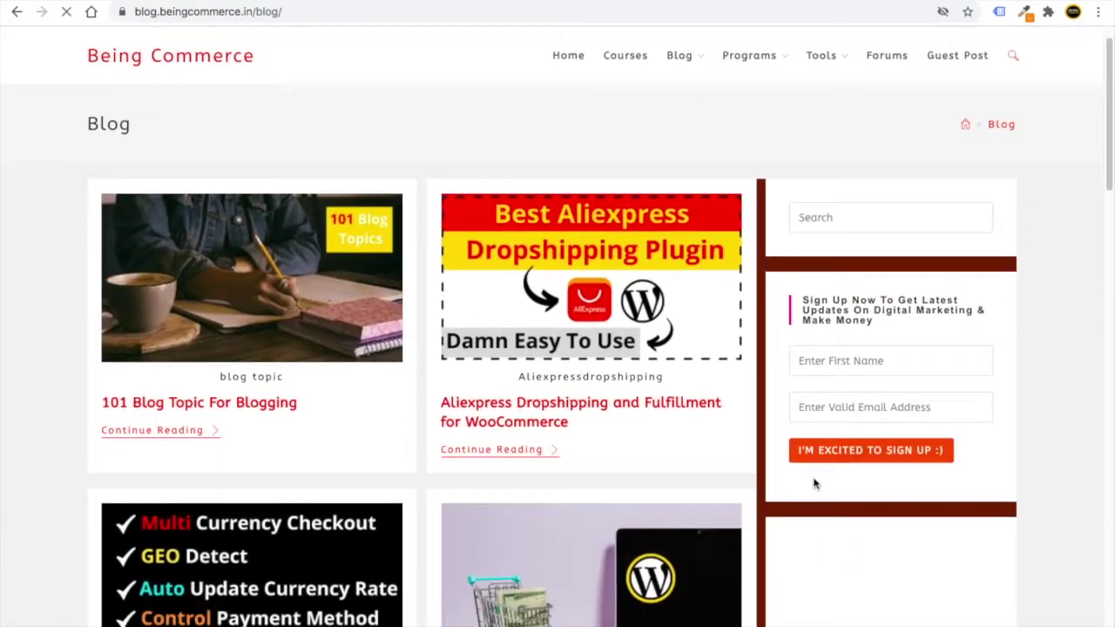
scroll(815, 484, "down", 2)
left_click(557, 294)
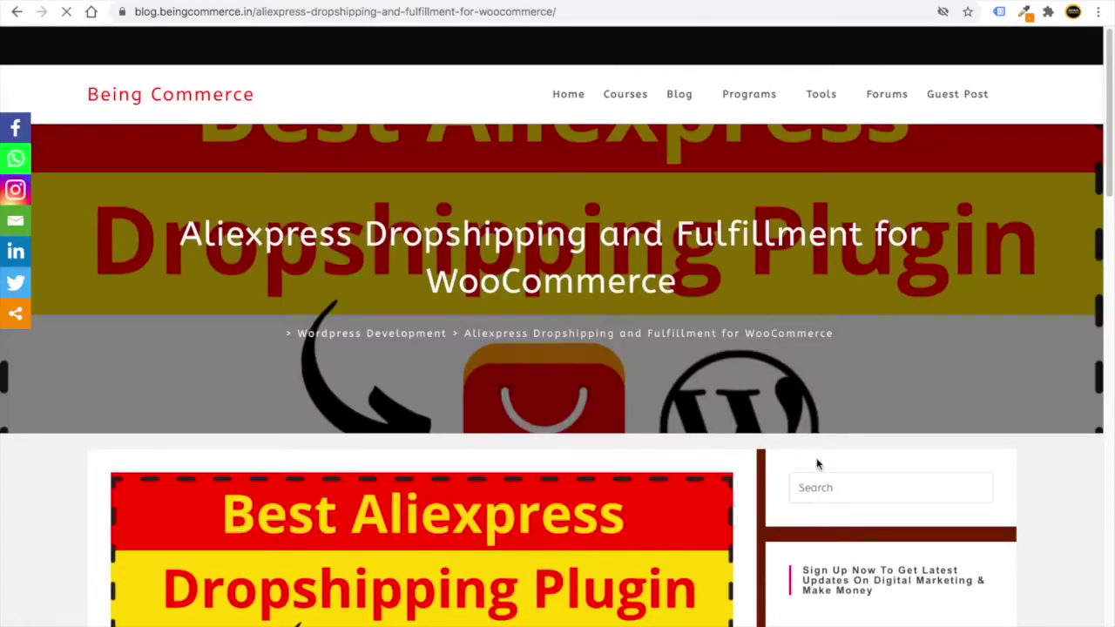
scroll(920, 281, "down", 10)
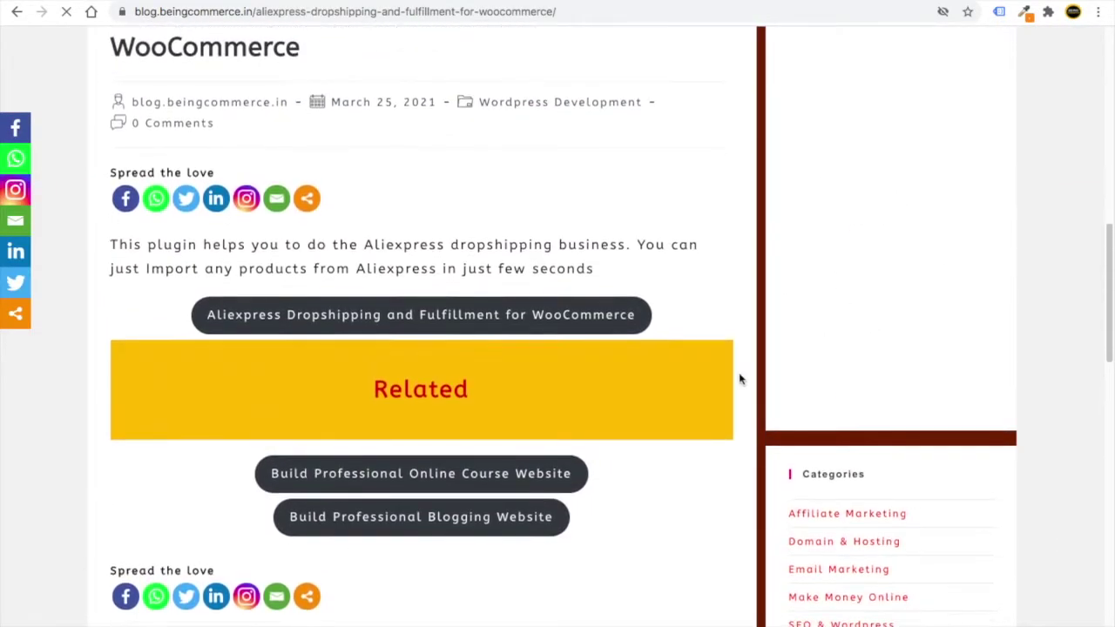
scroll(145, 521, "down", 5)
scroll(145, 521, "down", 5)
scroll(180, 493, "up", 15)
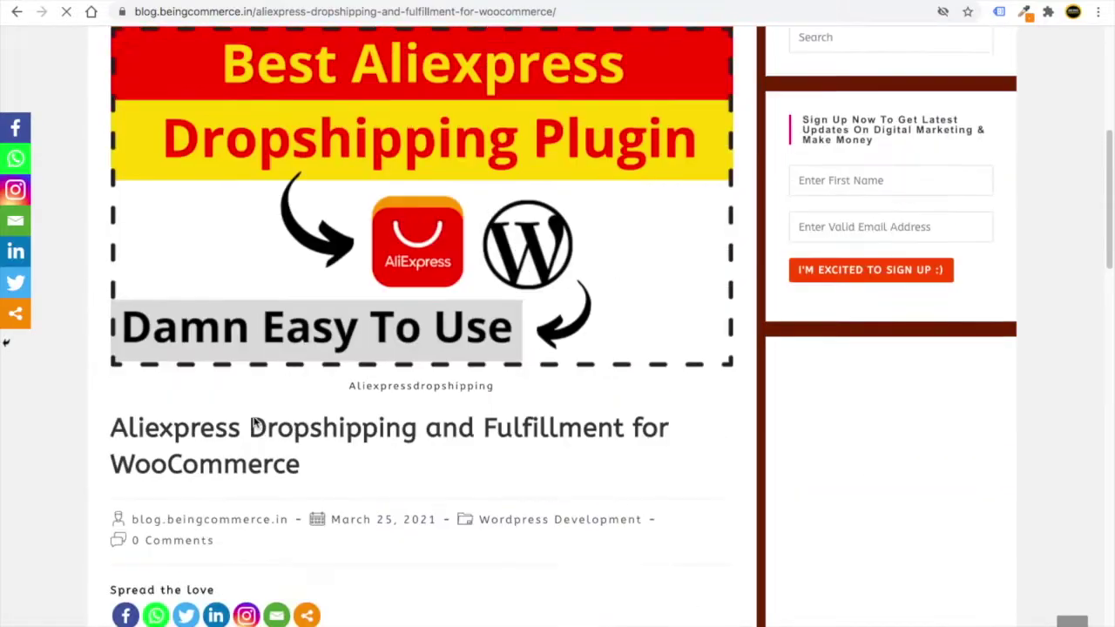
scroll(690, 575, "up", 8)
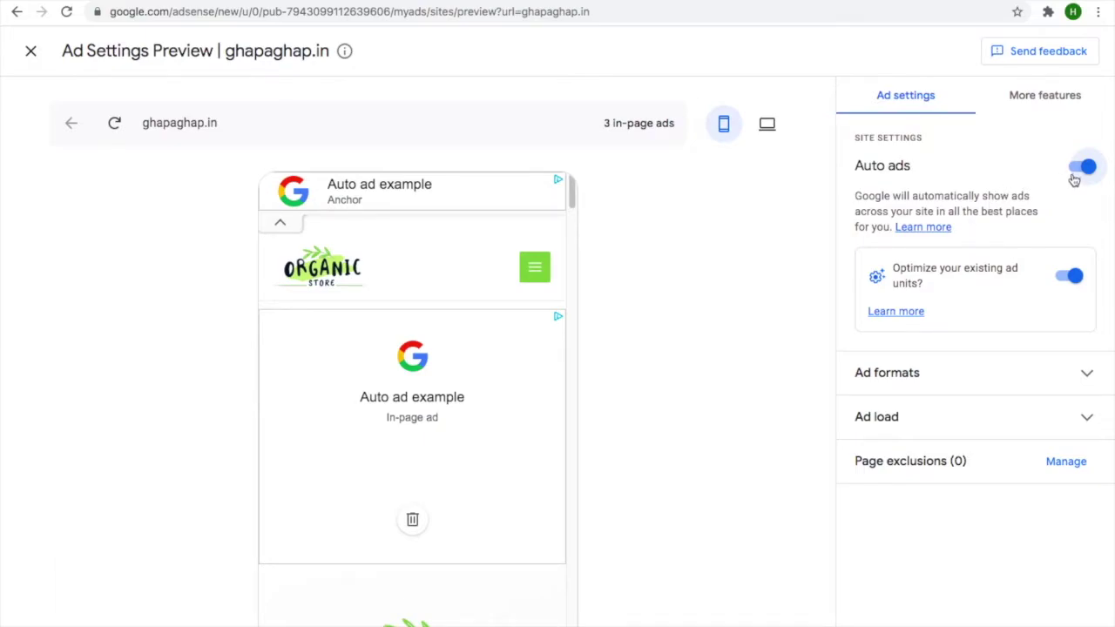
Switch back to AdSense and apply the Auto ads settings to ghapaghap.in using the Apply now option
scroll(1045, 610, "up", 5)
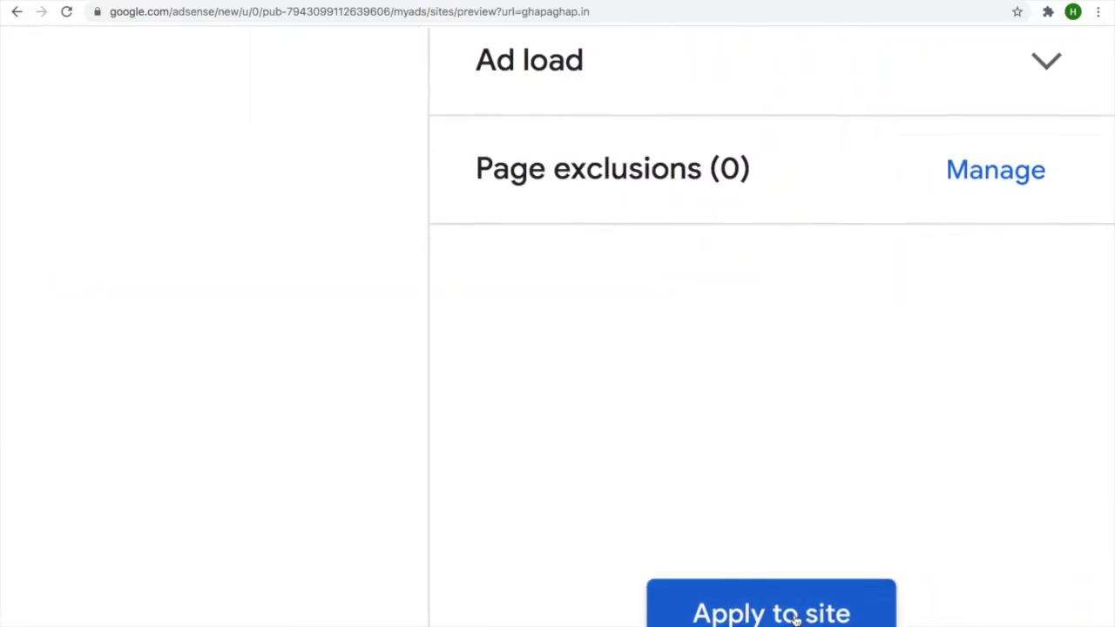
left_click(794, 617)
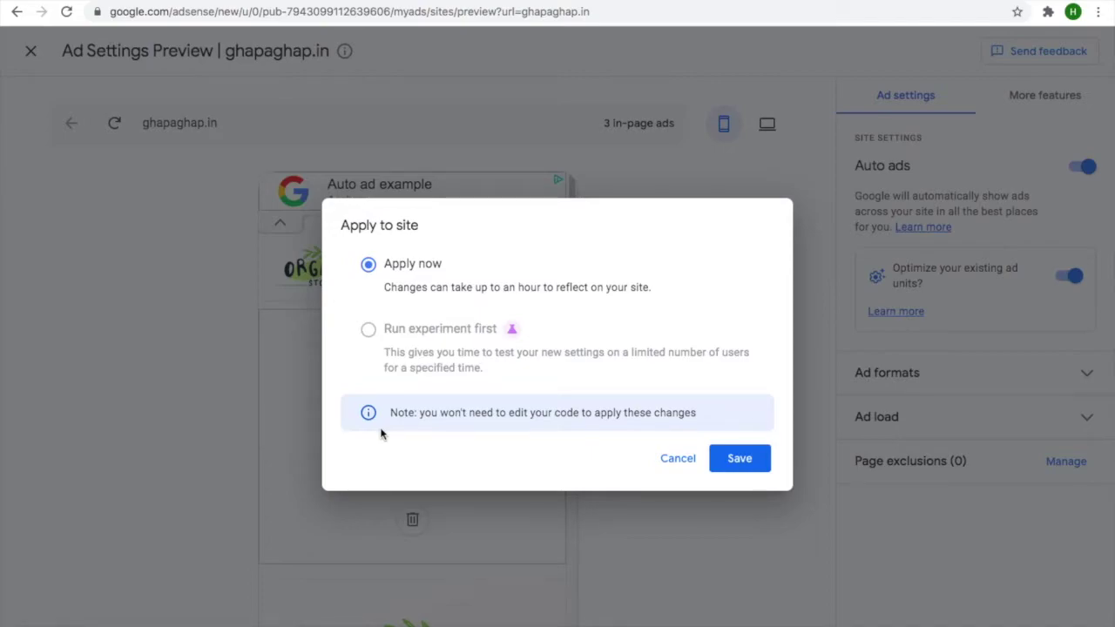
left_click(740, 458)
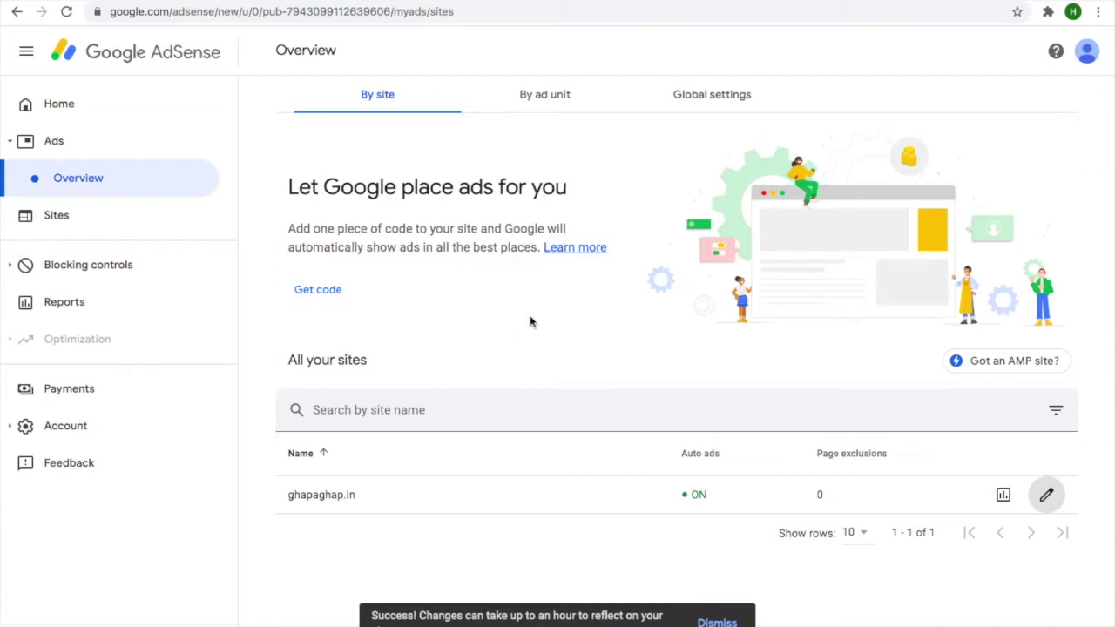
Create a display ad unit named Demo and copy its HTML code snippet
left_click(558, 96)
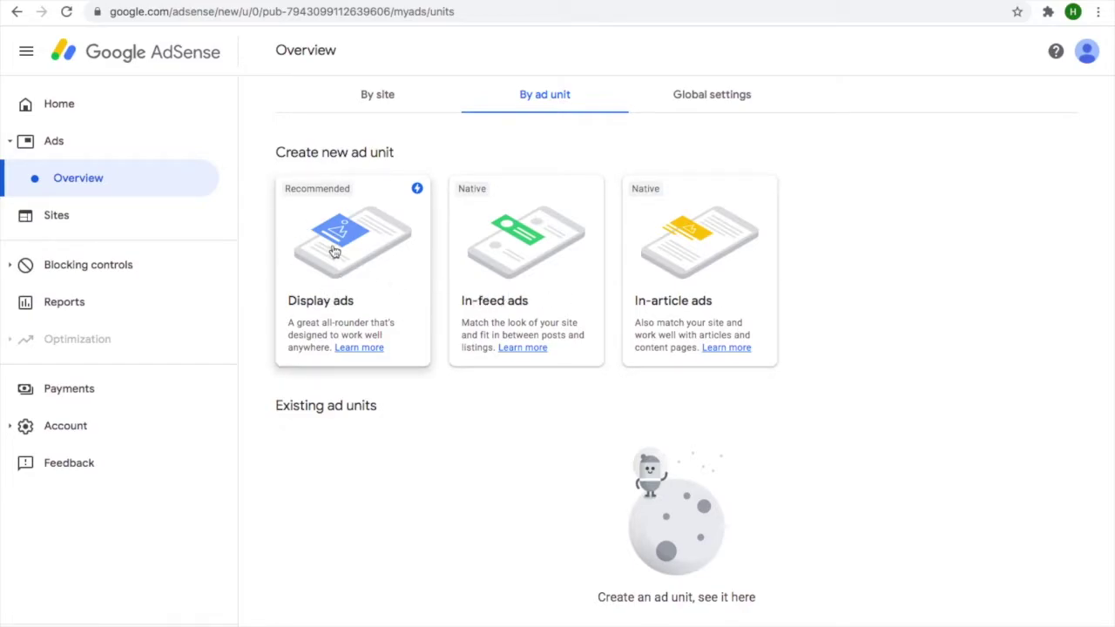
left_click(334, 251)
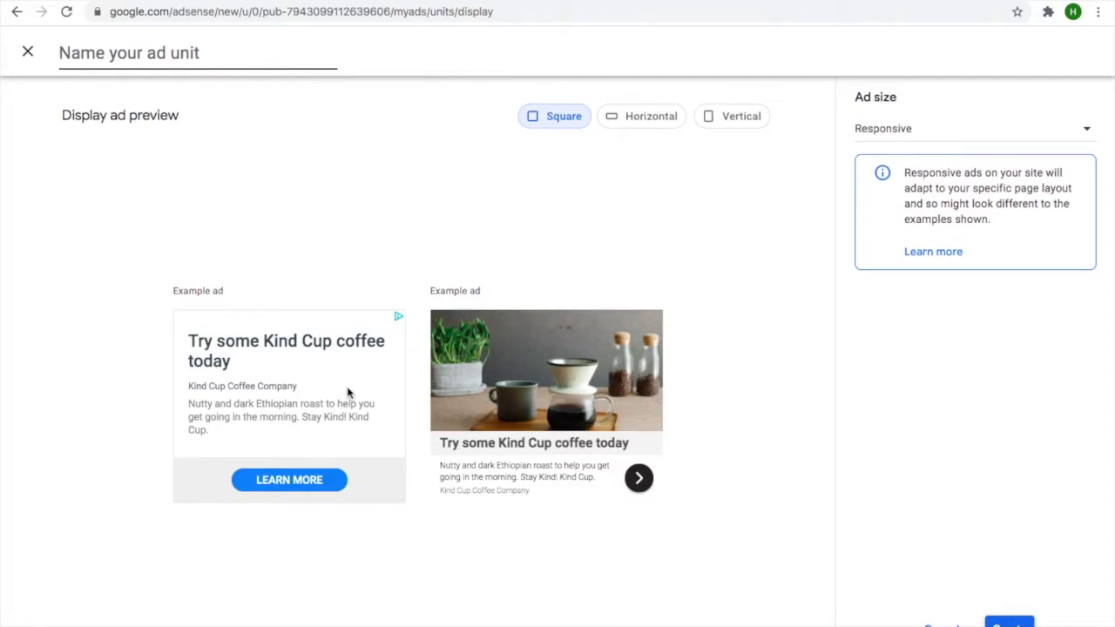
type("Demo")
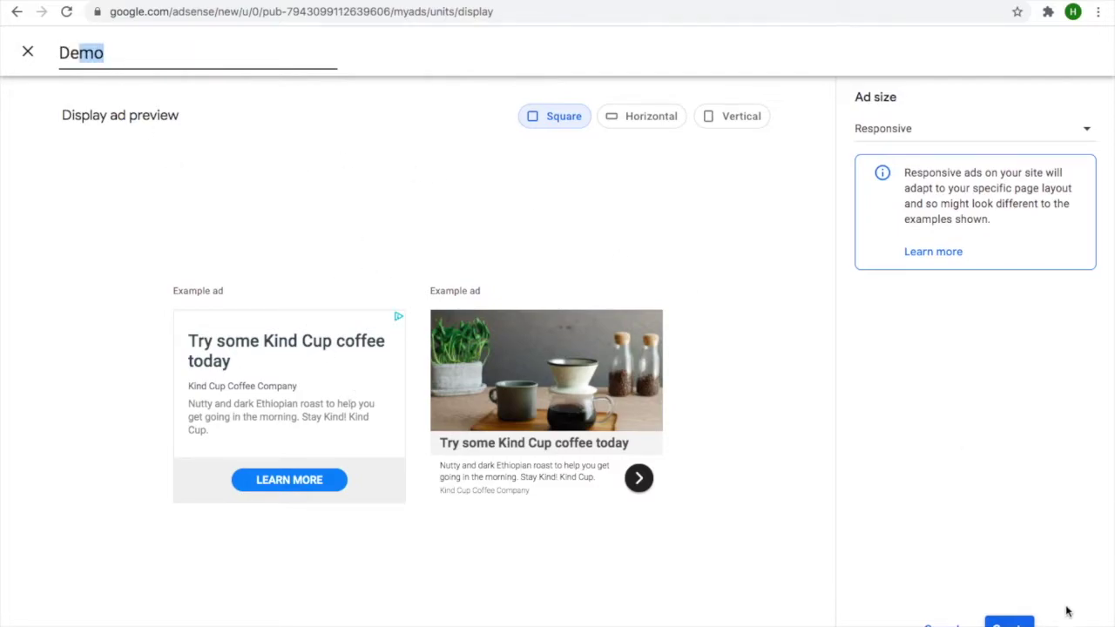
left_click(821, 584)
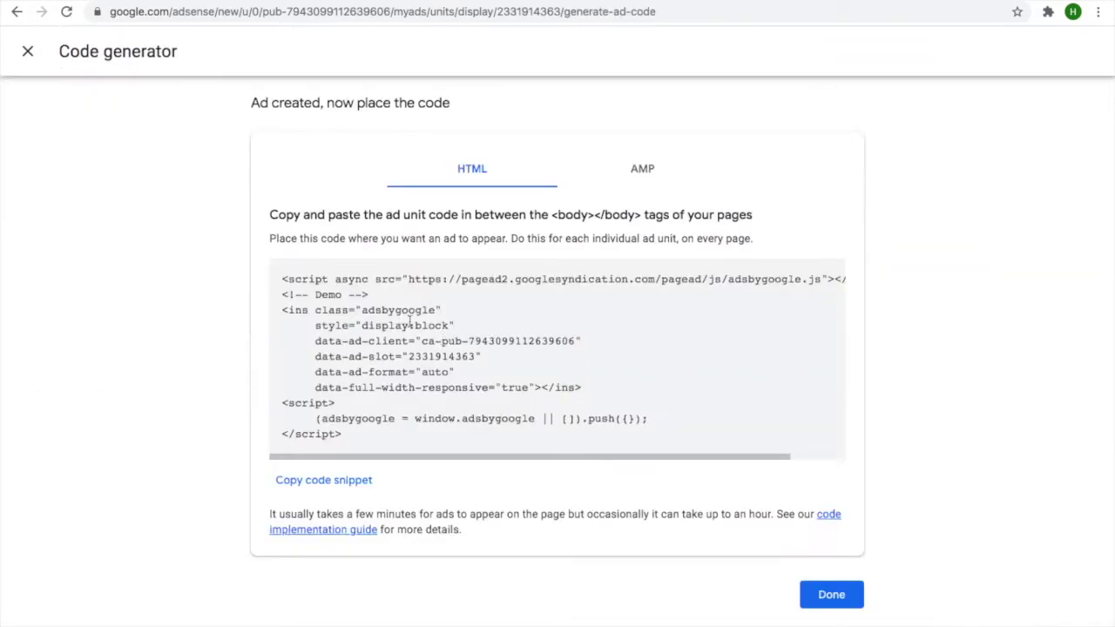
left_click(331, 482)
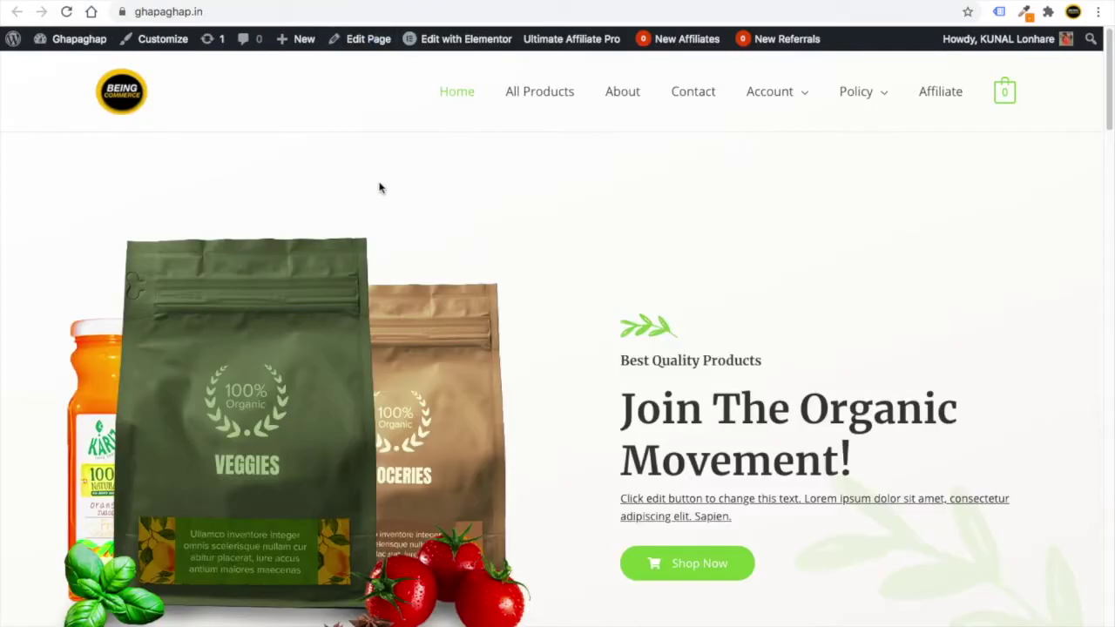
Switch to the ghapaghap.in WordPress admin and open the settings of the installed Ad Inserter plugin
scroll(463, 485, "down", 8)
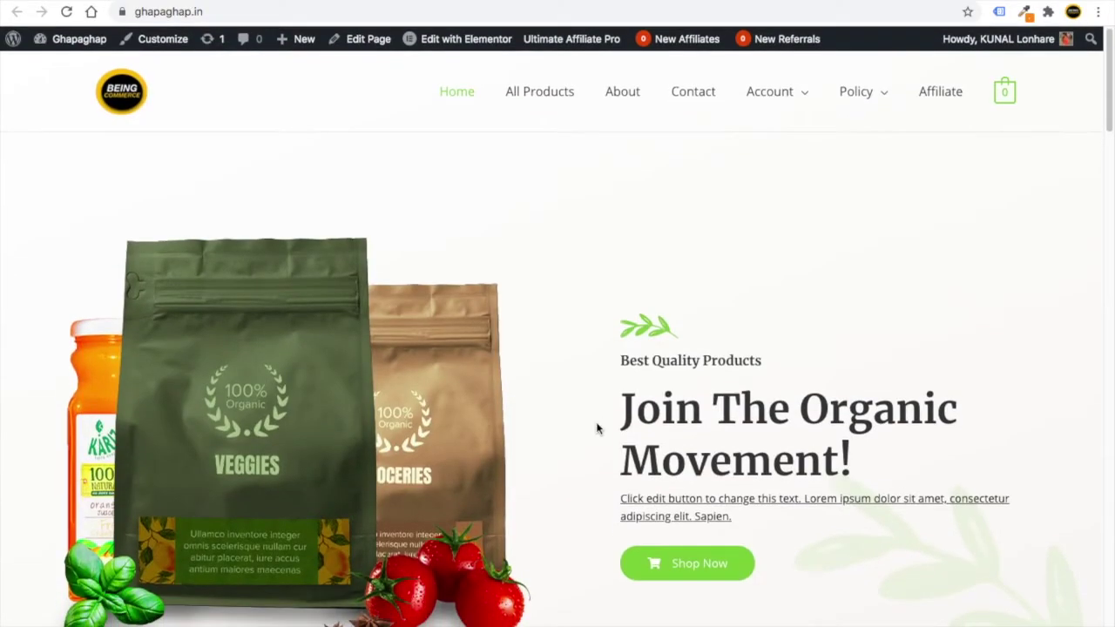
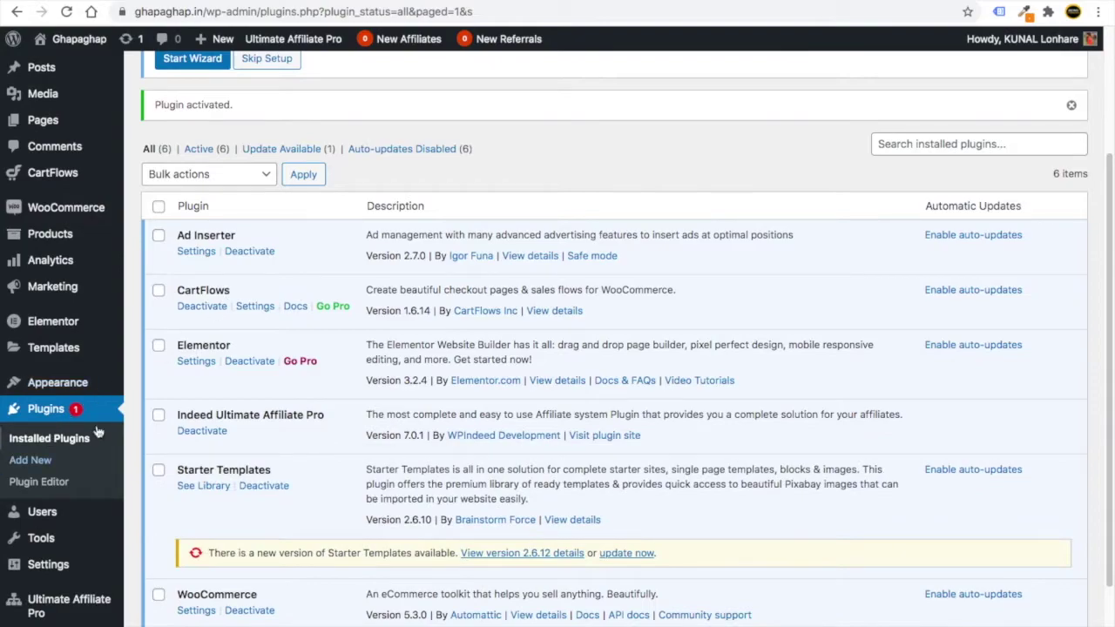
scroll(192, 288, "down", 1)
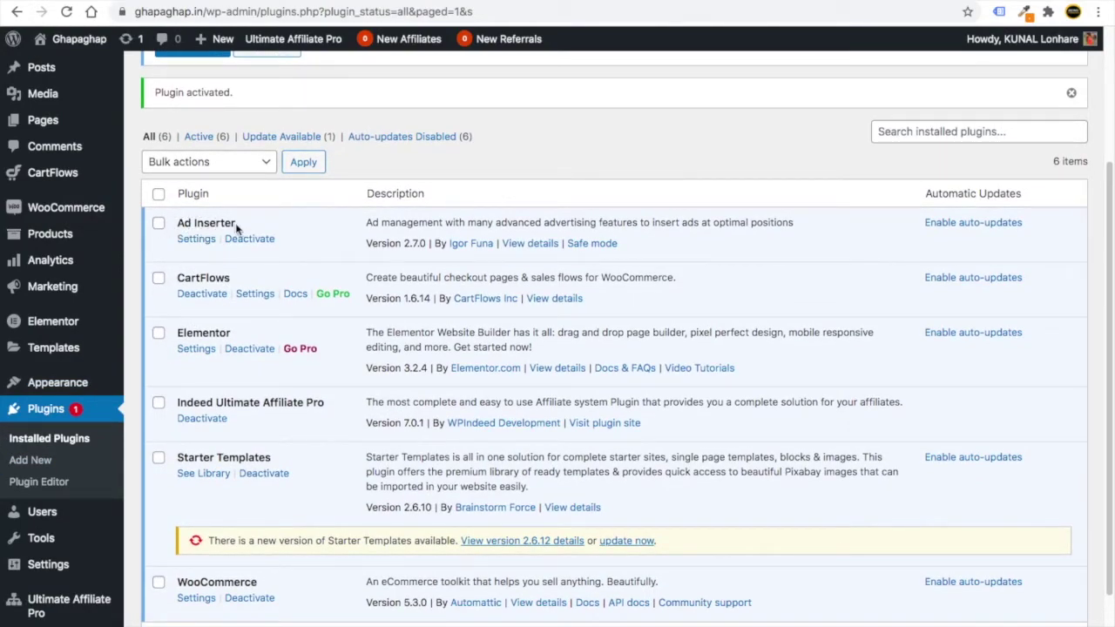
left_click(196, 239)
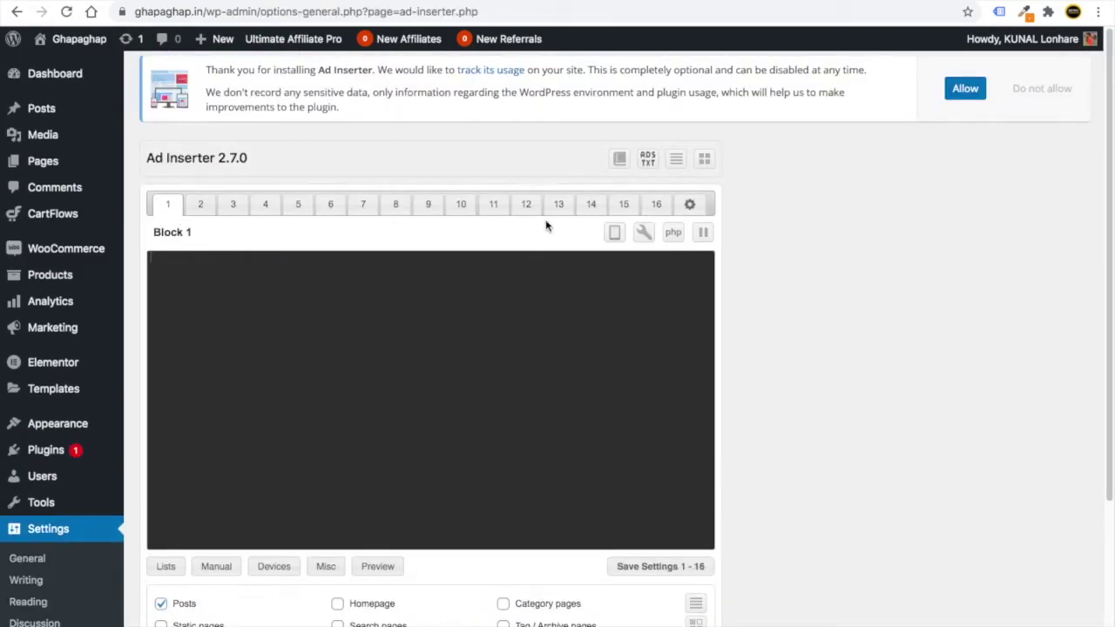
scroll(351, 320, "down", 2)
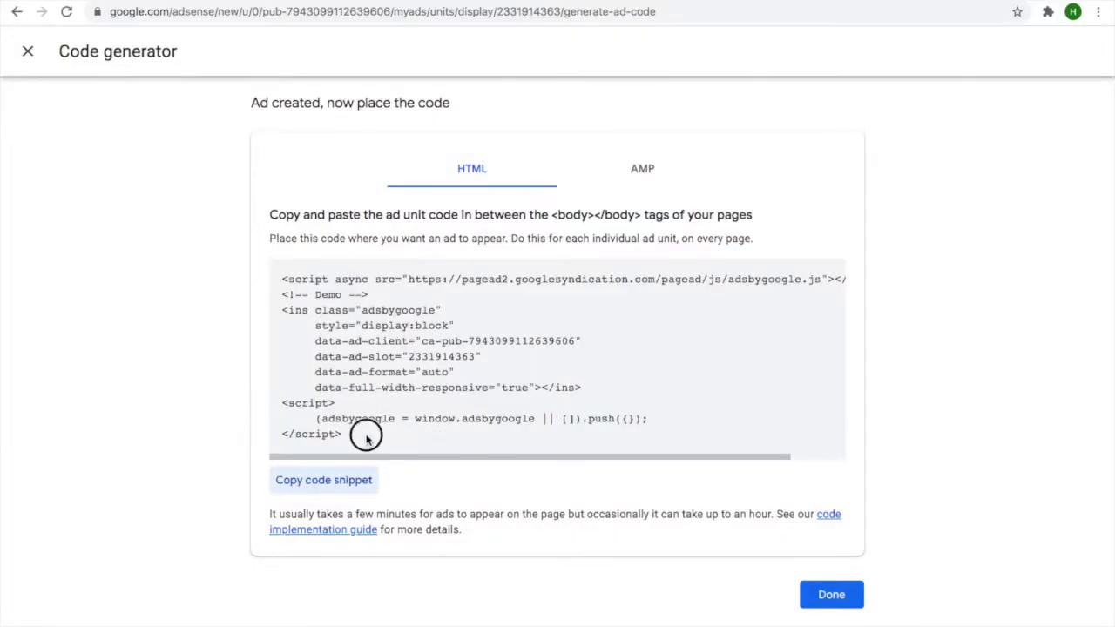
Copy the full Demo ad unit code from AdSense and paste it into Block 1 of Ad Inserter
left_click_drag(365, 433, 281, 279)
right_click(311, 293)
left_click(340, 324)
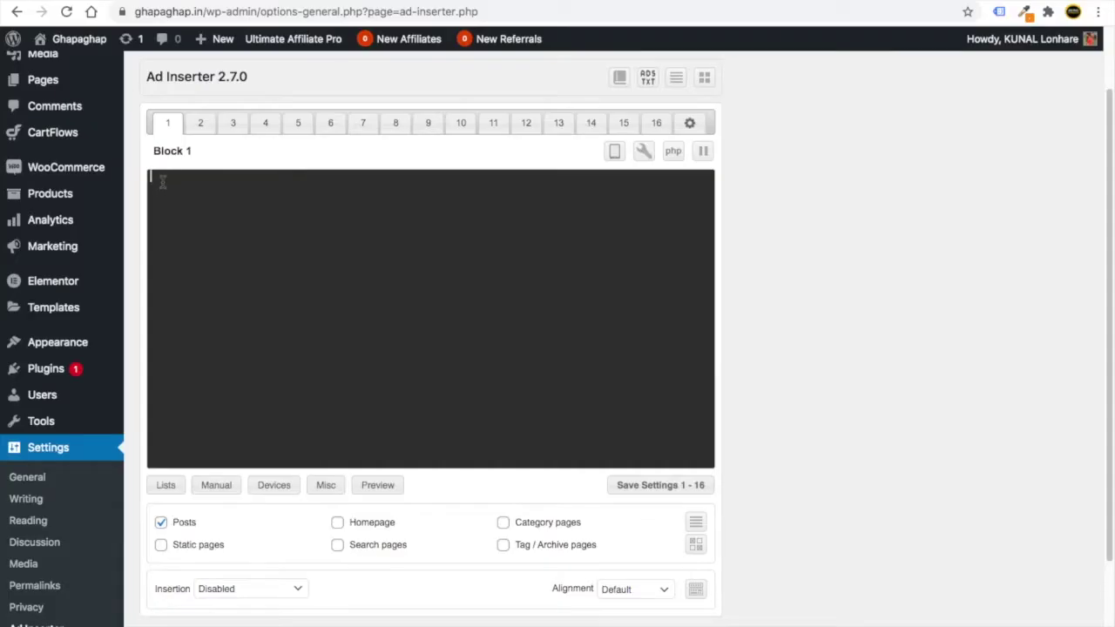
right_click(161, 178)
left_click(200, 306)
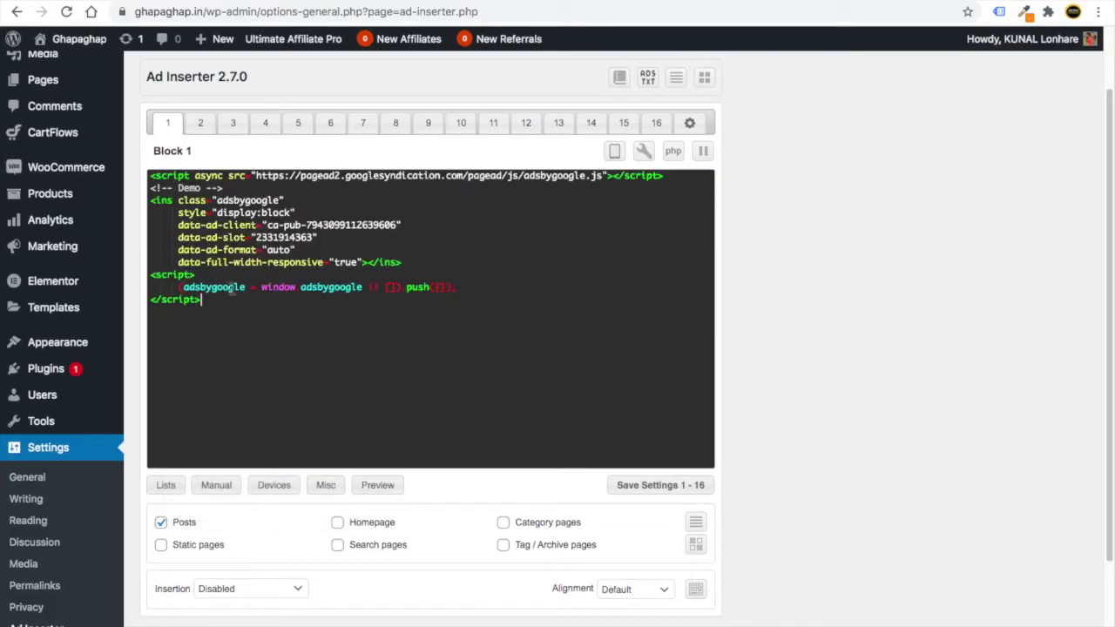
Set Block 1's insertion to After paragraph with paragraph number 2
scroll(345, 403, "down", 2)
scroll(345, 403, "down", 1)
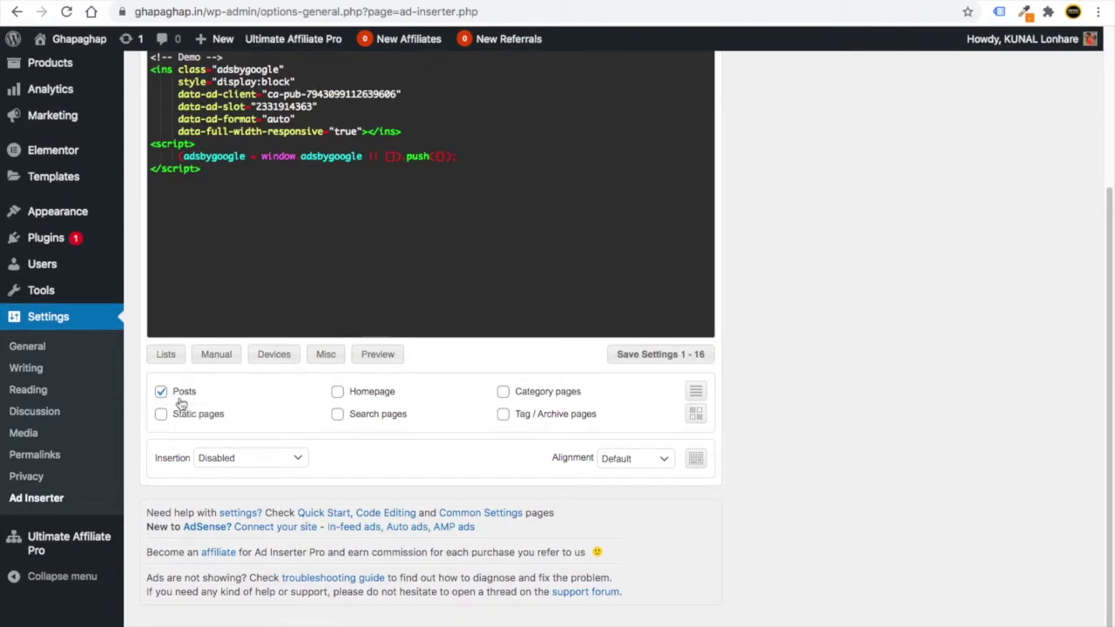
left_click(236, 456)
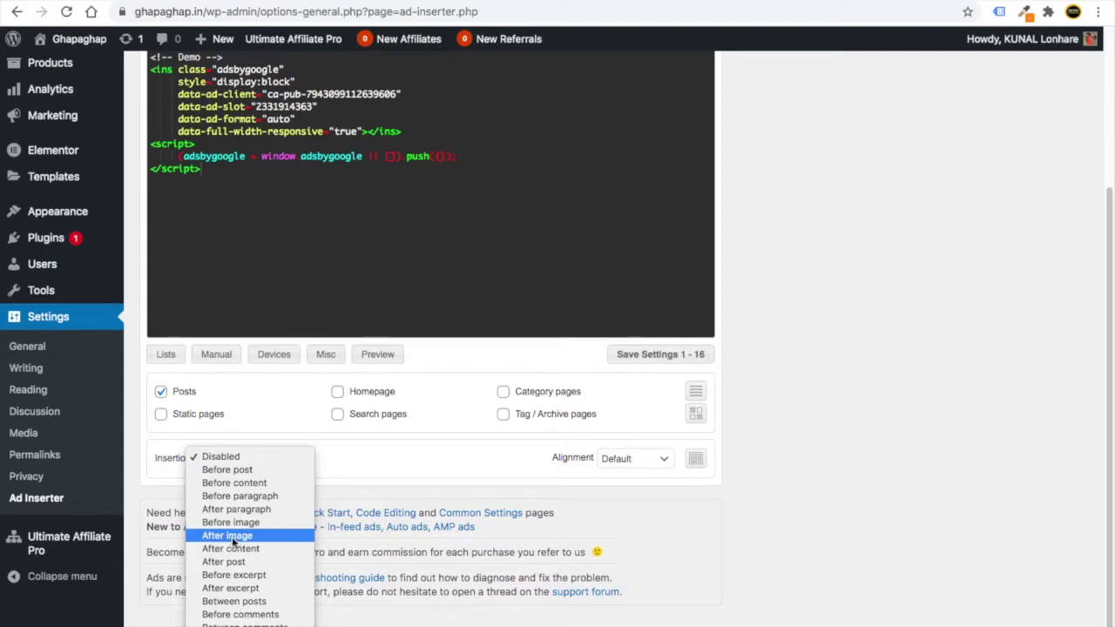
left_click(234, 510)
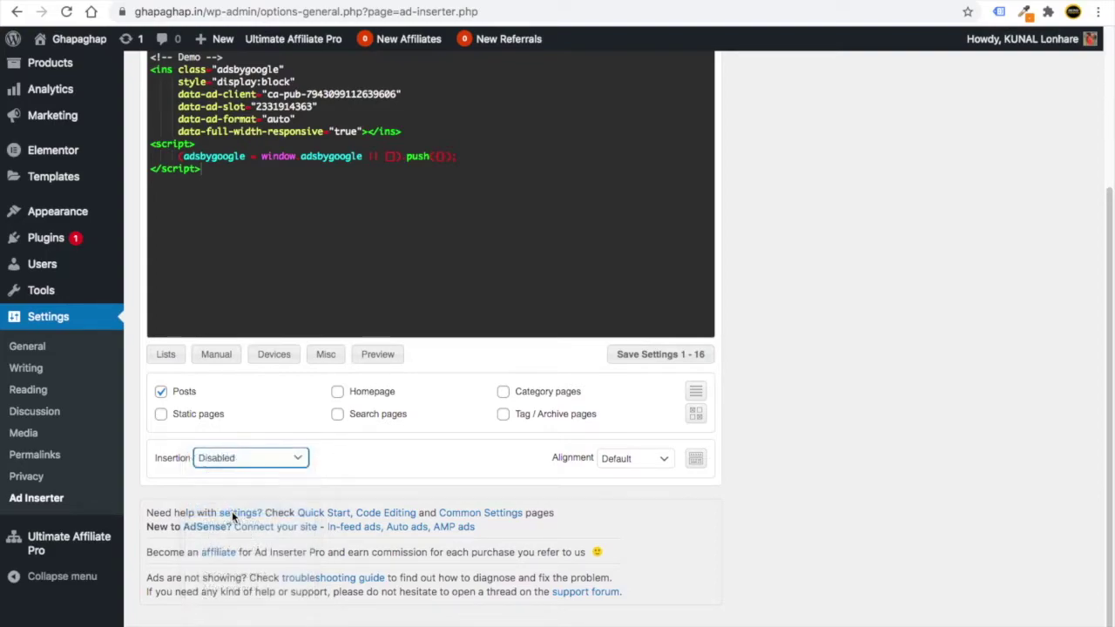
left_click(316, 458)
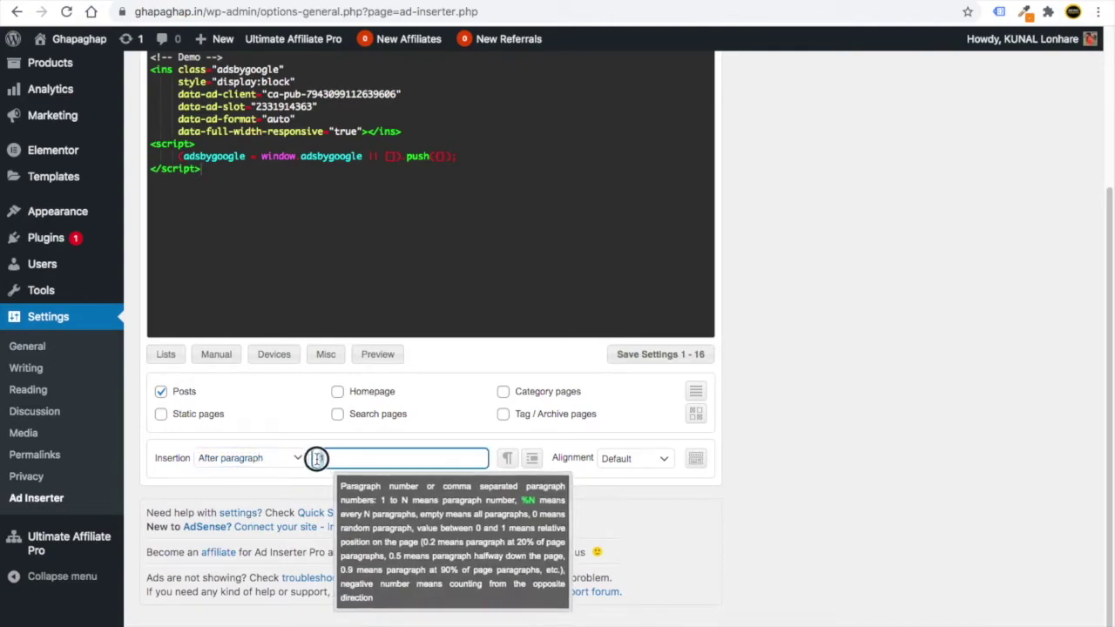
double_click(331, 459)
type("2")
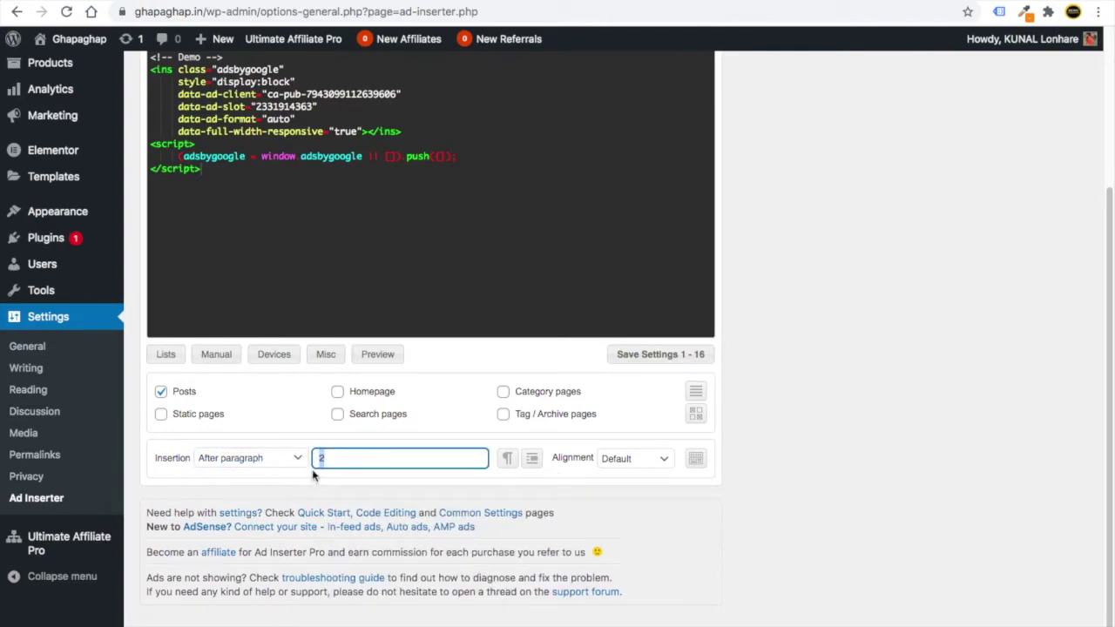
left_click(312, 486)
scroll(357, 446, "up", 1)
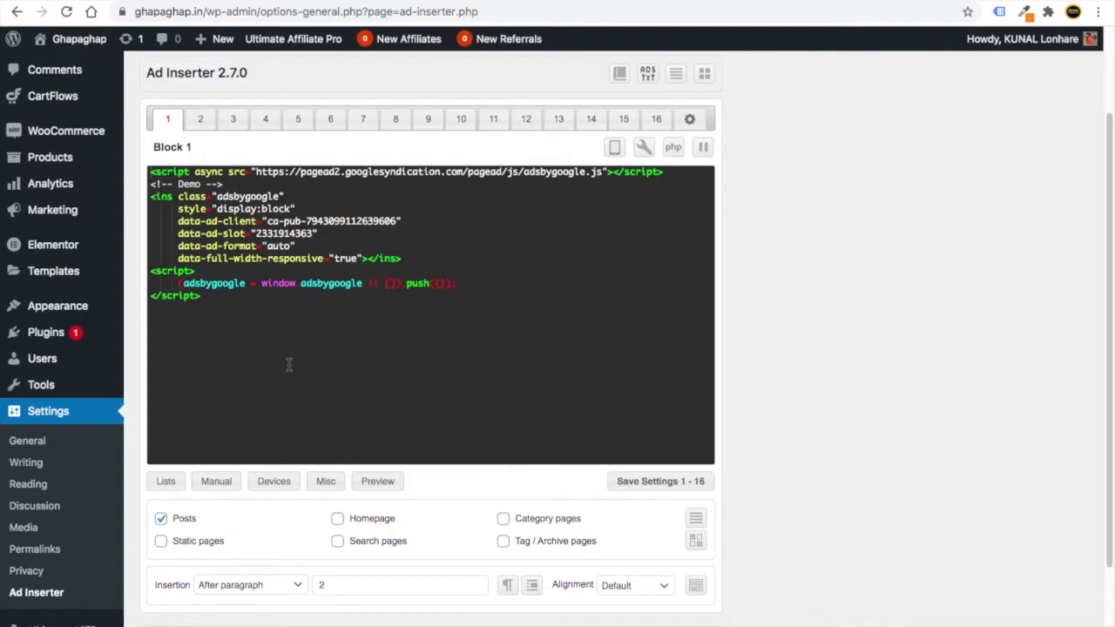
Paste the copied Demo ad code into Block 2 of Ad Inserter
left_click(200, 118)
left_click(204, 194)
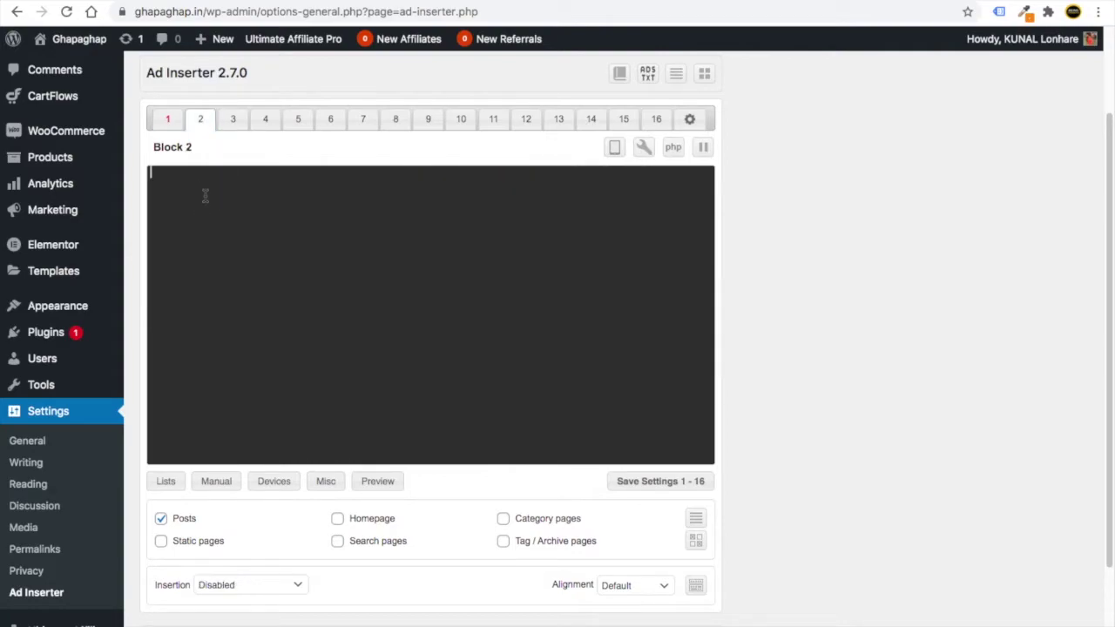
key("super+v")
left_click_drag(222, 307, 150, 172)
Set Block 2's insertion to After content and save the settings for blocks 1 - 16
scroll(294, 392, "down", 3)
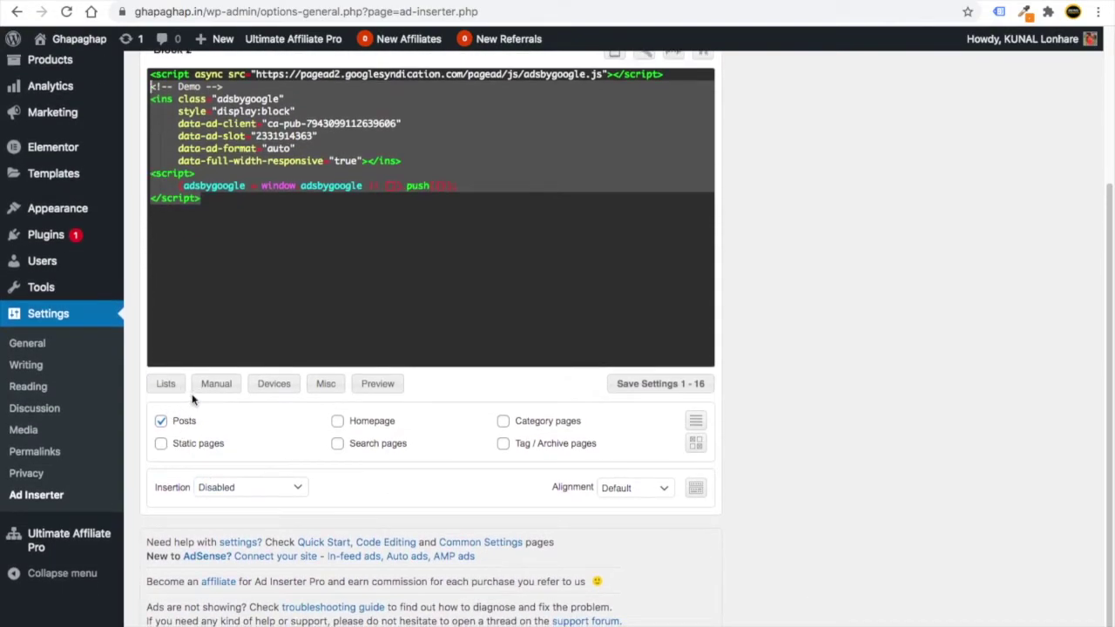
left_click(229, 491)
scroll(244, 501, "down", 2)
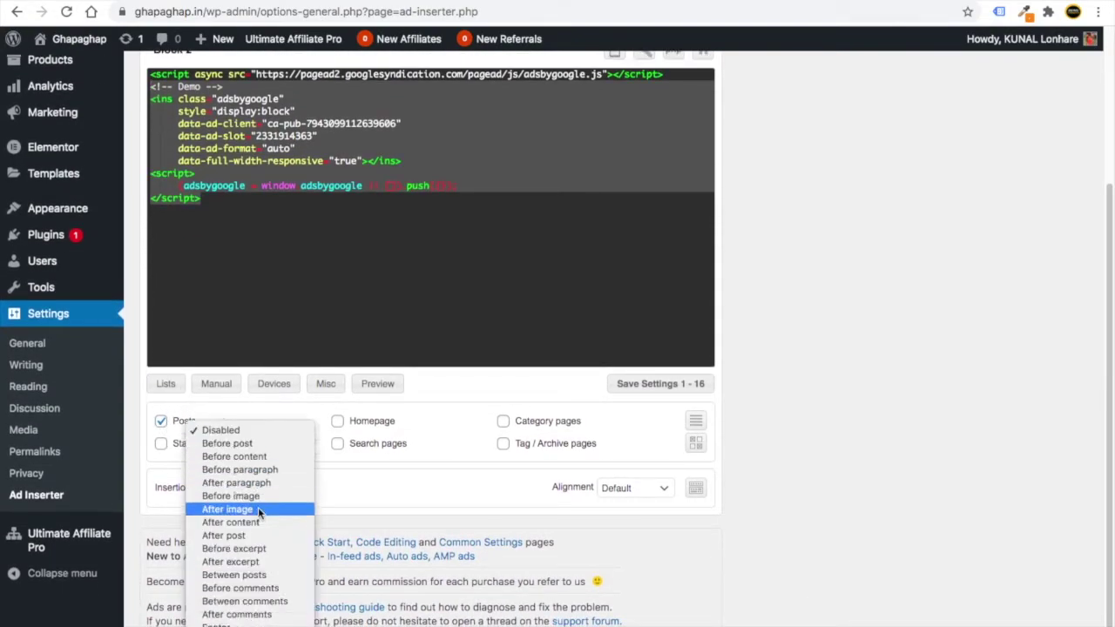
left_click(265, 521)
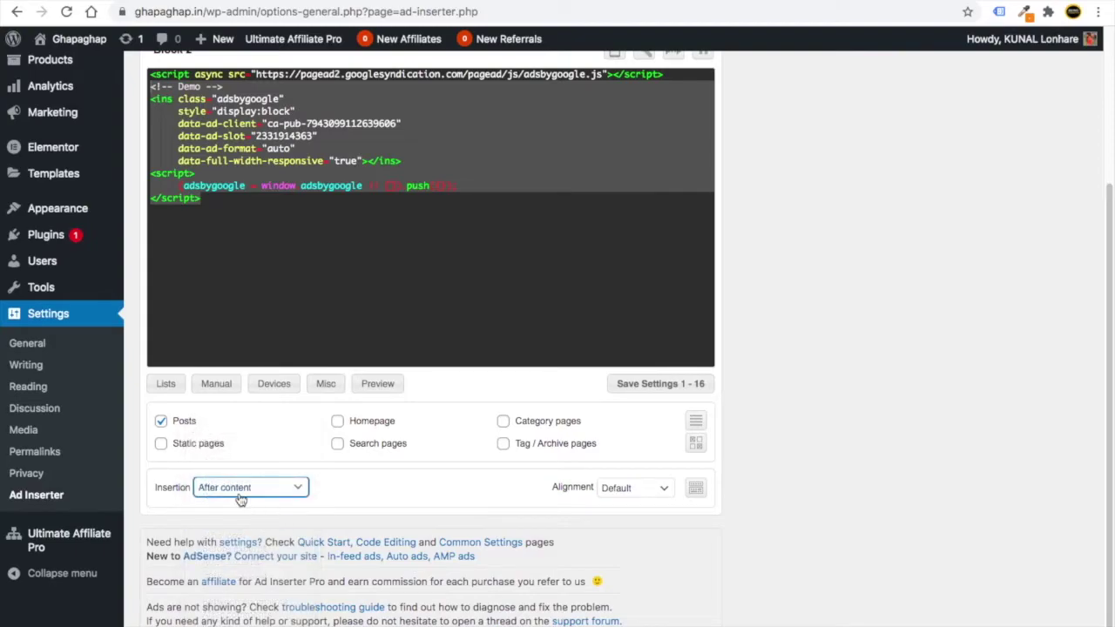
left_click(641, 387)
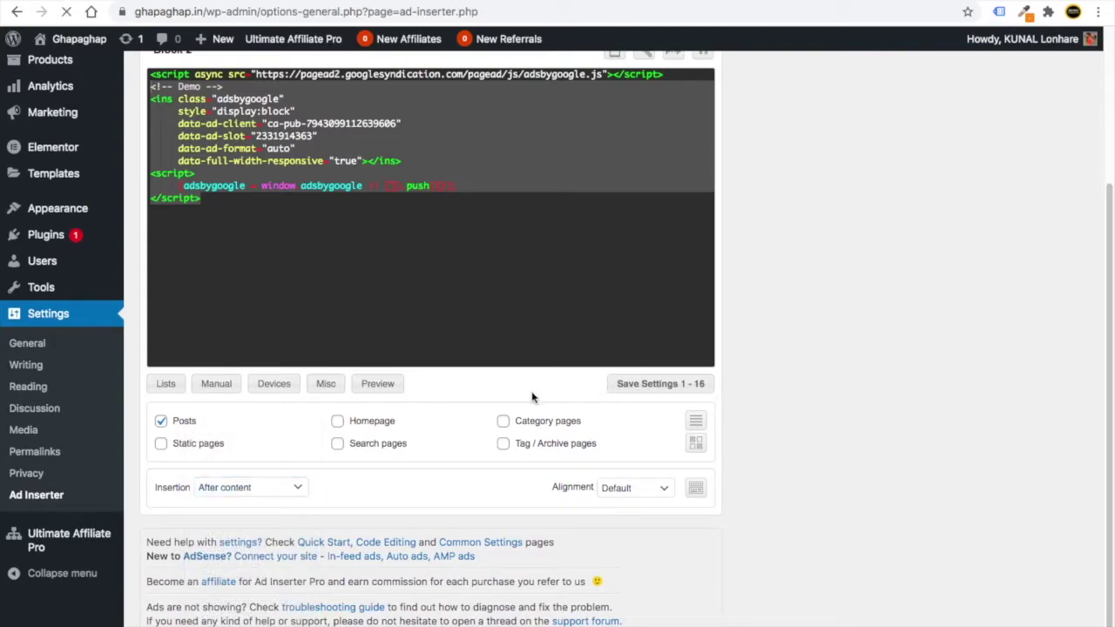
Paste the Demo ad code into Block 3 and set its insertion to Before comments
scroll(164, 489, "down", 2)
scroll(164, 489, "down", 1)
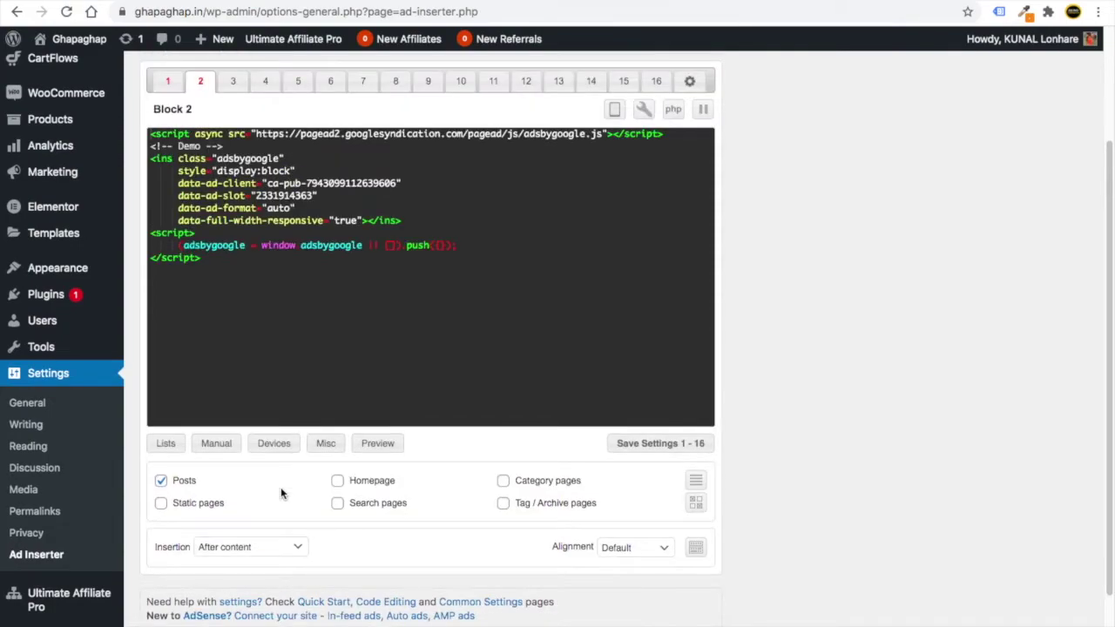
left_click(233, 81)
left_click(209, 141)
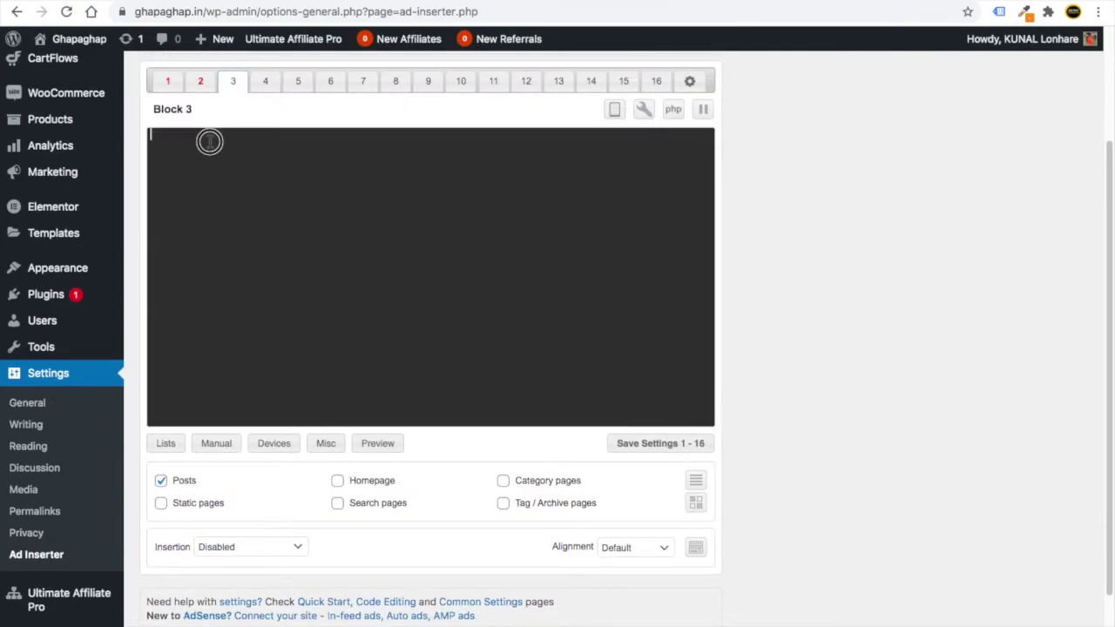
key("super+v")
scroll(306, 264, "down", 2)
left_click(216, 459)
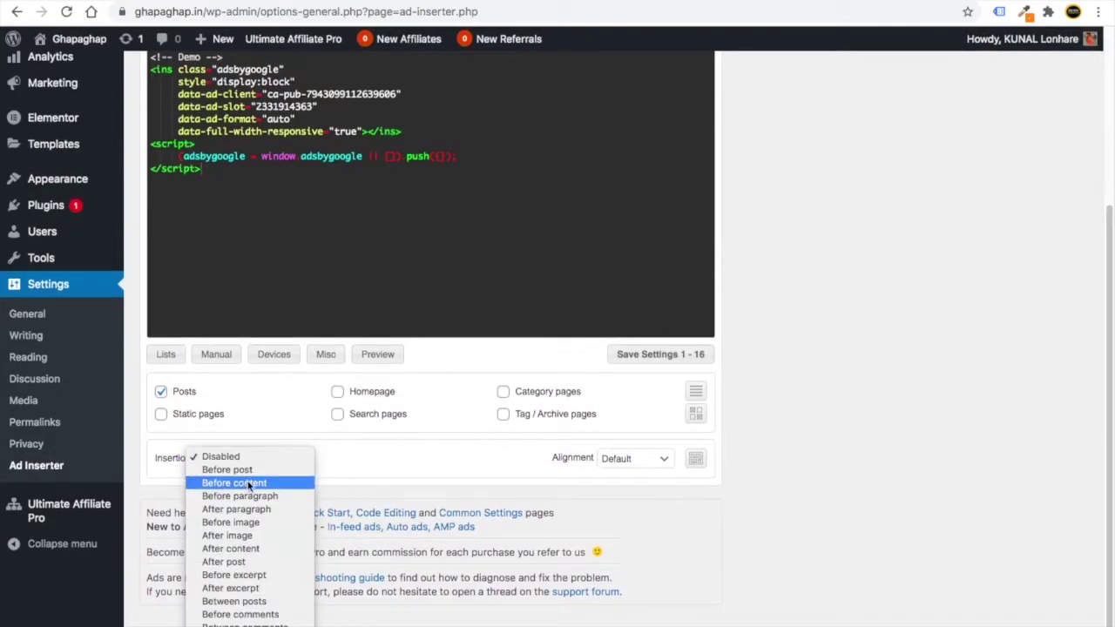
left_click(266, 566)
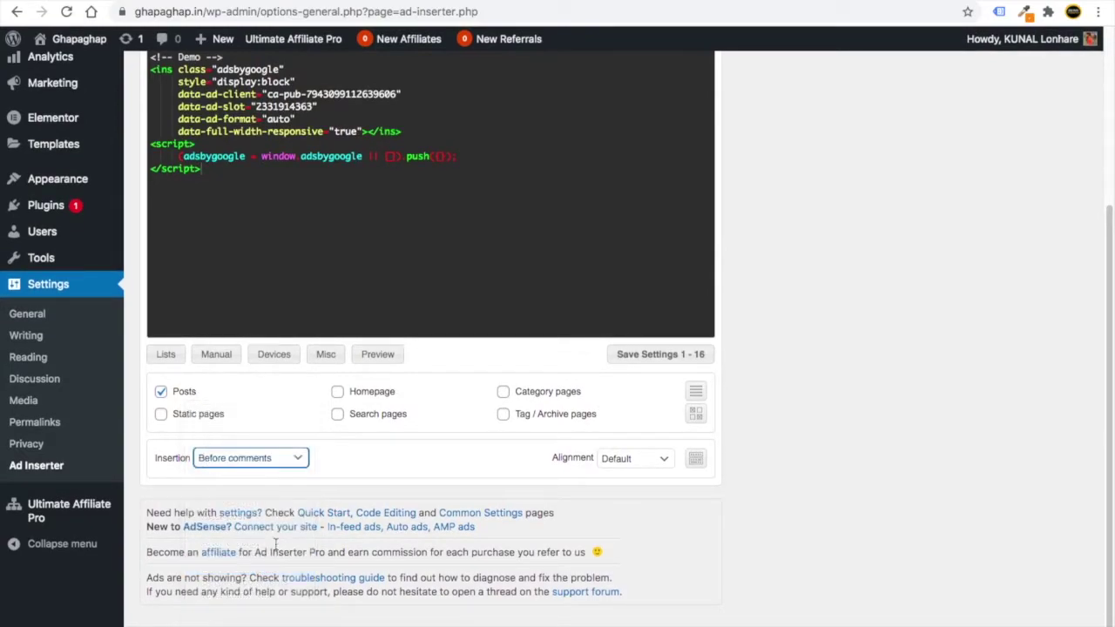
Save the settings for blocks 1 - 16 and paste the Demo ad code into Block 4
left_click(658, 356)
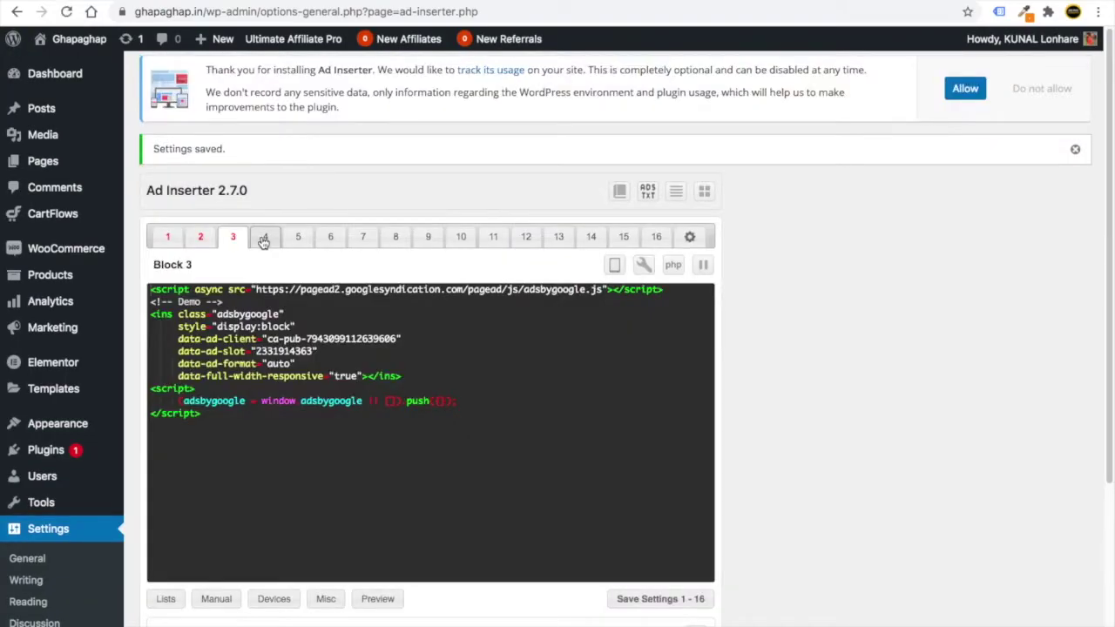
left_click(266, 239)
key("ctrl+v")
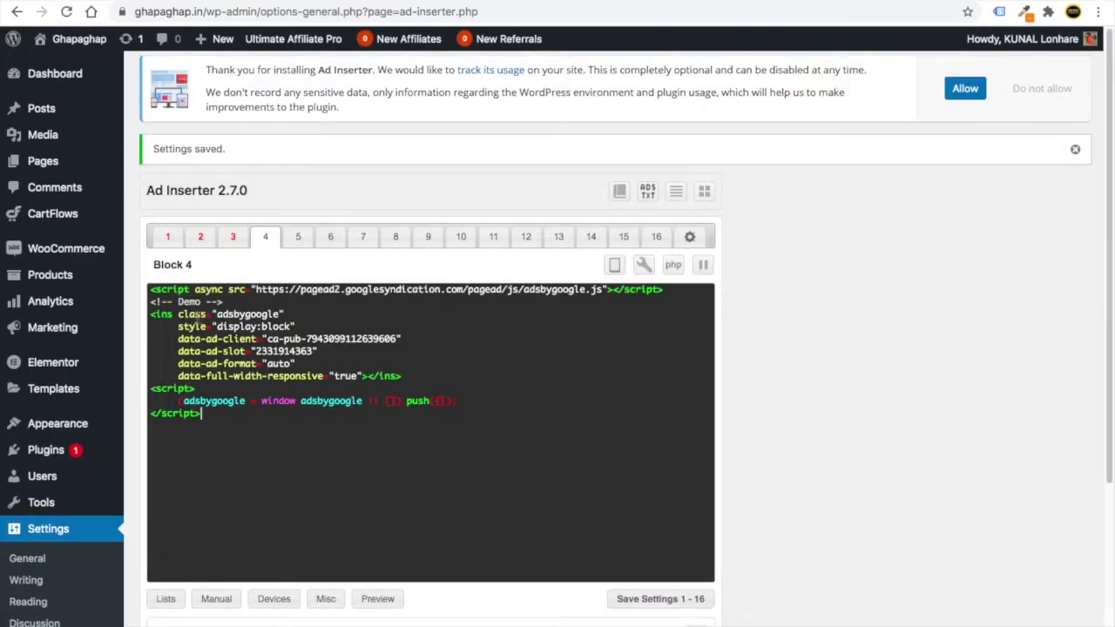
Enable Block 4 on static pages and the homepage, with its insertion set to Disabled
scroll(349, 402, "down", 5)
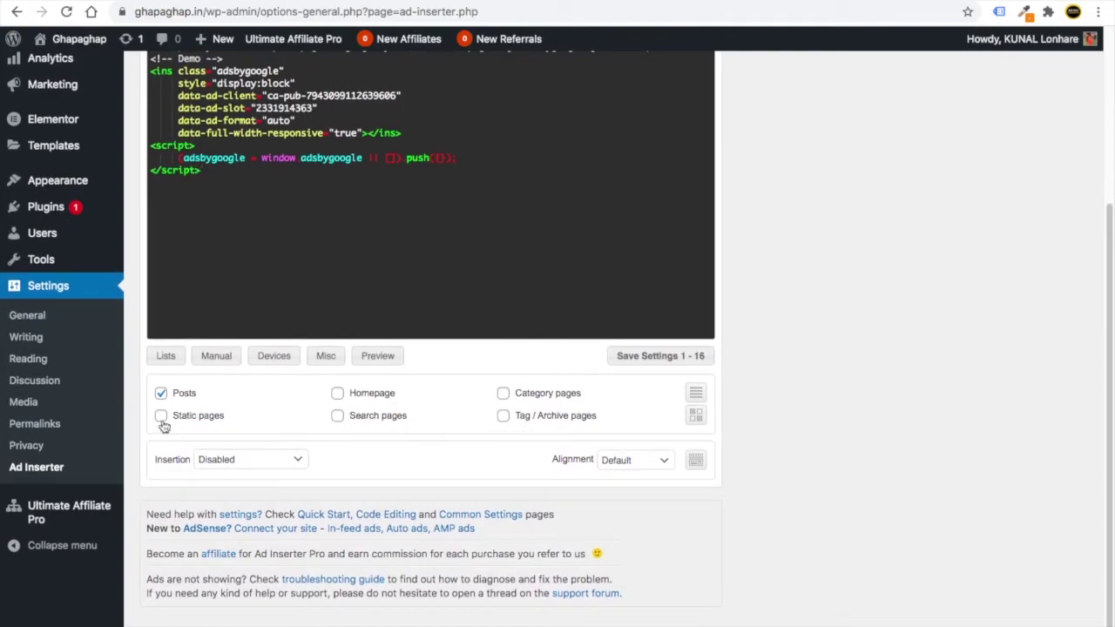
left_click(162, 420)
left_click(338, 397)
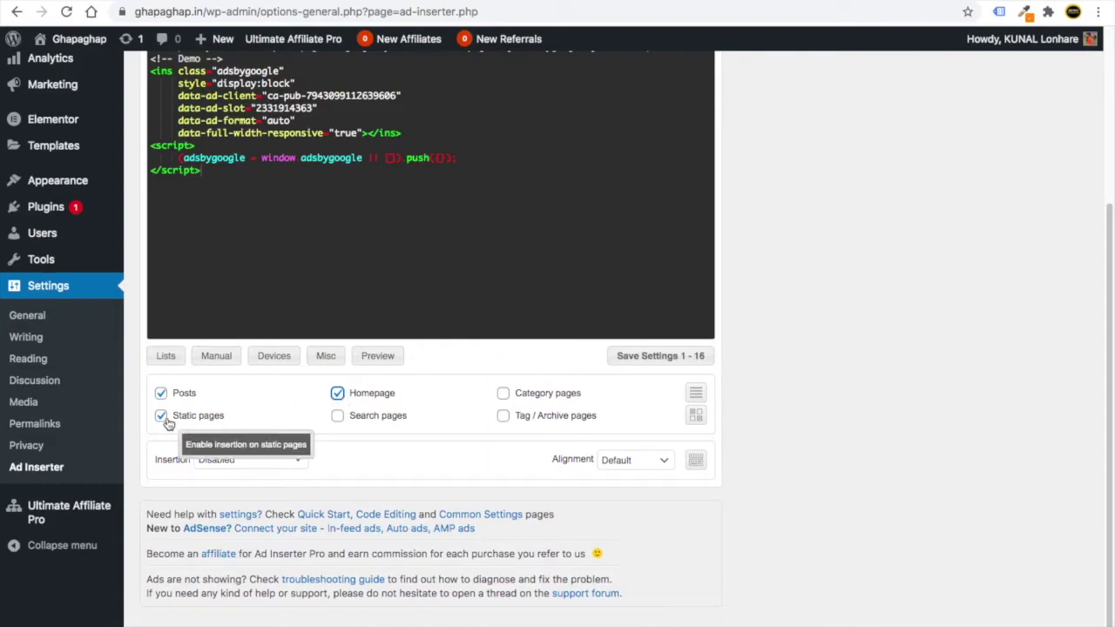
left_click(223, 460)
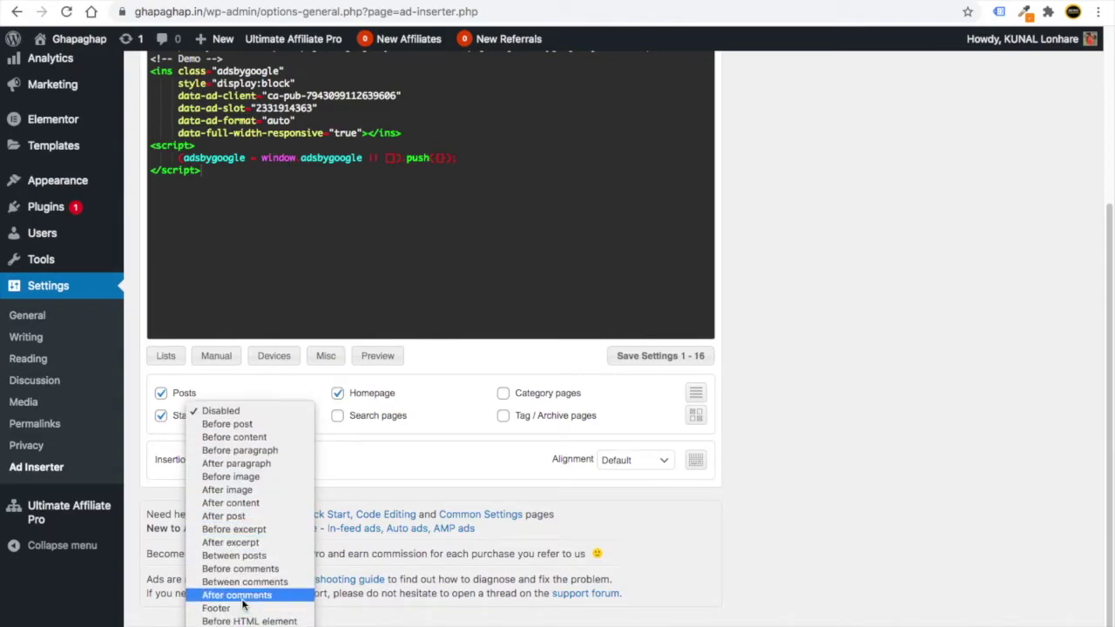
left_click(218, 412)
Check the sidebar ad on the businessvidya.co.in Marketing Management post and open the Widgets page of the ghapaghap.in WordPress admin
scroll(552, 433, "up", 3)
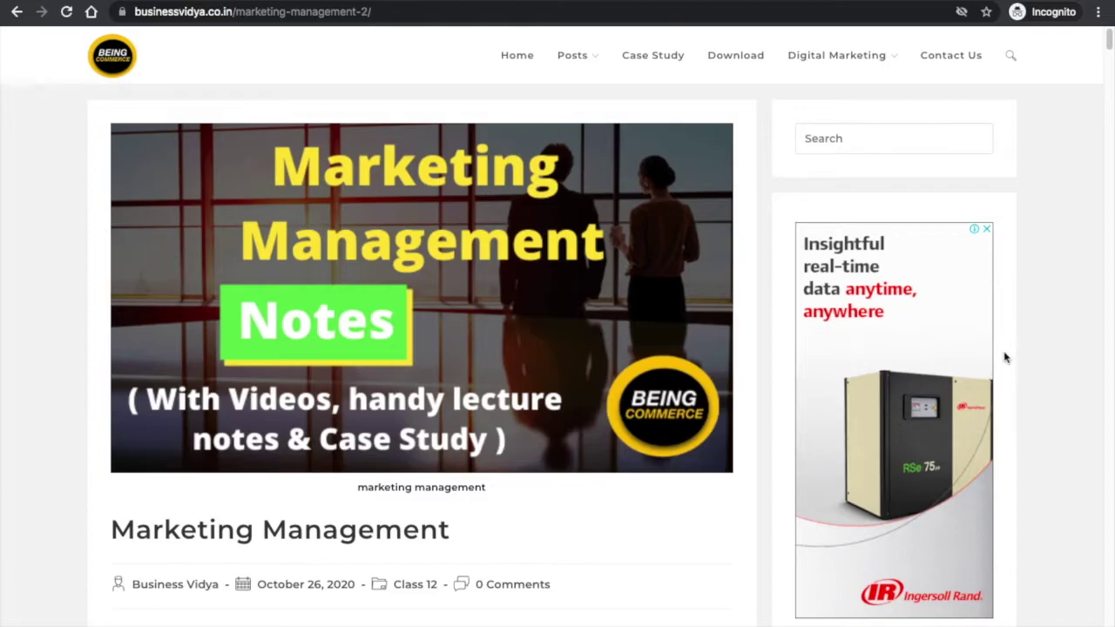
scroll(646, 289, "down", 10)
scroll(841, 252, "up", 10)
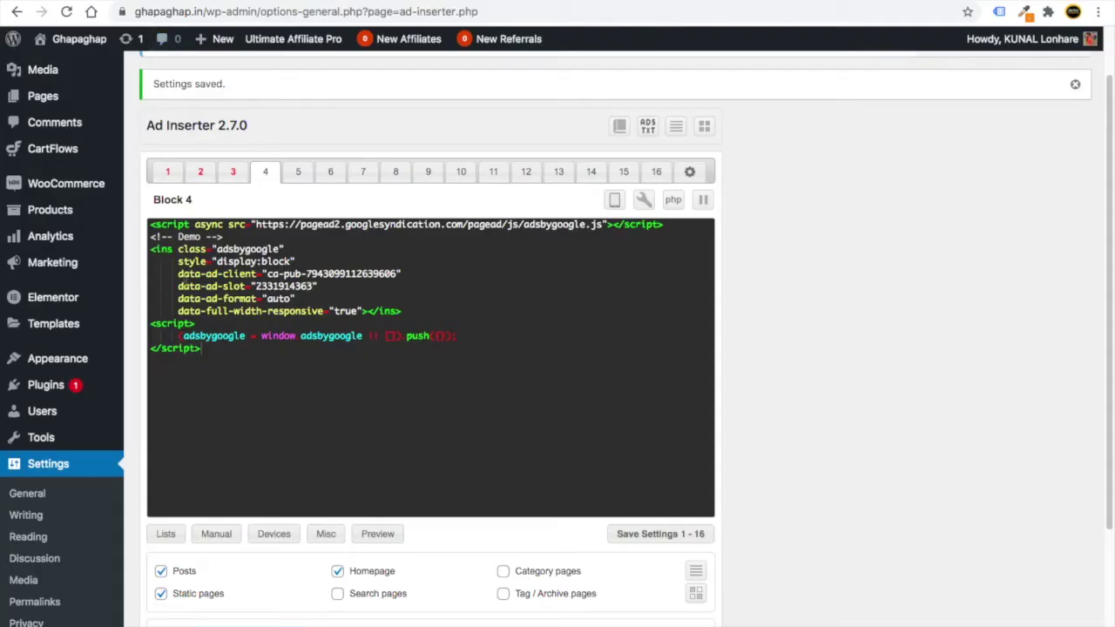
scroll(174, 410, "down", 3)
mouse_move(54, 262)
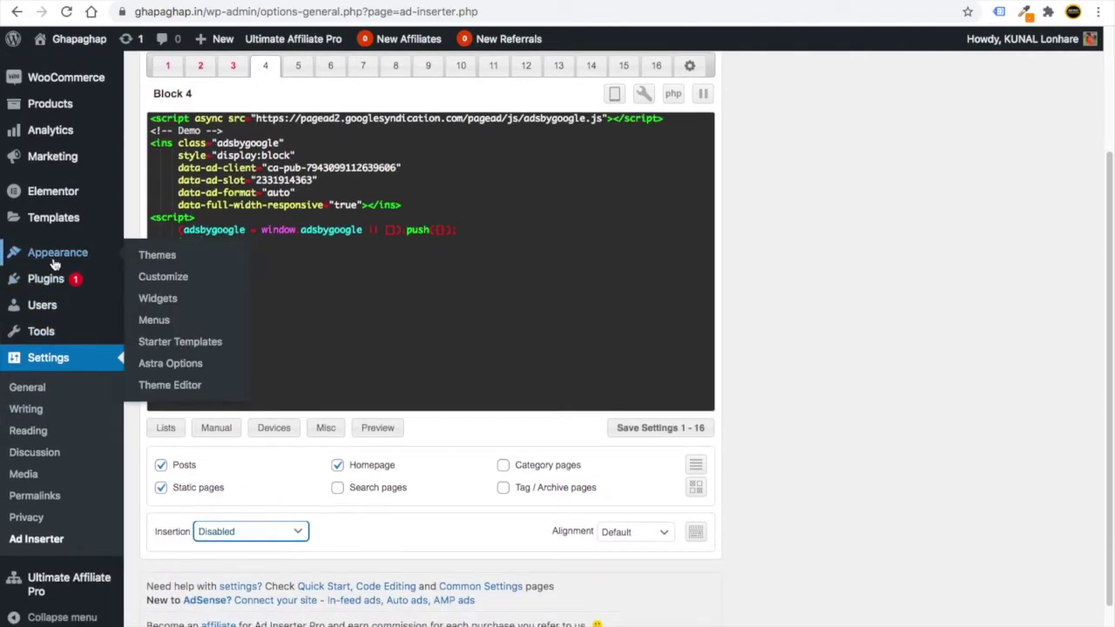
left_click(161, 299)
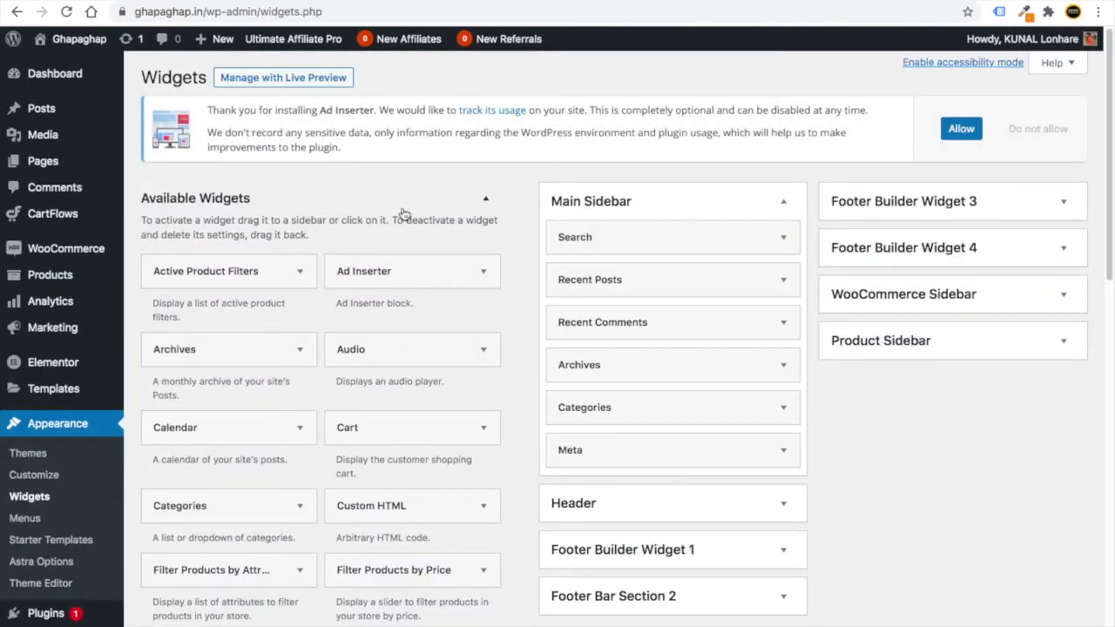
Add an Ad Inserter widget to the Main Sidebar and collapse its settings
scroll(508, 307, "down", 3)
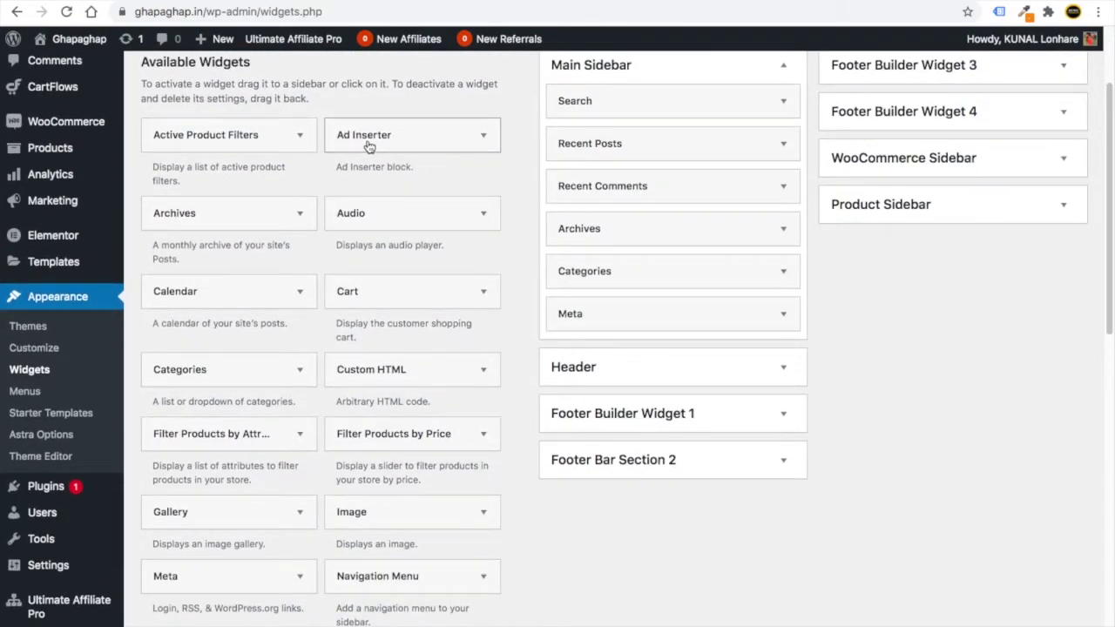
left_click(370, 146)
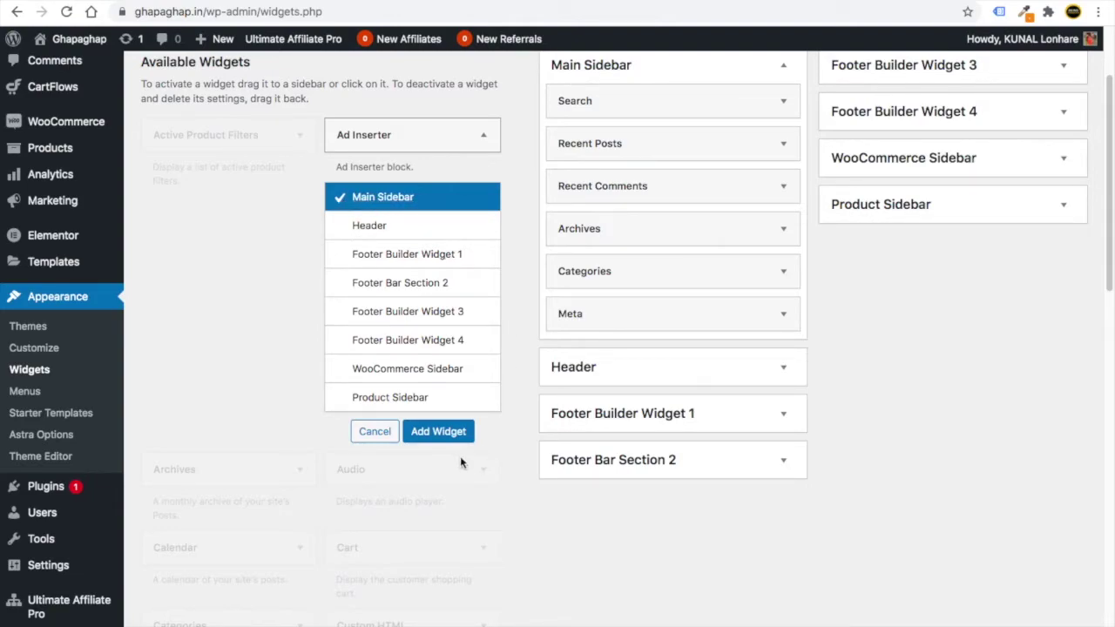
left_click(439, 431)
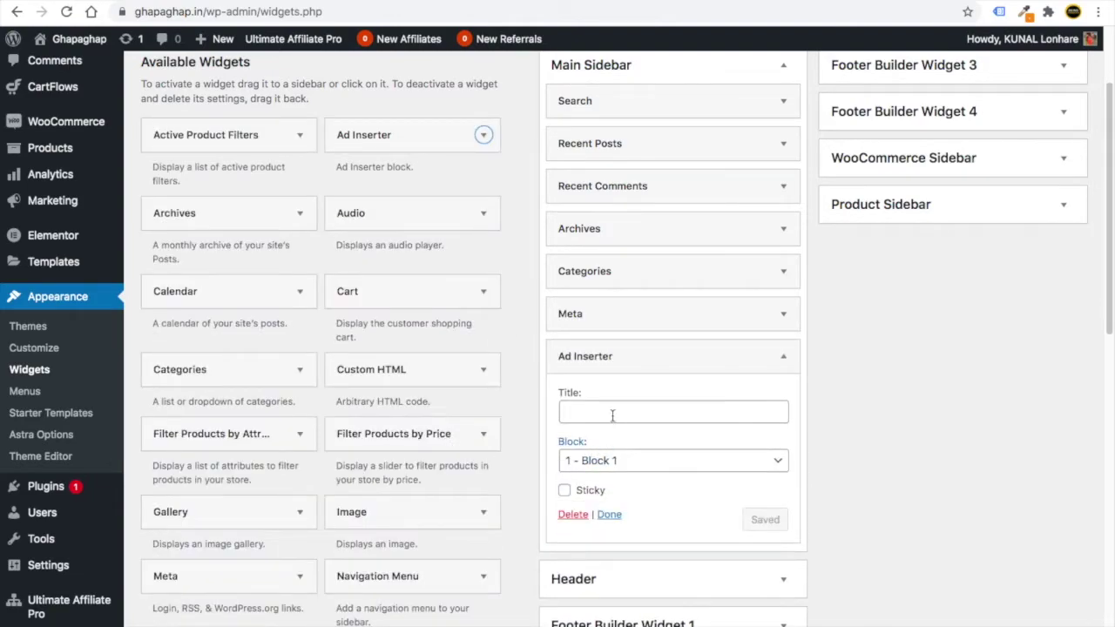
scroll(613, 416, "down", 2)
left_click(609, 415)
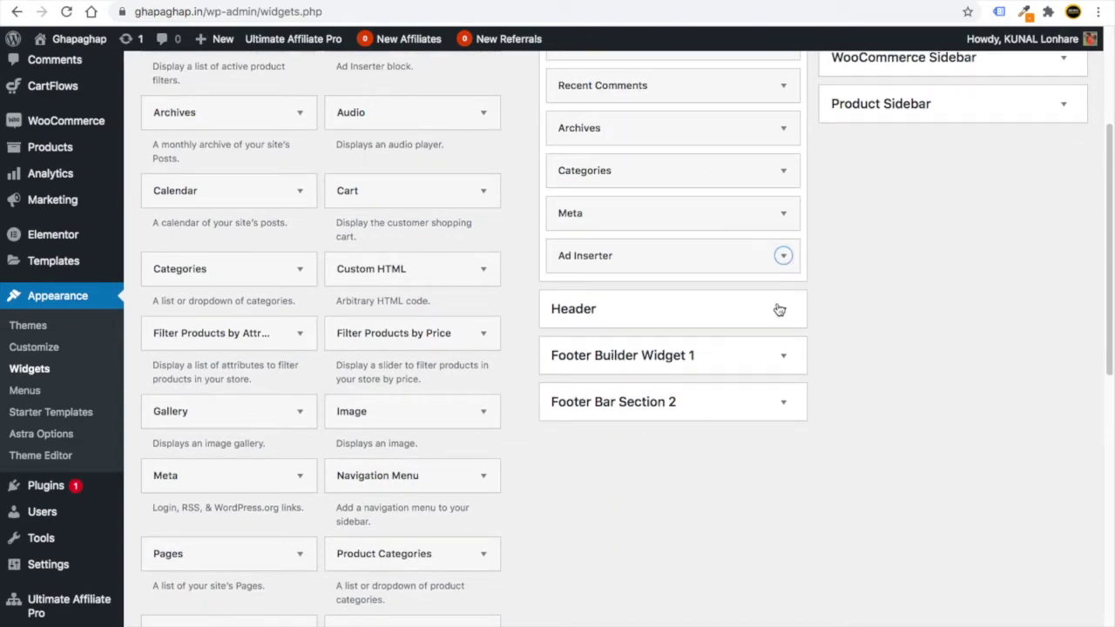
Review the sidebar ad on the businessvidya.co.in post and move the Ad Inserter widget directly below Search in the Main Sidebar
scroll(653, 326, "up", 5)
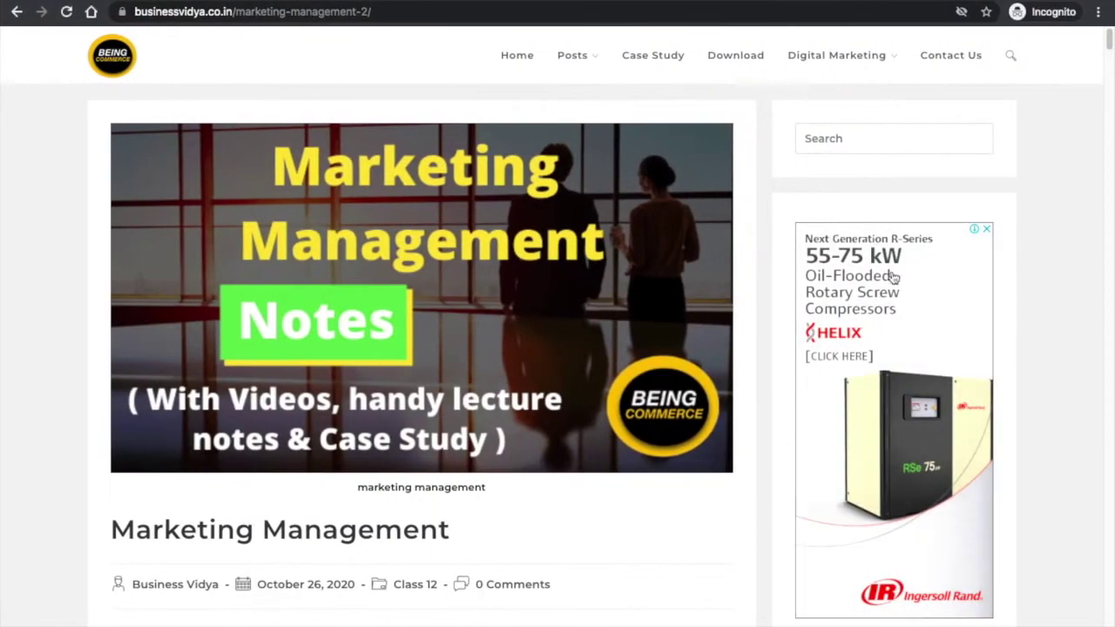
scroll(893, 277, "down", 9)
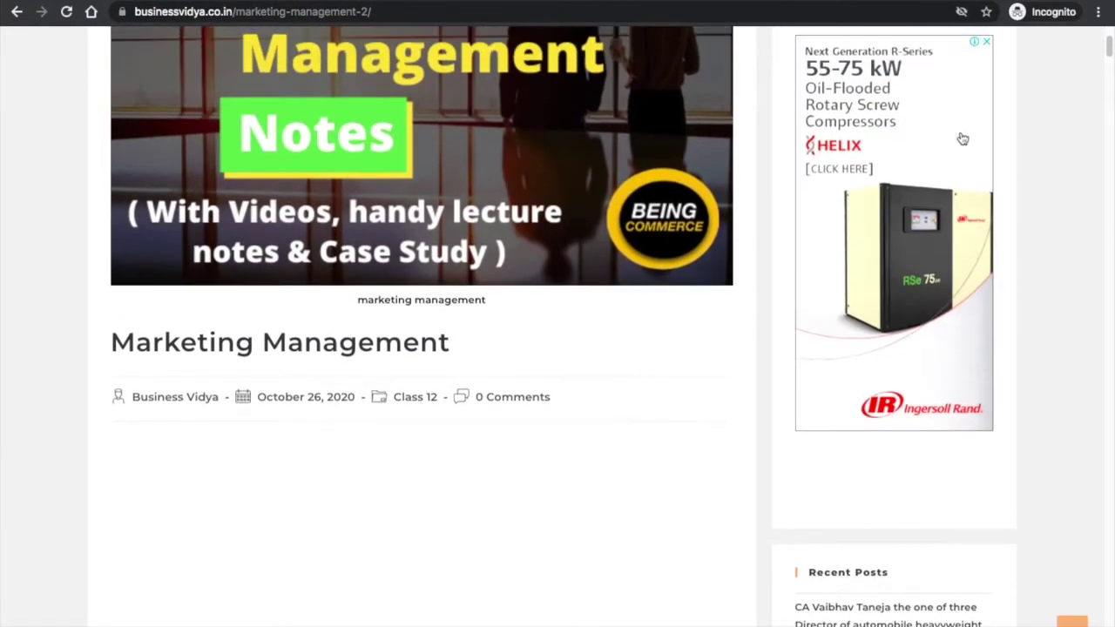
scroll(874, 281, "down", 15)
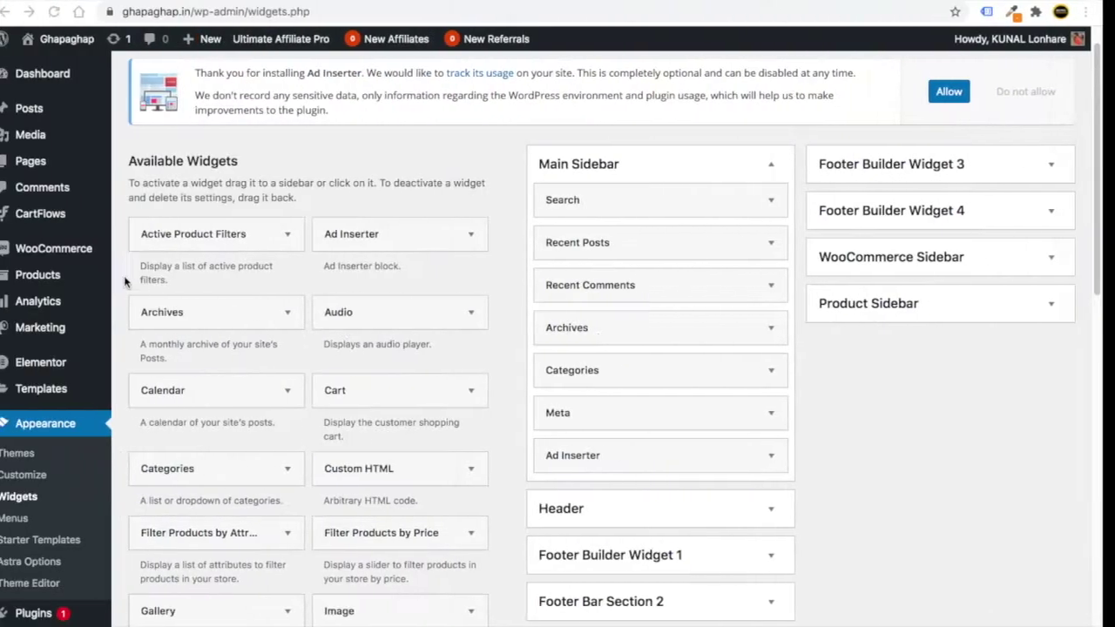
scroll(522, 317, "down", 1)
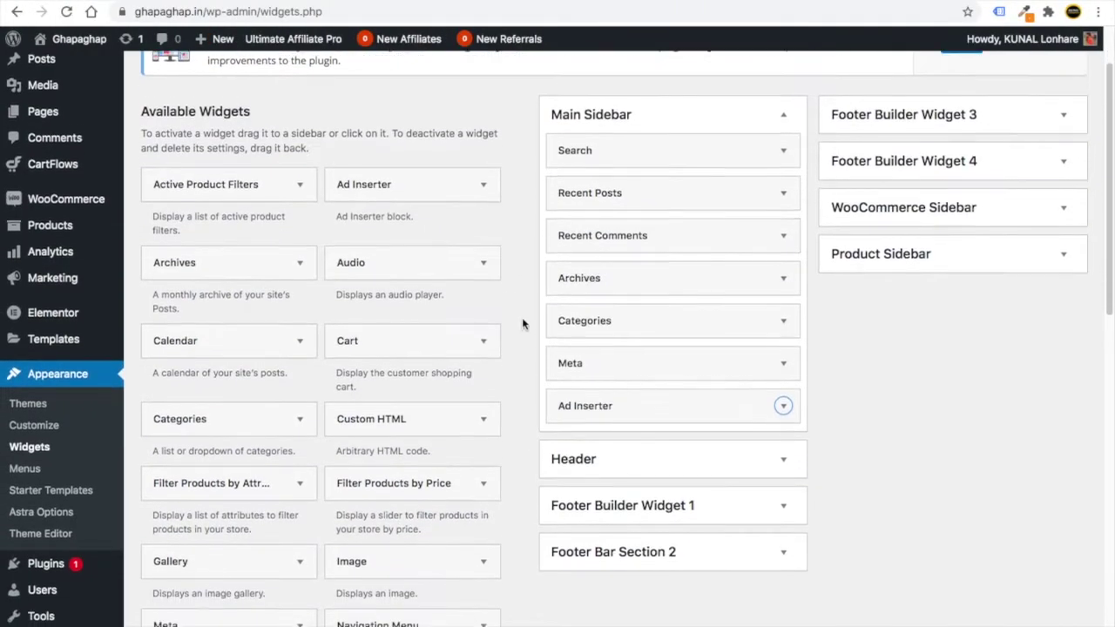
left_click_drag(583, 401, 593, 192)
Add a second Ad Inserter widget to the Main Sidebar and move it up to the position of Archives
left_click(383, 181)
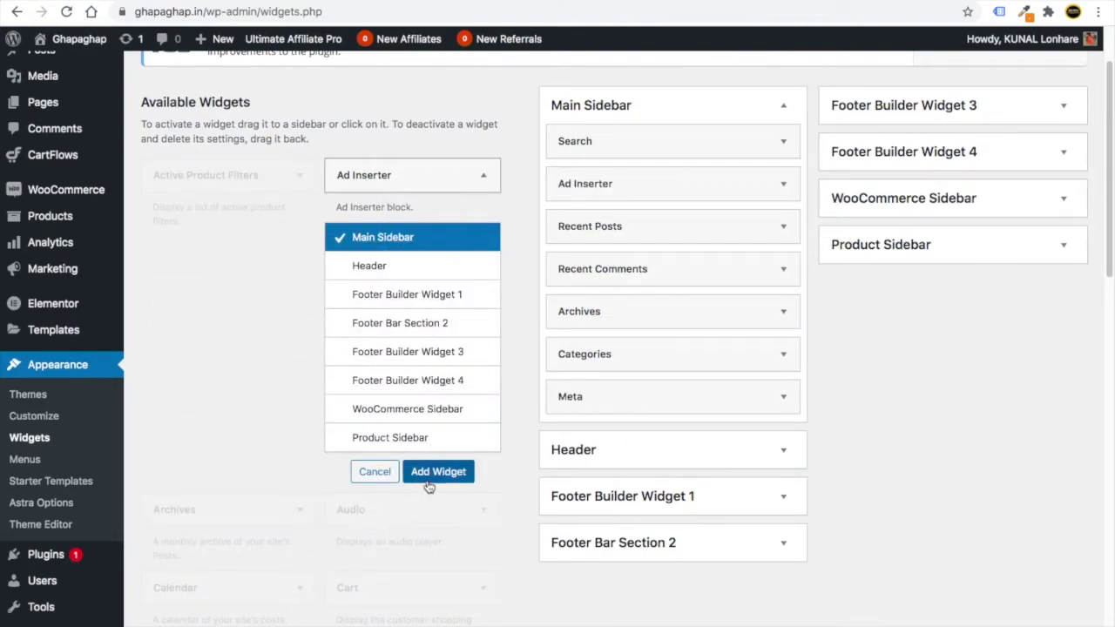
left_click(438, 471)
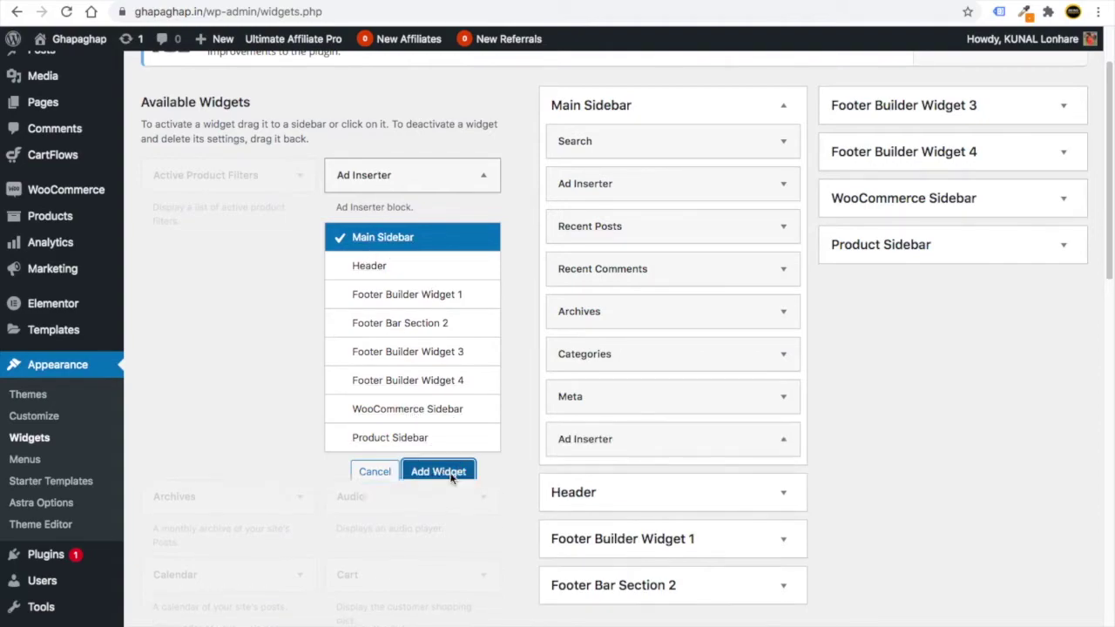
left_click(608, 601)
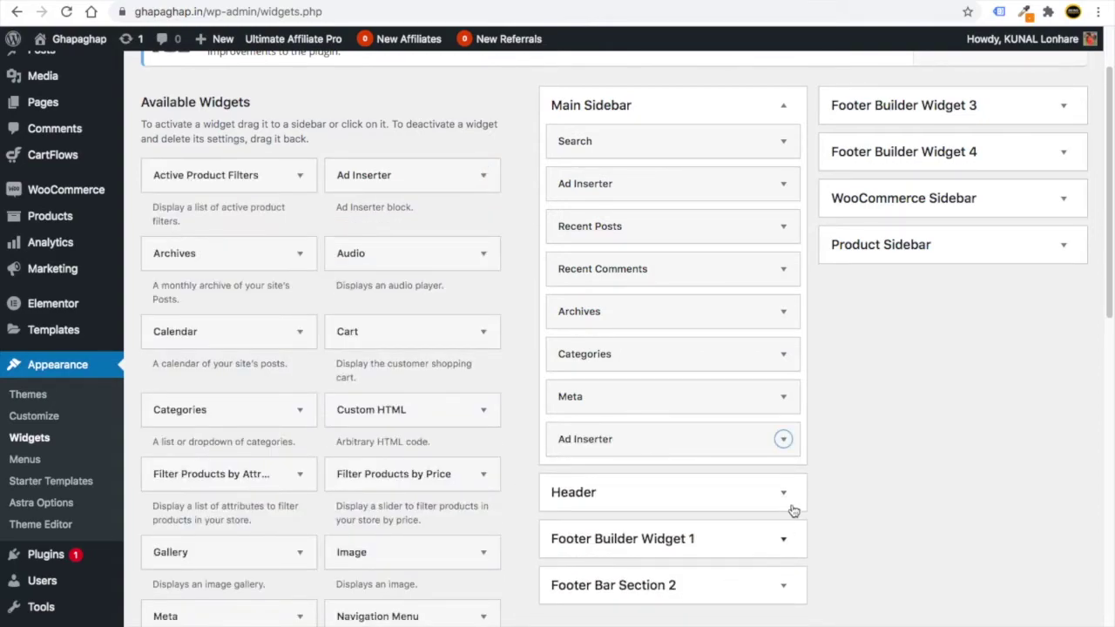
left_click_drag(704, 441, 697, 311)
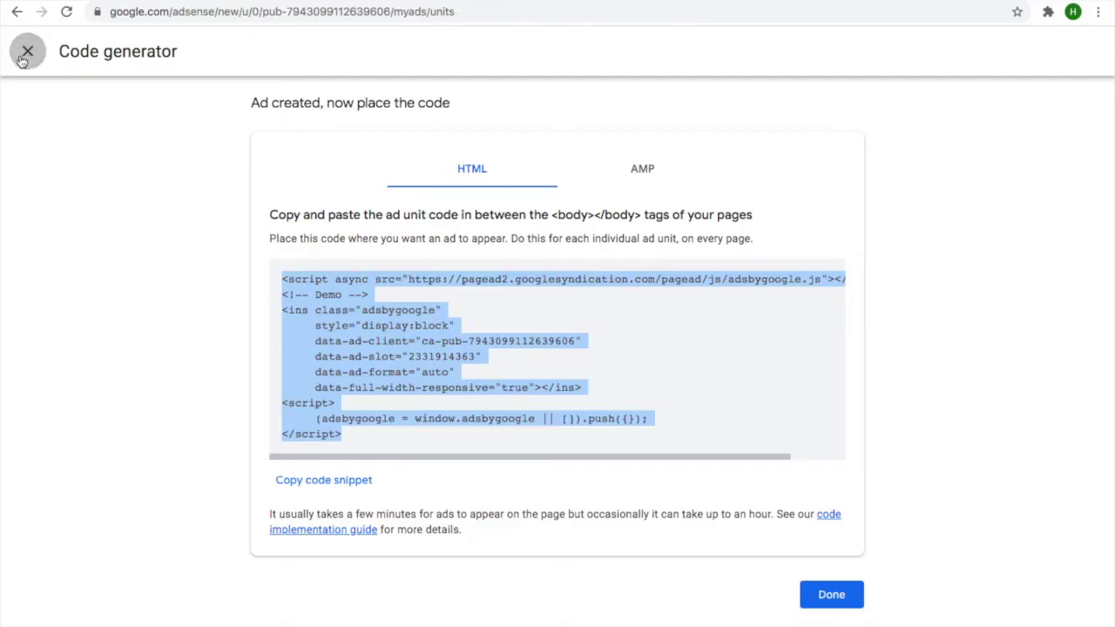
Close the AdSense code generator and expand the status details of ghapaghap.in in the Sites list
left_click(25, 49)
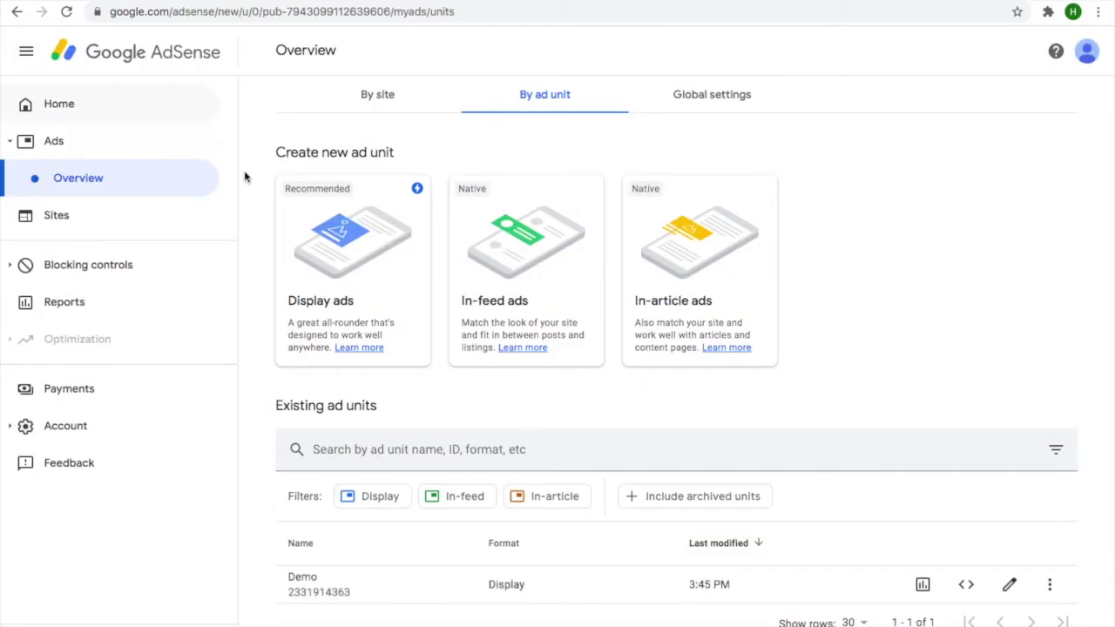
left_click(57, 216)
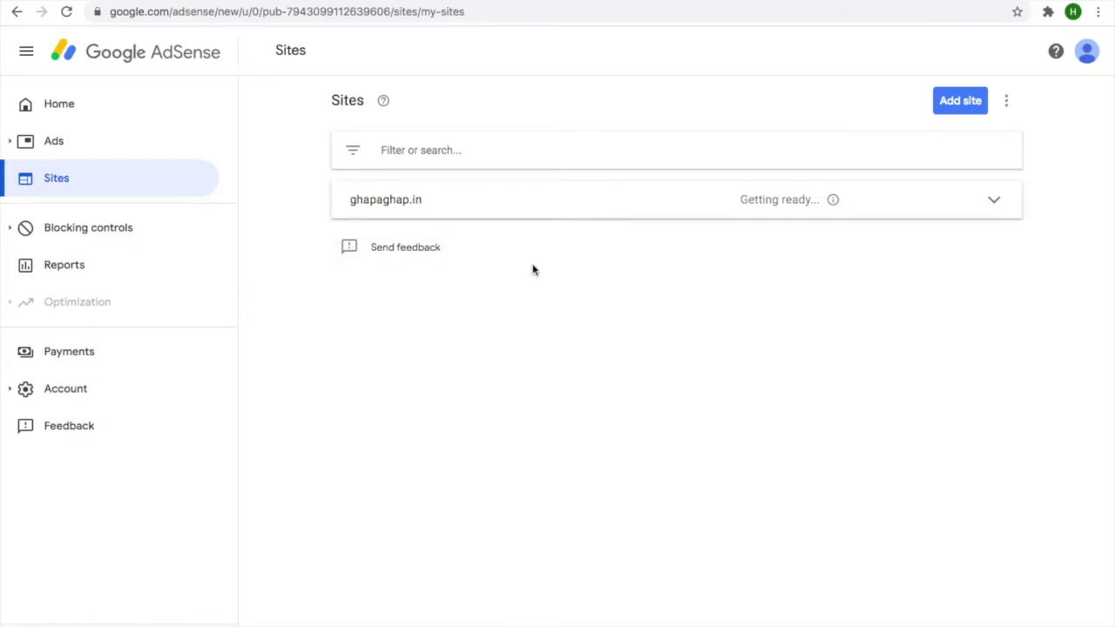
left_click(994, 205)
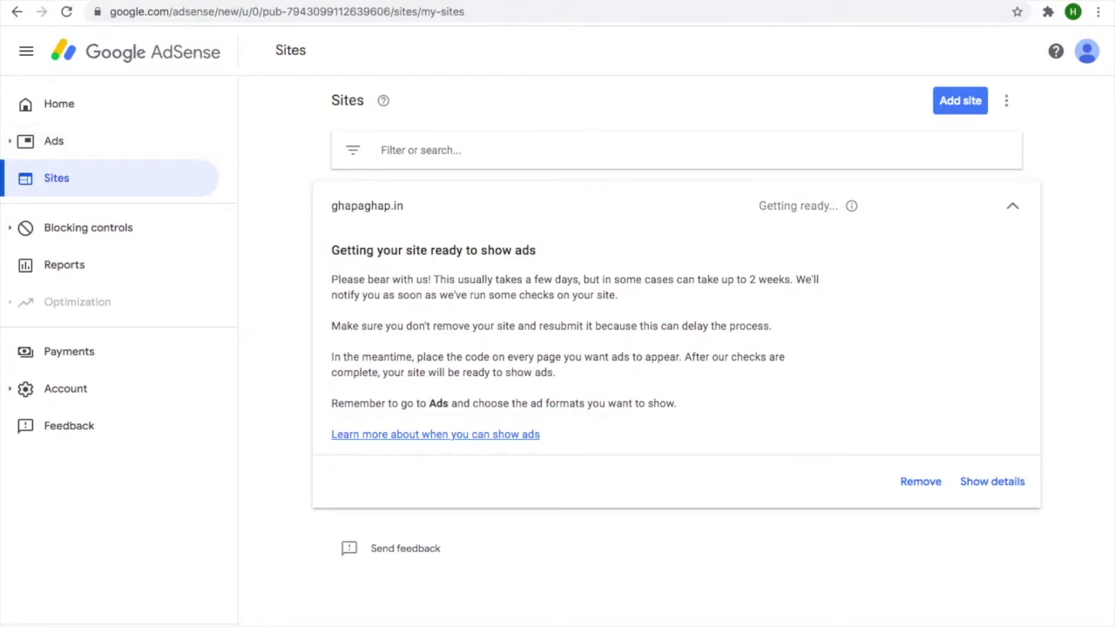
Return to the Google AdSense Home page
left_click(230, 2)
left_click(124, 5)
left_click(55, 105)
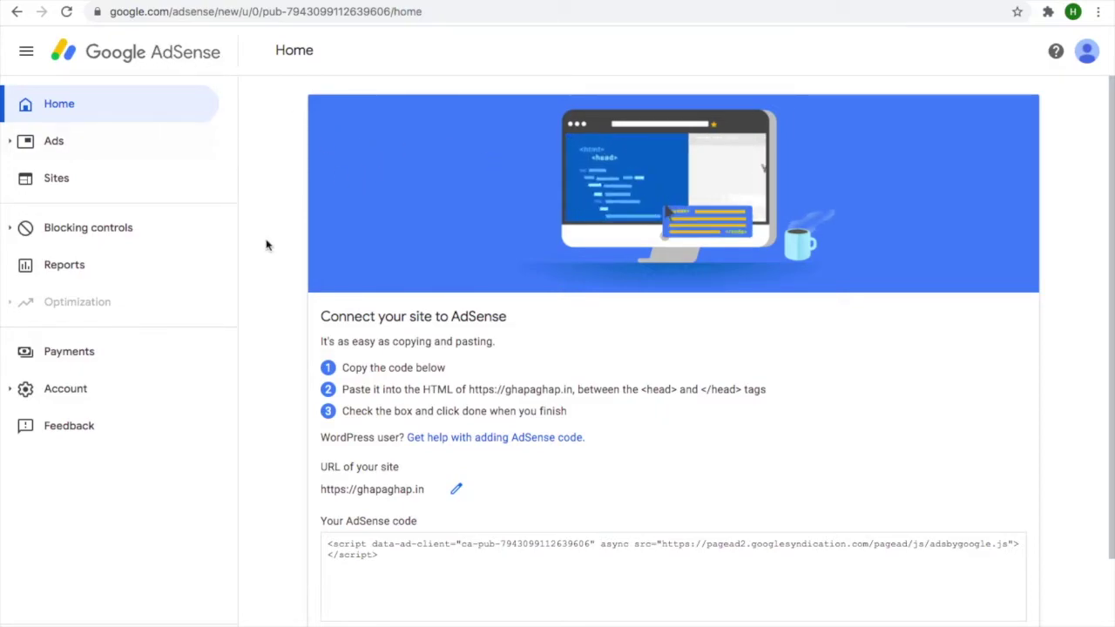
Switch to the Hostinger control panel and open the hosting management page for ghapaghap.in
key("ctrl+Tab")
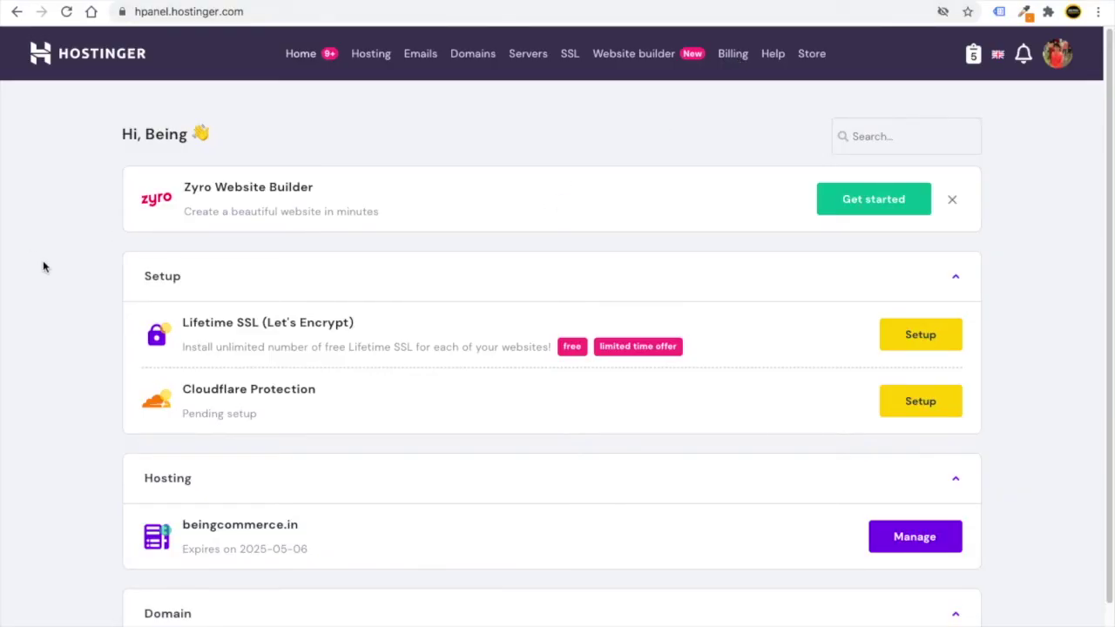
scroll(43, 267, "down", 2)
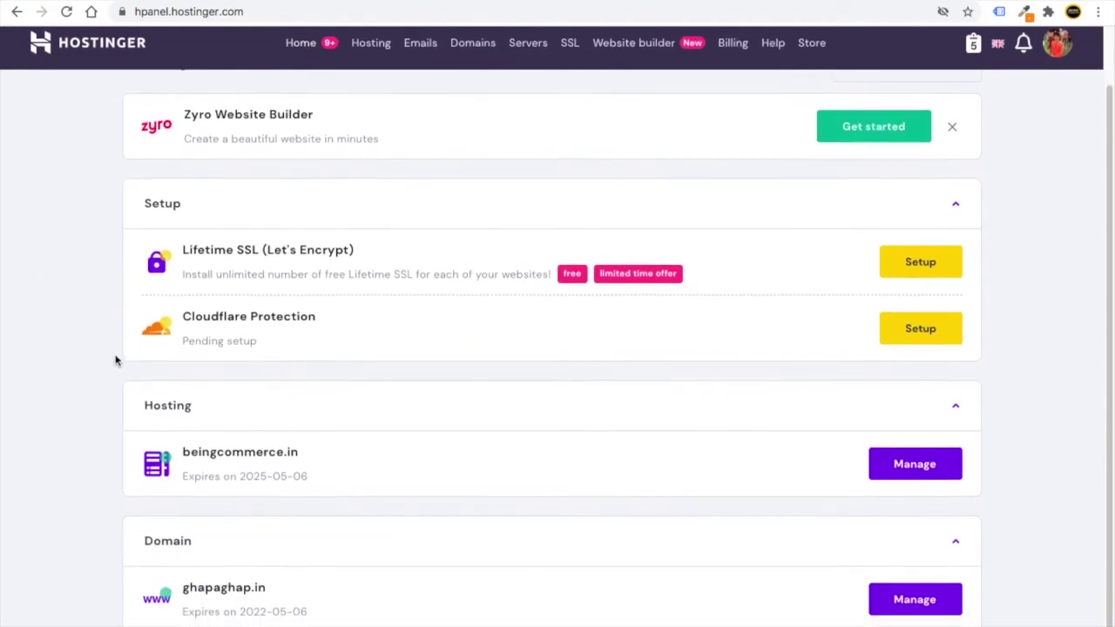
left_click(371, 53)
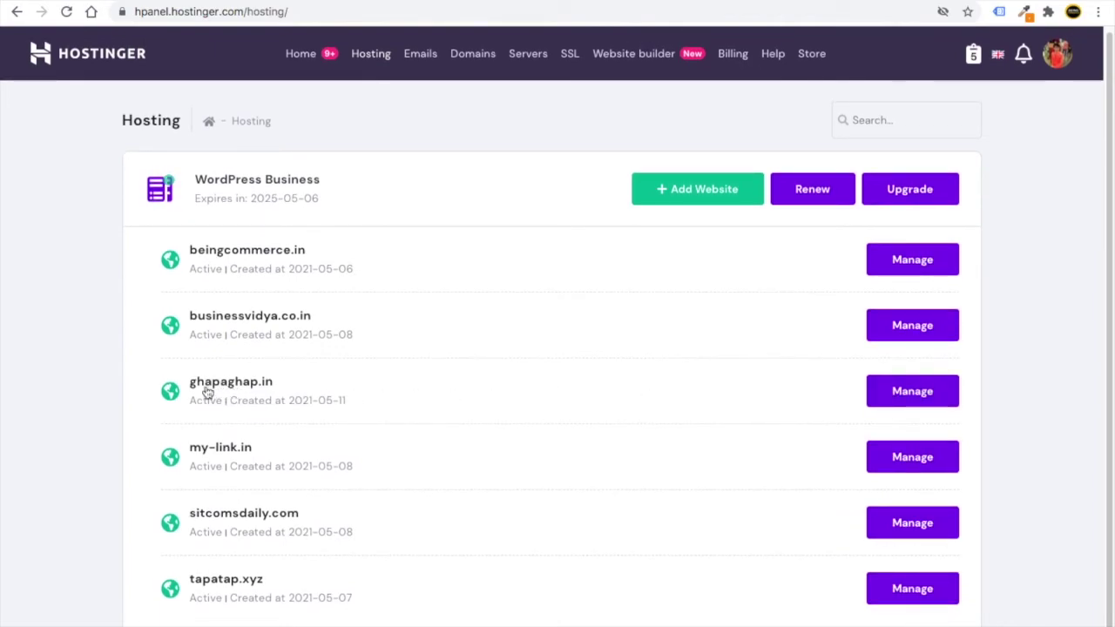
left_click(883, 397)
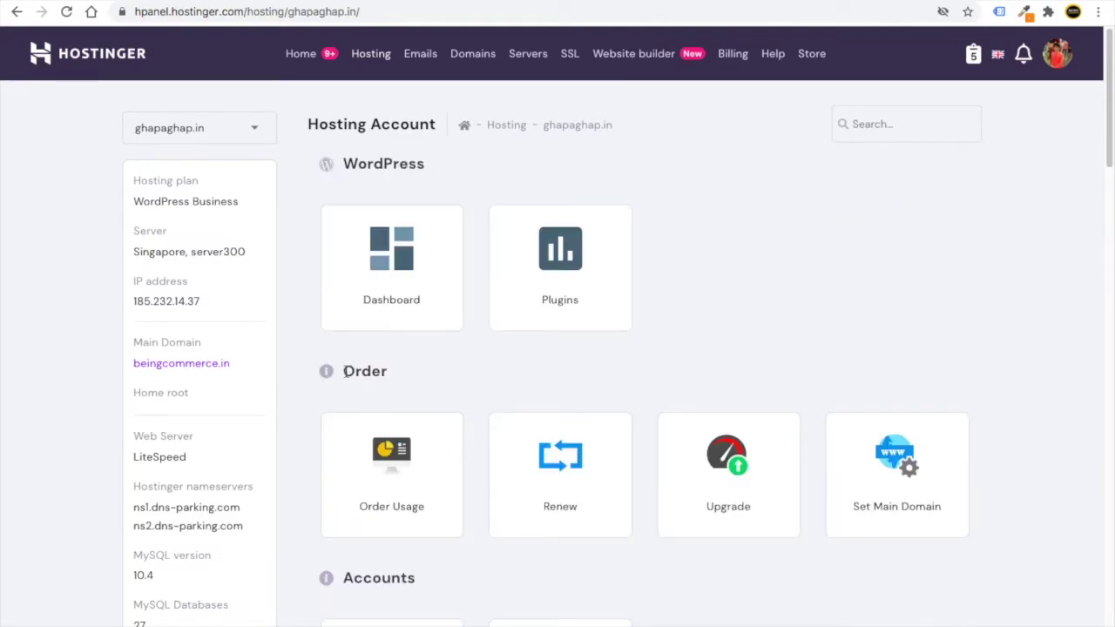
Open the ghapaghap.in File Manager and go into the public_html folder
scroll(367, 391, "down", 12)
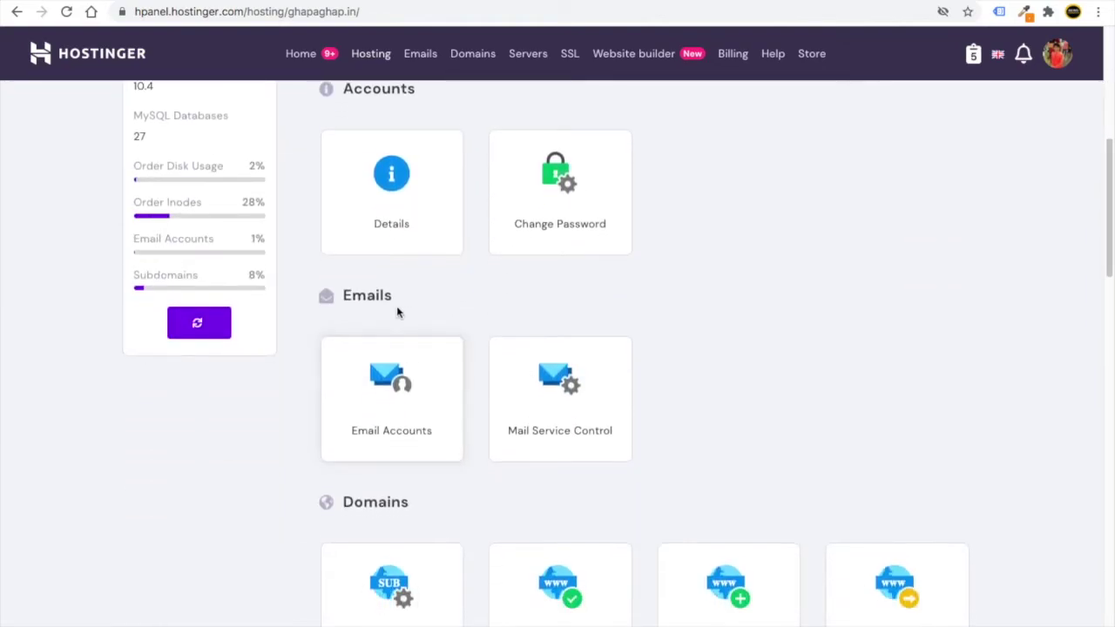
scroll(572, 442, "down", 5)
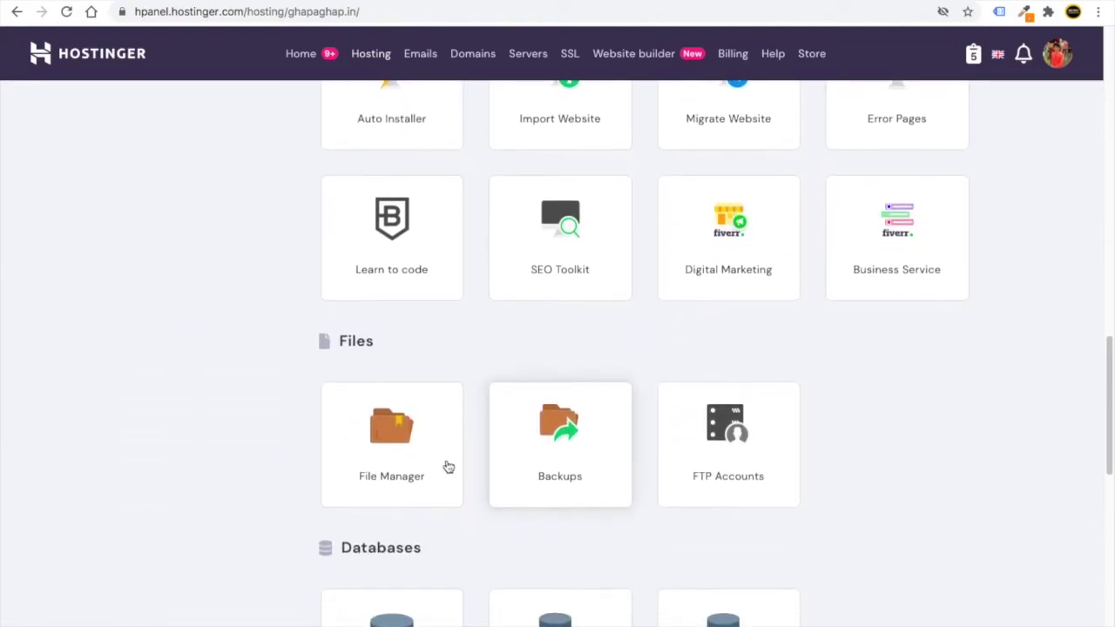
left_click(388, 359)
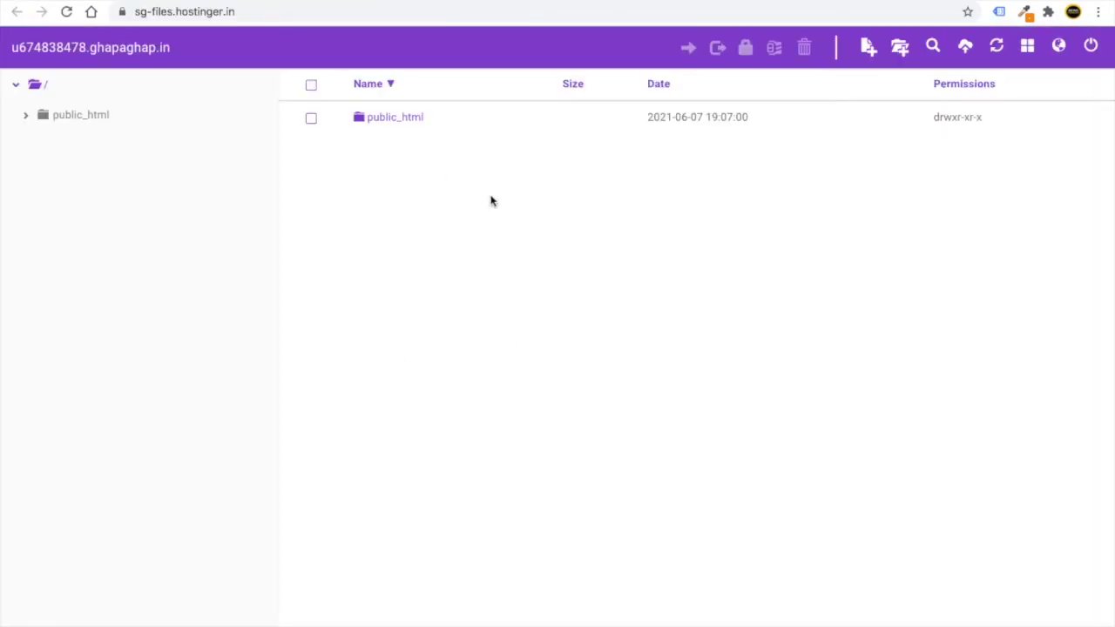
double_click(406, 122)
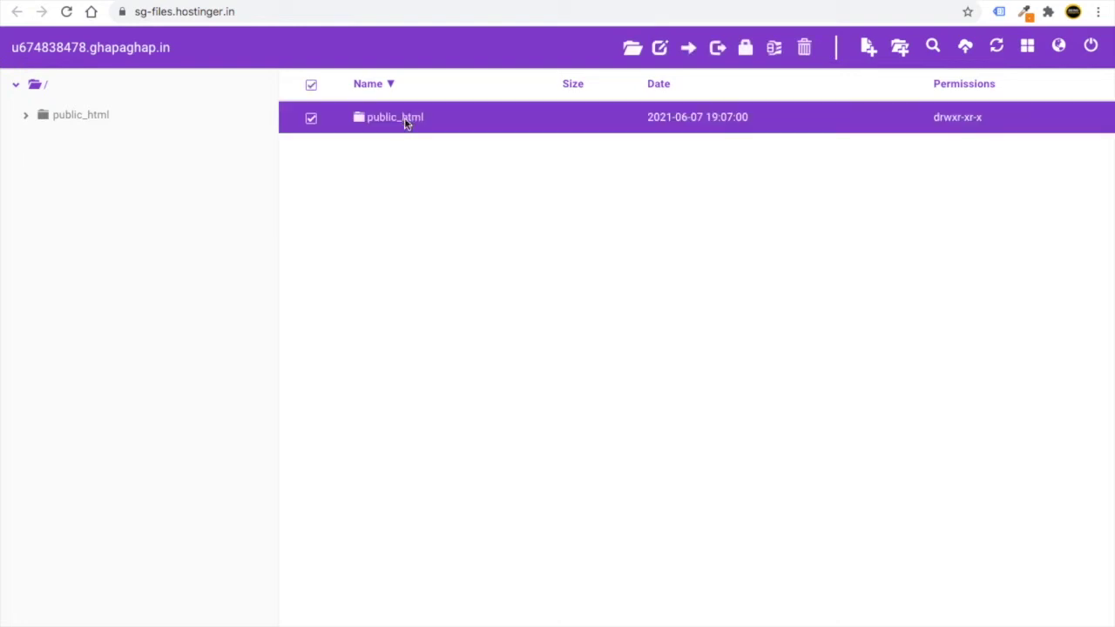
Try to upload a file from the Downloads folder to the public_html folder
left_click(965, 48)
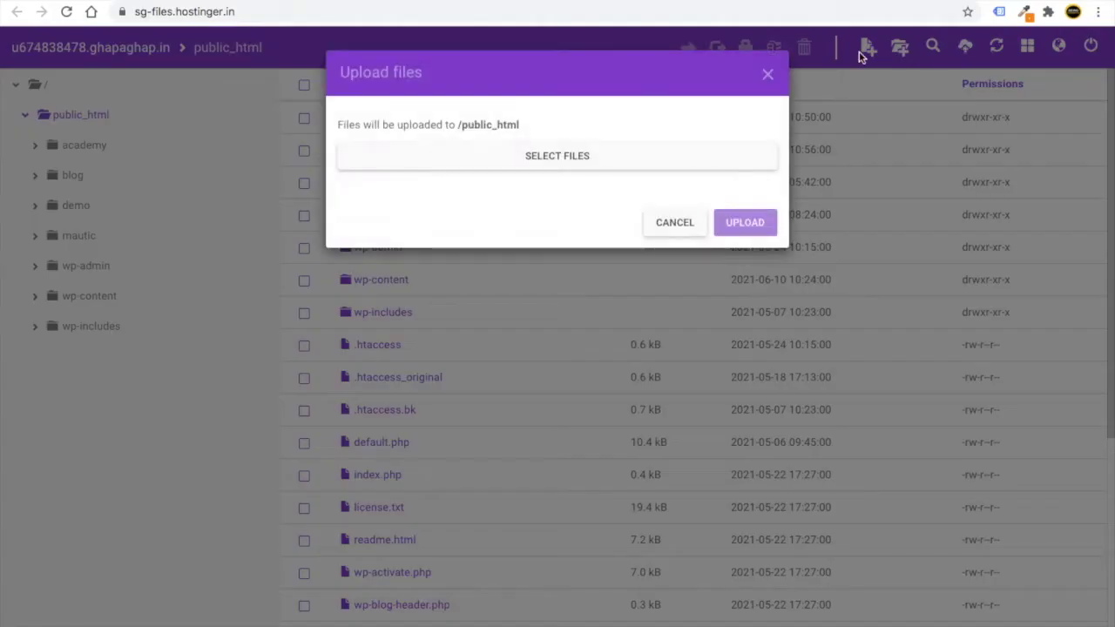
left_click(577, 162)
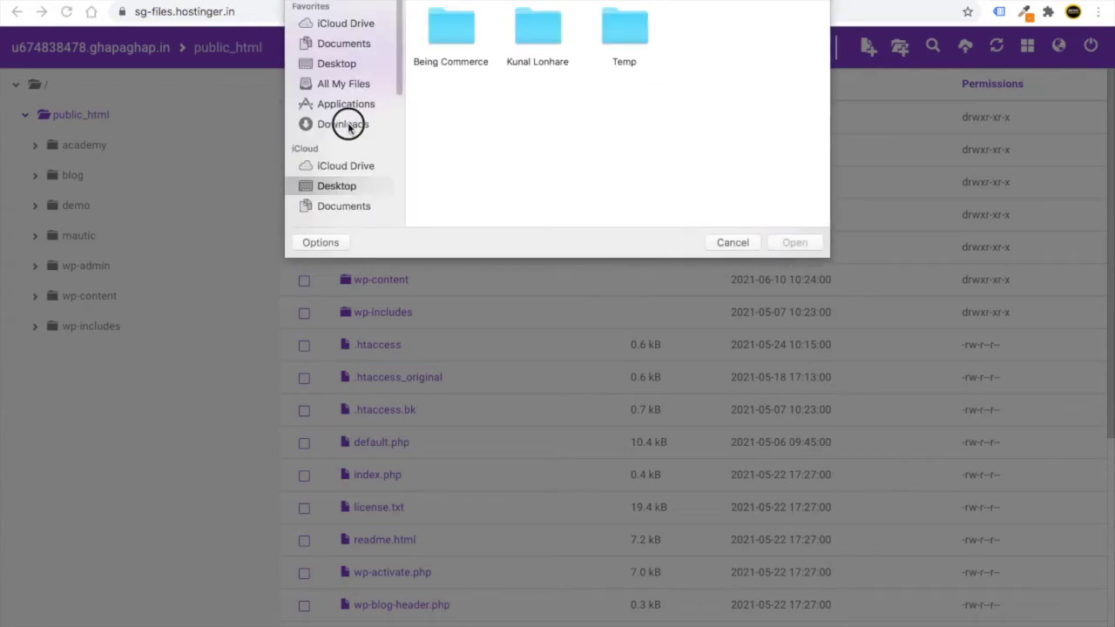
left_click(348, 124)
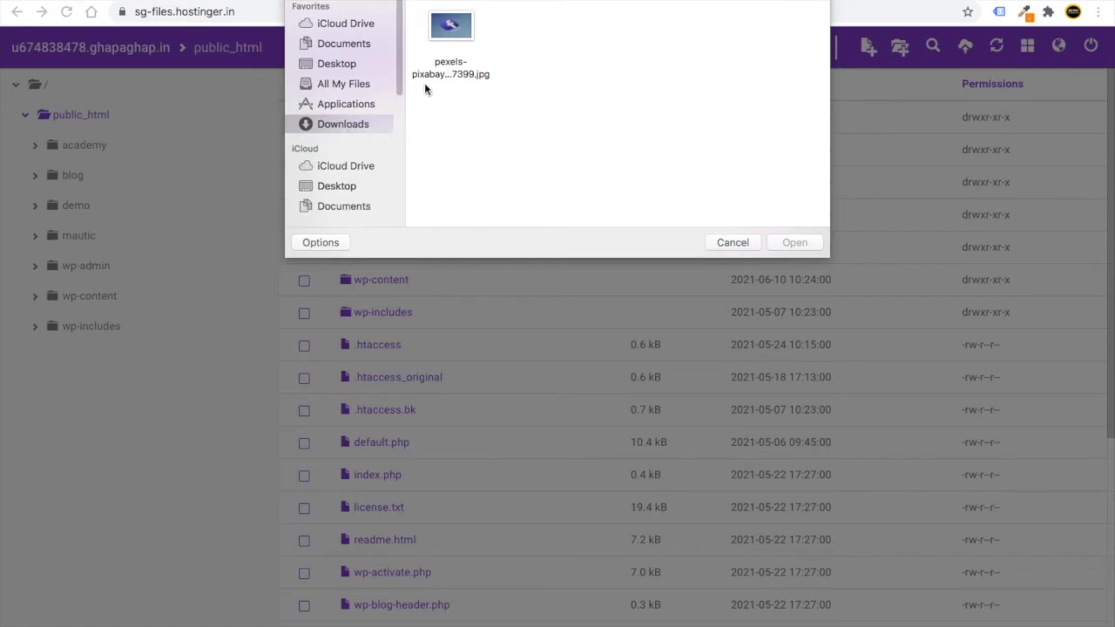
left_click(751, 249)
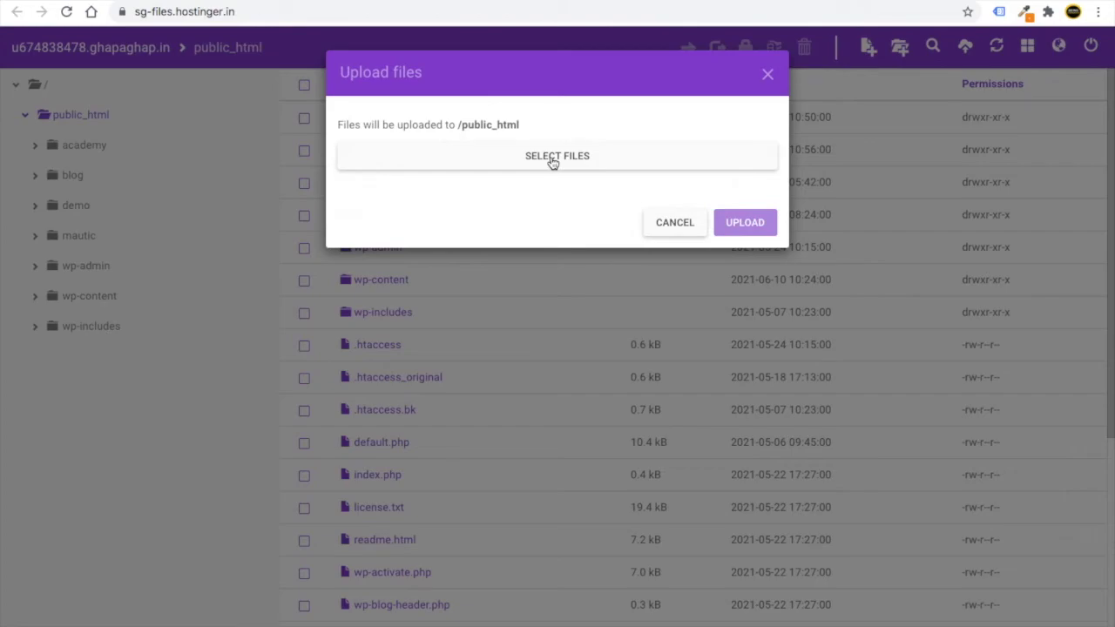
left_click(742, 228)
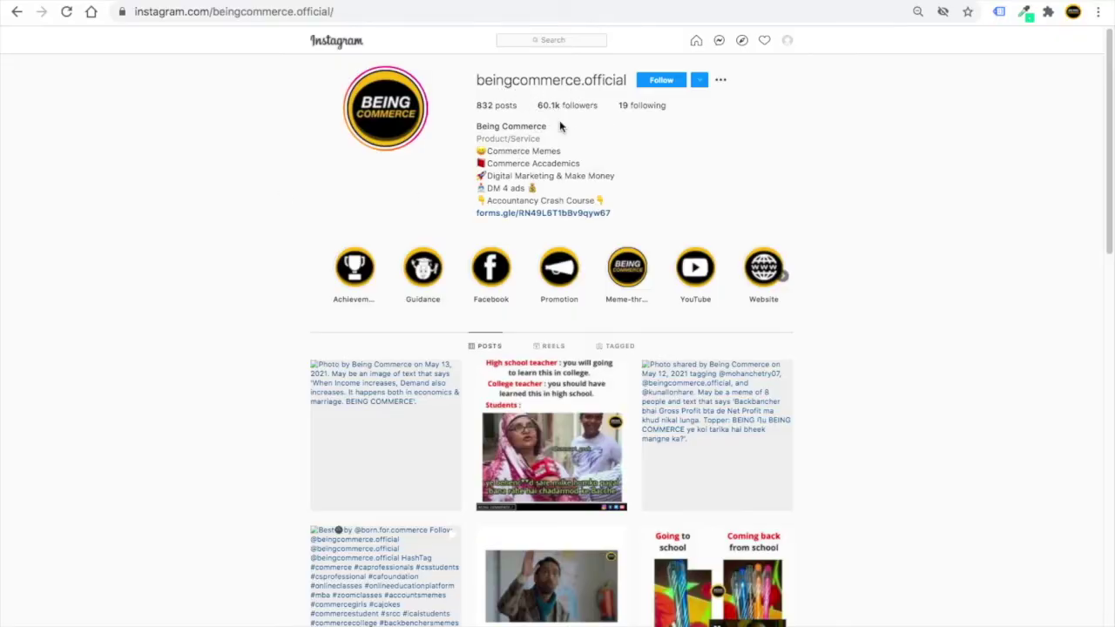
View the Being Commerce Instagram profile and highlight the follower count in the About details of its Facebook page
scroll(559, 126, "up", 5)
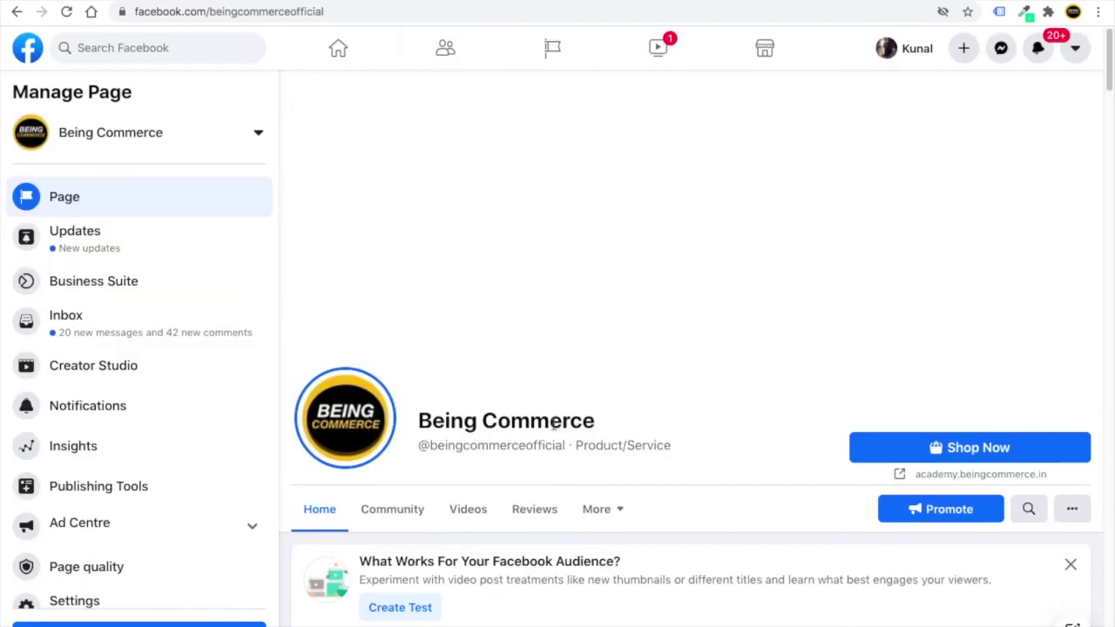
scroll(609, 423, "down", 3)
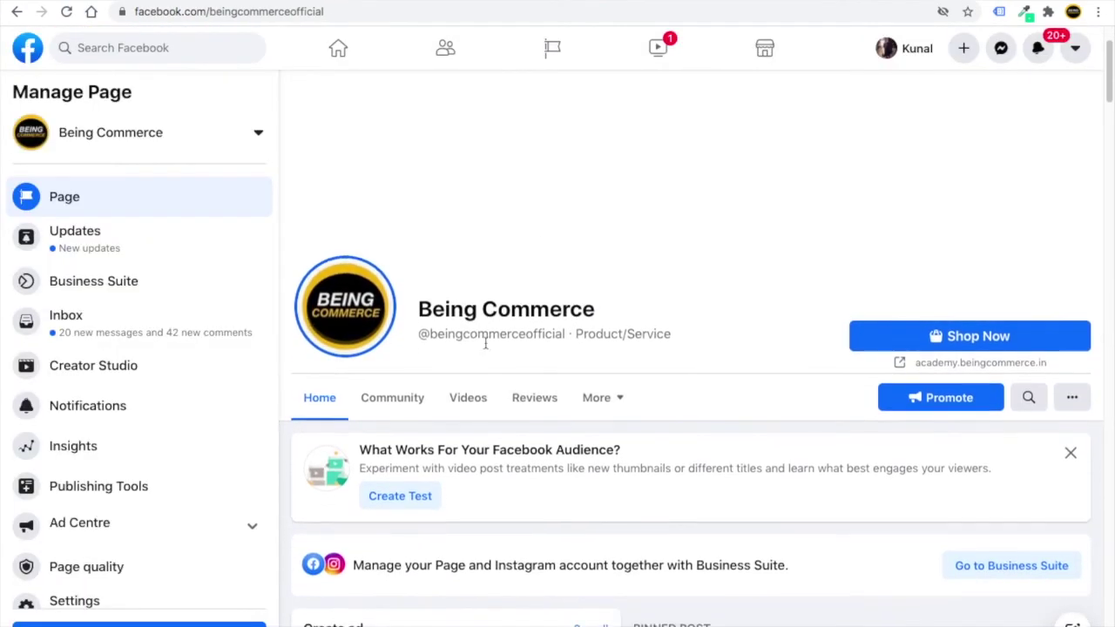
scroll(485, 342, "down", 15)
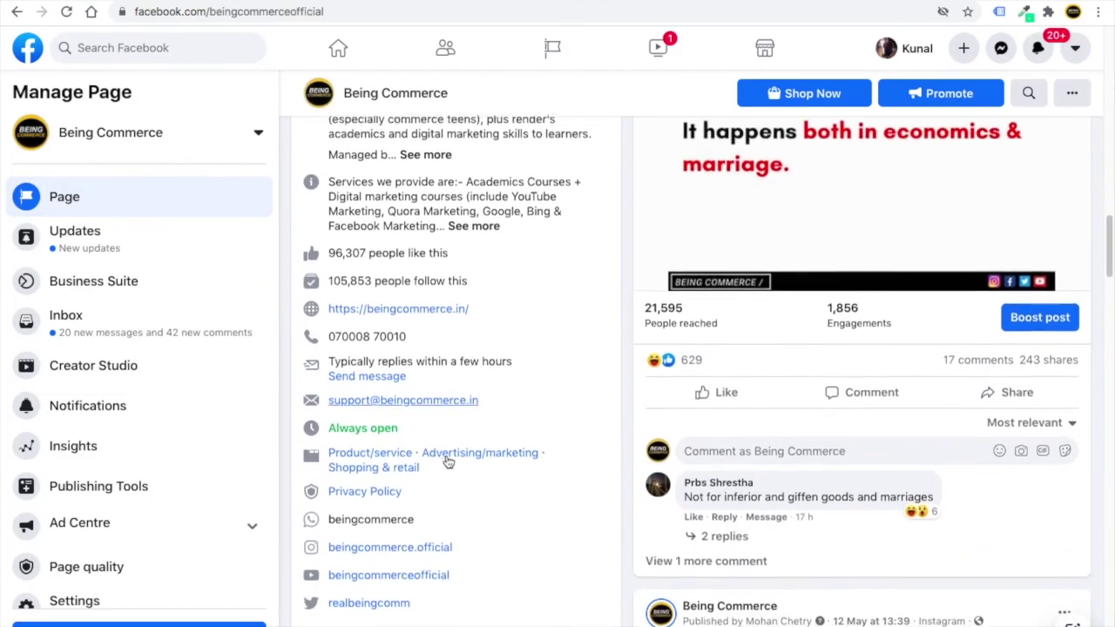
scroll(447, 462, "down", 1)
scroll(392, 268, "up", 5)
left_click_drag(207, 237, 634, 259)
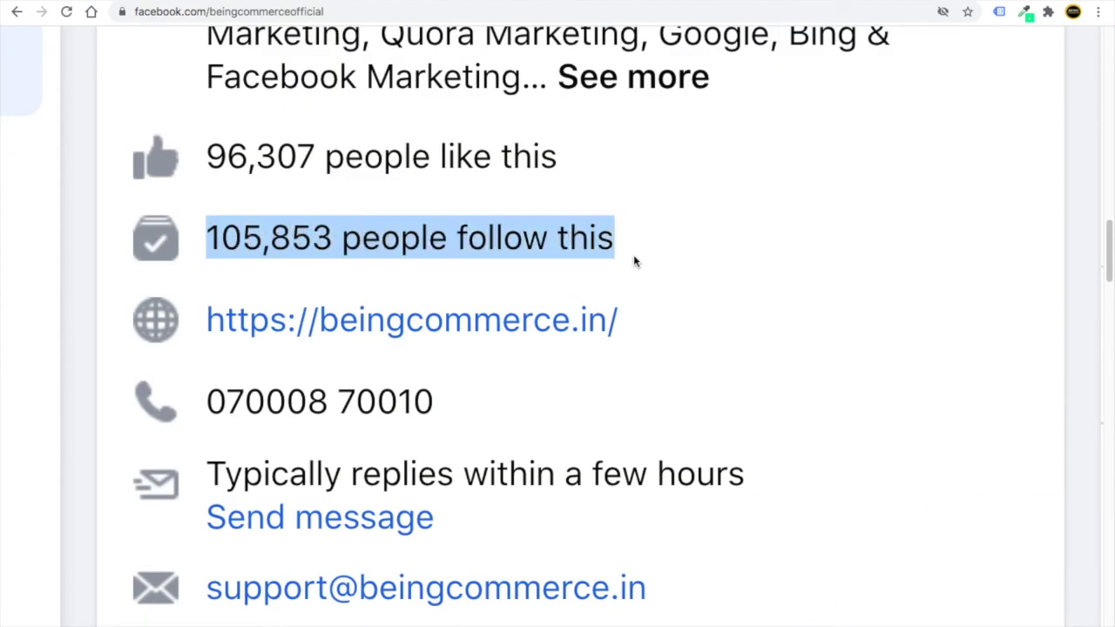